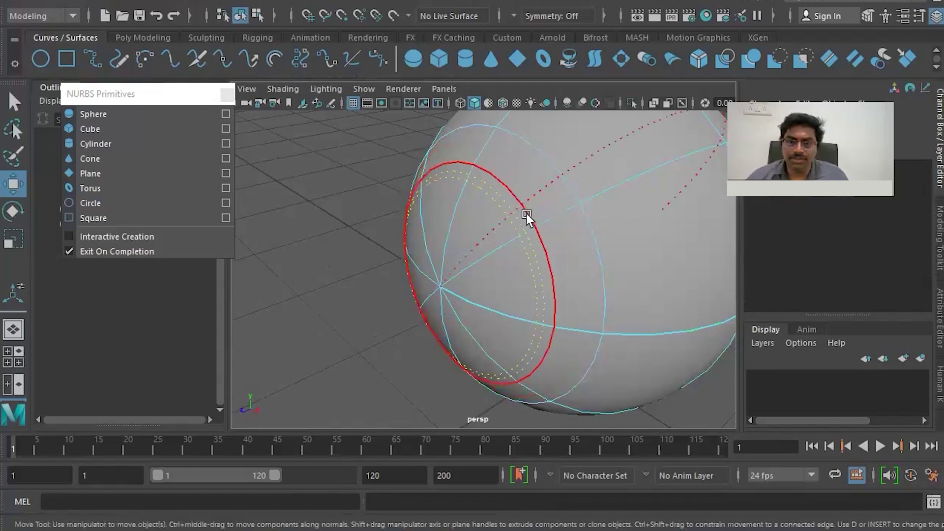
Insert isoparms at the marked ring positions around the sphere's front pole
middle_click_drag(482, 246, 477, 265, "alt")
left_click(494, 2)
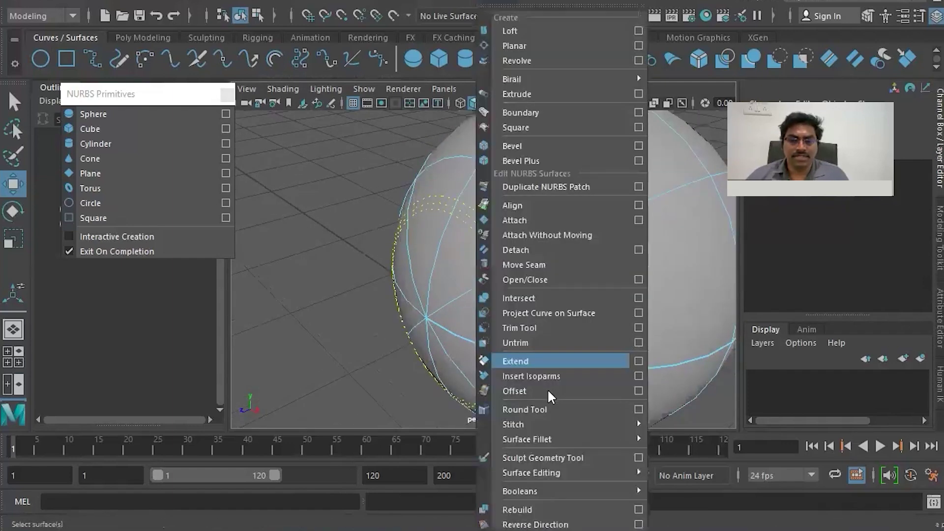
left_click(544, 377)
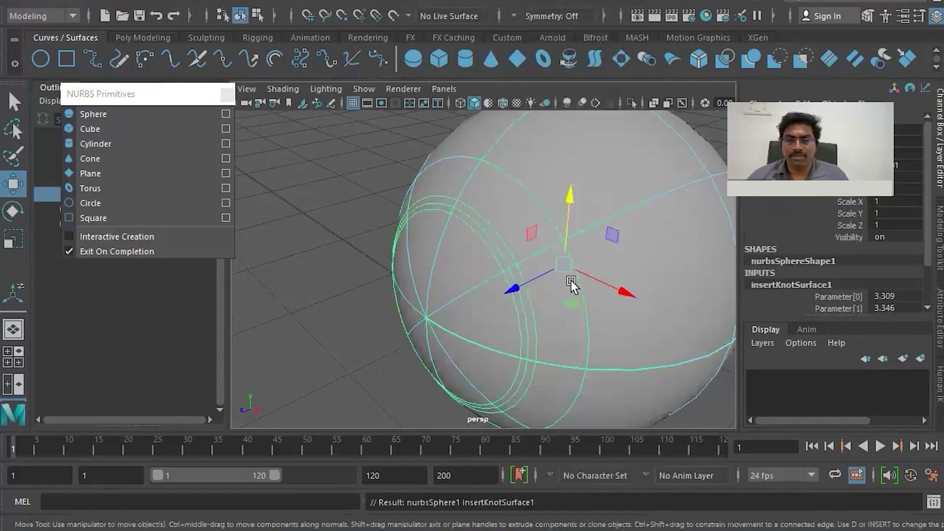
Push the control vertices inside the new isoparm rings at the front pole inward along Z to form a concave recess
right_click_drag(472, 169, 390, 162)
scroll(391, 275, "down", 5)
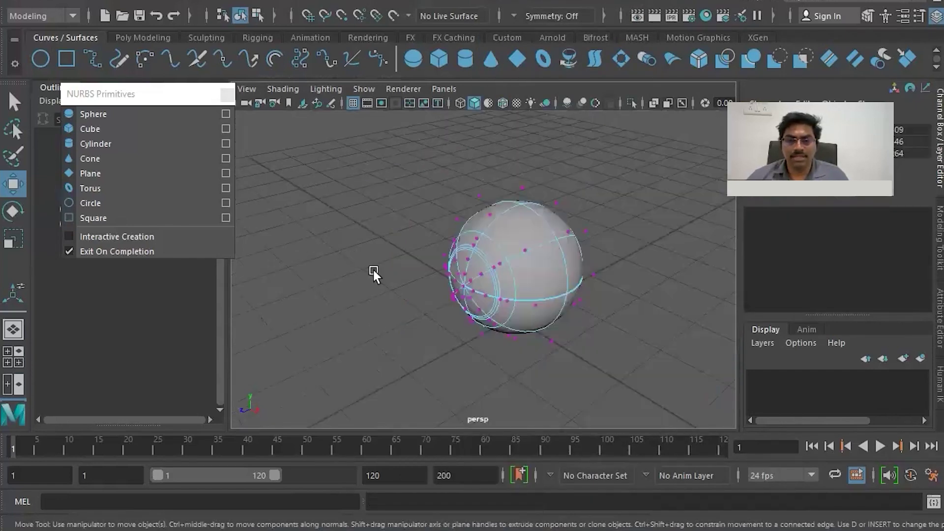
key("space")
key("space")
scroll(422, 271, "up", 4)
scroll(455, 320, "up", 5)
middle_click_drag(482, 391, 465, 279, "alt")
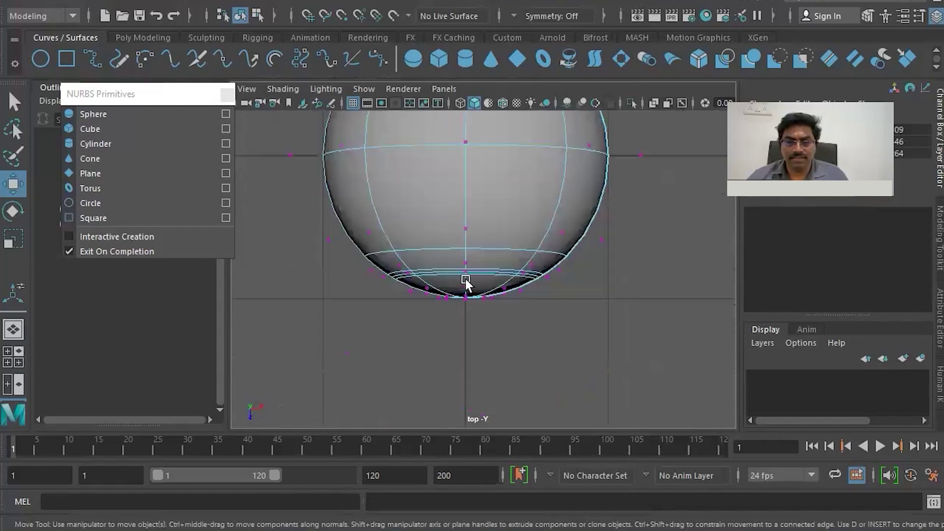
left_click_drag(408, 283, 530, 352)
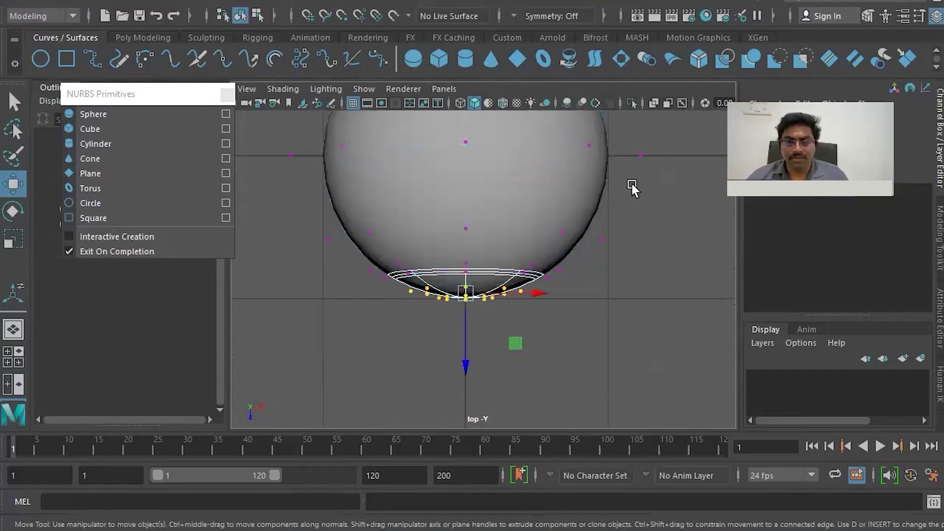
key("space")
key("space")
scroll(467, 270, "down", 5)
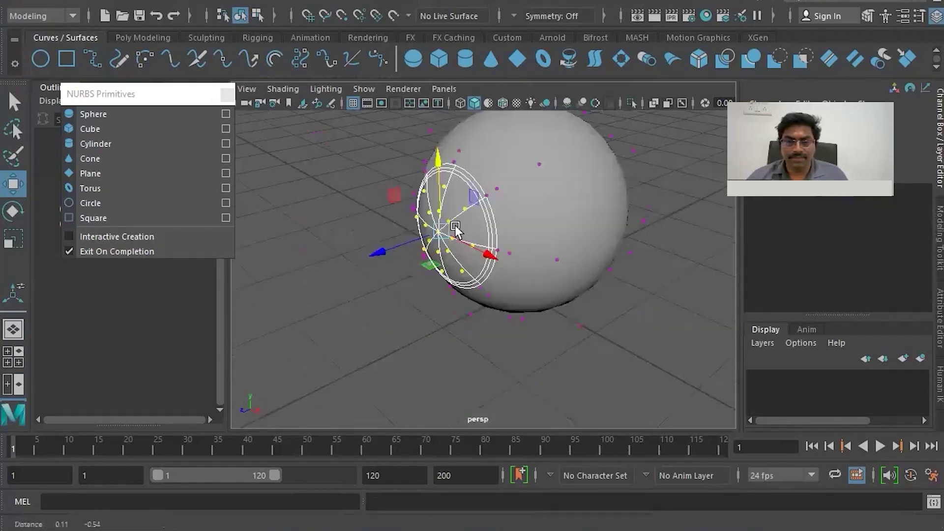
left_click_drag(368, 250, 403, 241)
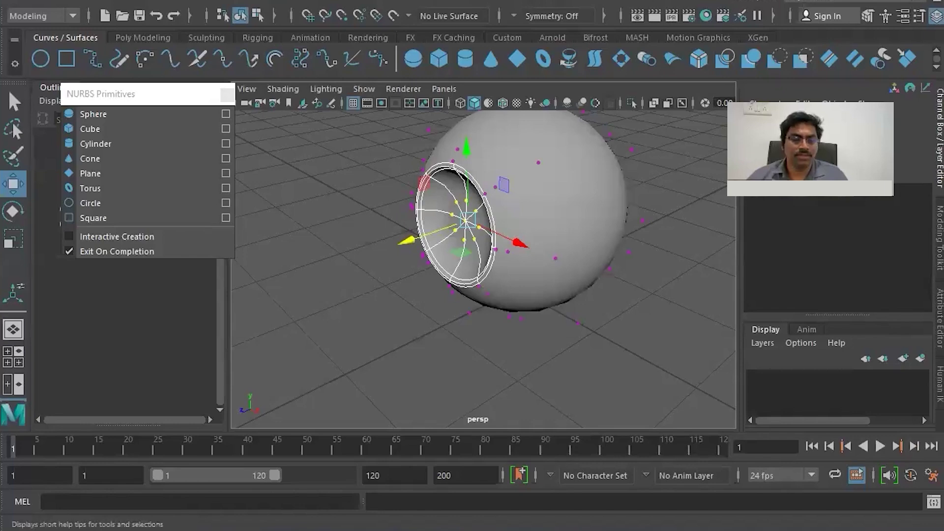
left_click(337, 255)
right_click_drag(433, 244, 351, 304, "alt")
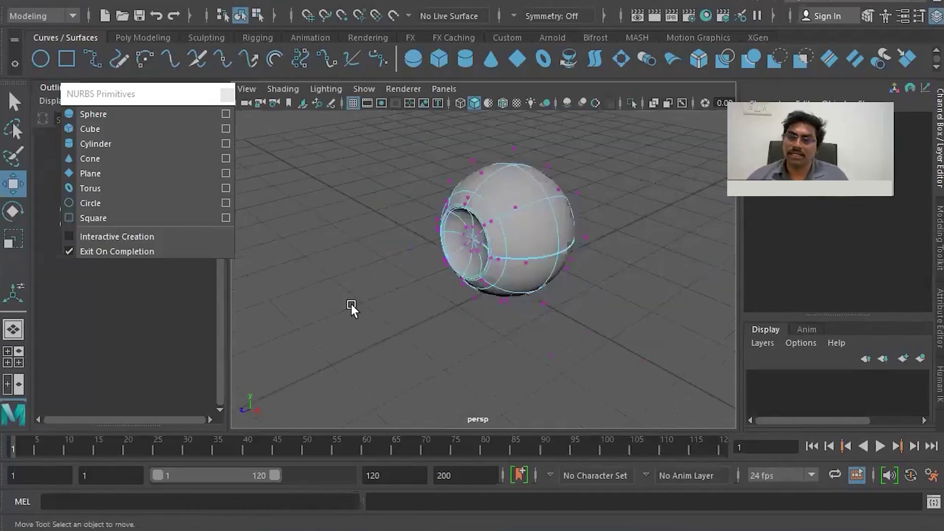
Examine the concave recess and the closely spaced isoparms along its rim from several distances and views
scroll(450, 277, "up", 3)
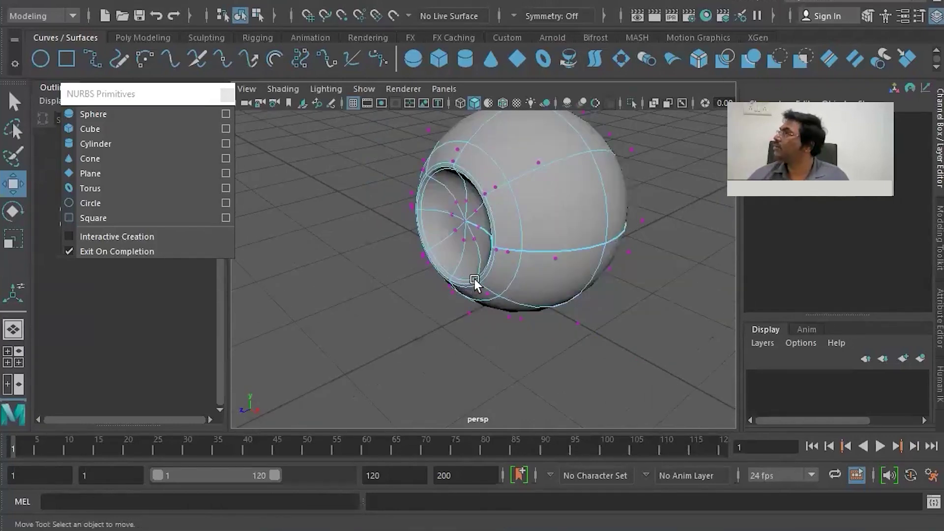
scroll(515, 270, "up", 5)
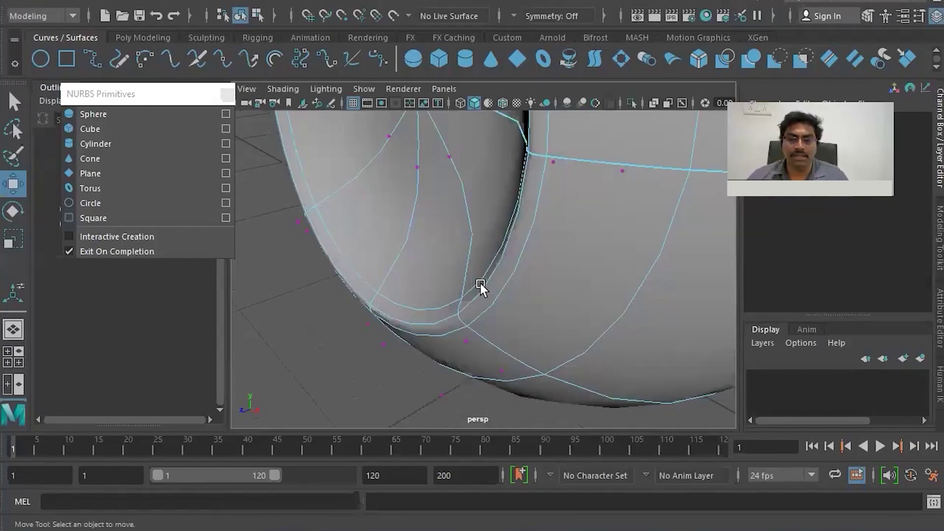
key("space")
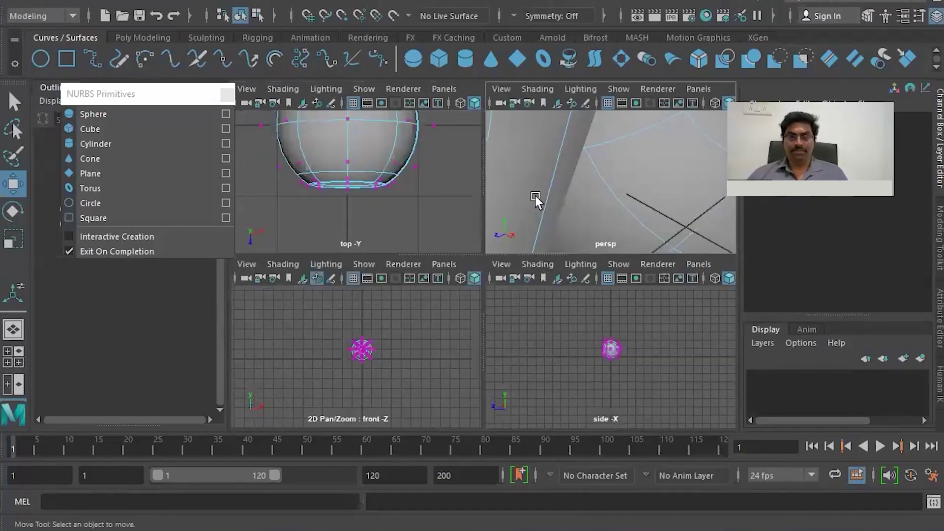
scroll(535, 195, "down", 8)
key("space")
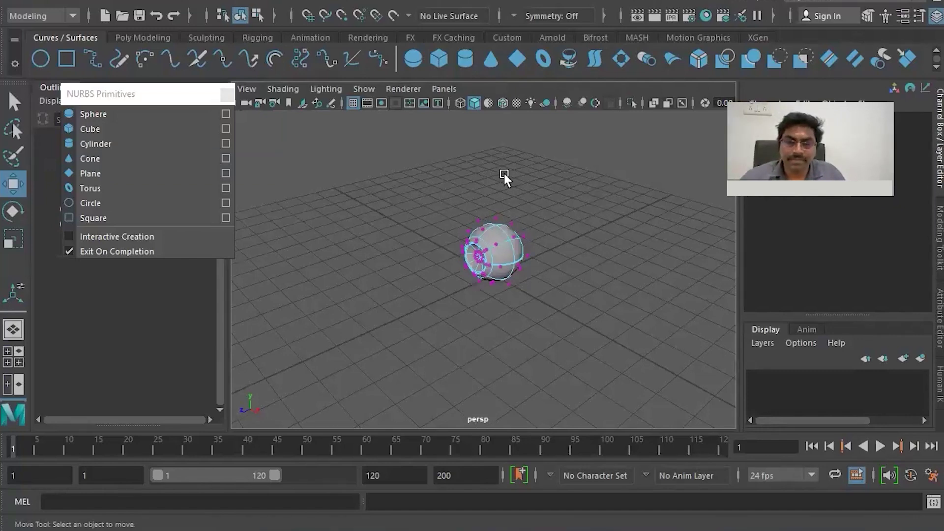
key("f")
scroll(511, 216, "up", 5)
scroll(521, 210, "down", 5)
middle_click_drag(521, 210, 530, 202, "alt")
scroll(536, 240, "up", 4)
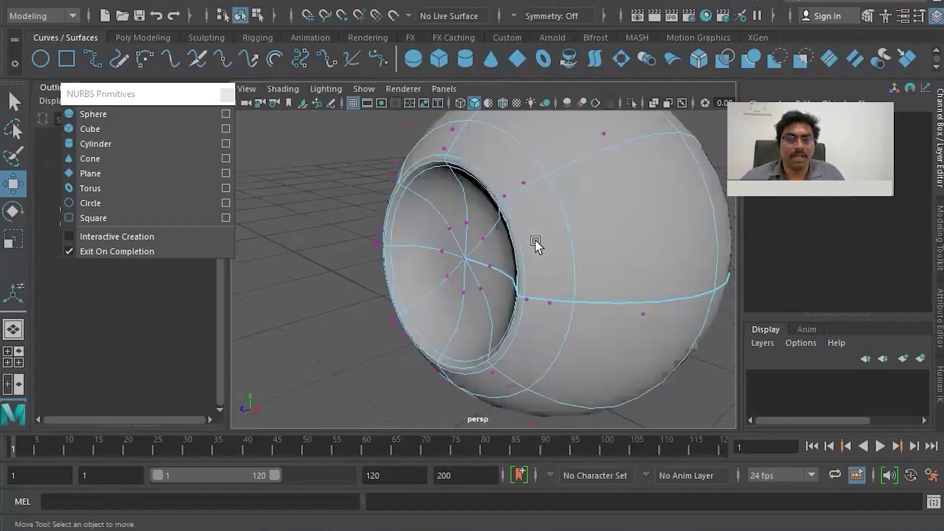
Insert a small circular isoparm around the centre of the concave recess for the pupil
left_click_drag(534, 216, 488, 221, "alt")
scroll(485, 226, "up", 4)
scroll(485, 221, "down", 4)
right_click_drag(480, 165, 479, 119)
left_click_drag(449, 173, 508, 219)
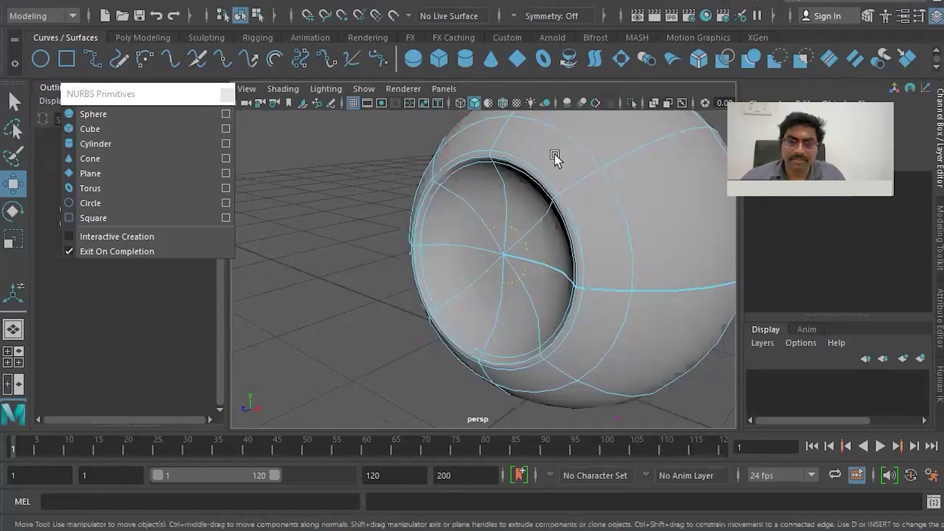
left_click(511, 22)
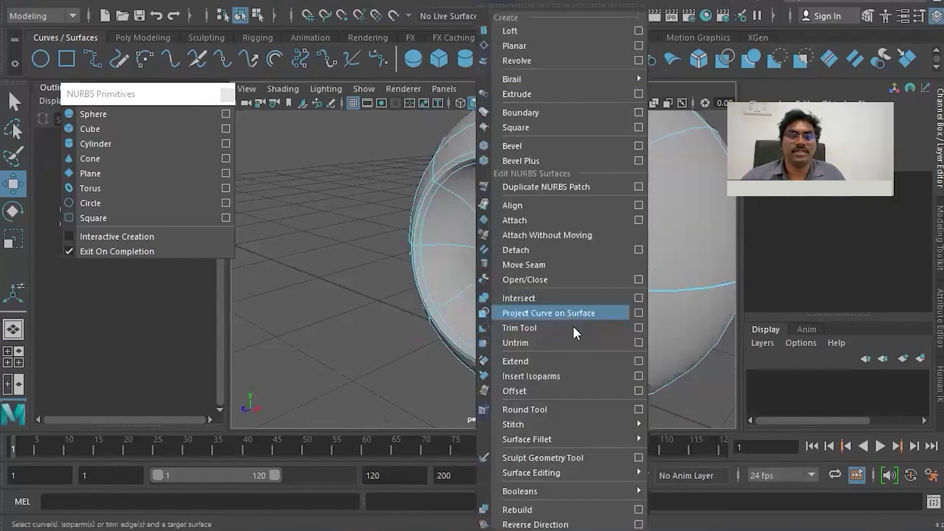
left_click(572, 374)
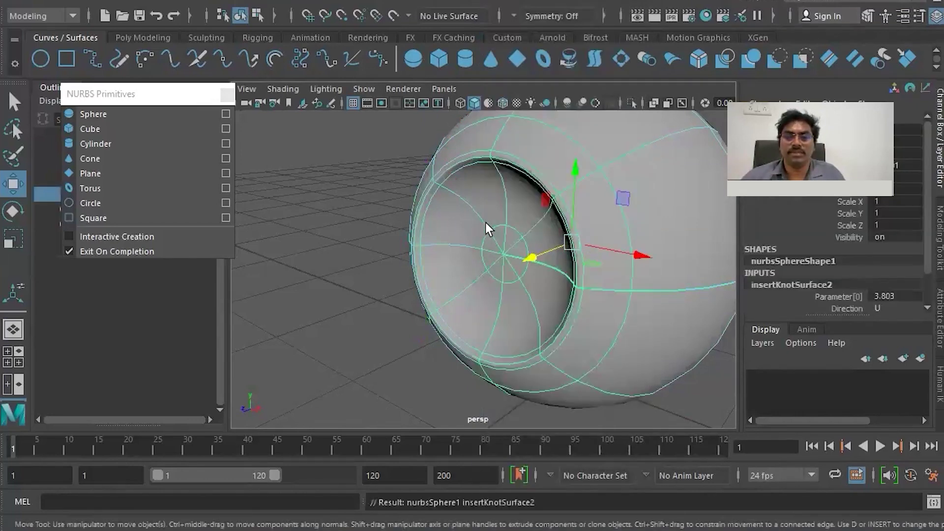
Detach the sphere's surface along the small inner isoparm and select the separated centre disc
right_click_drag(486, 219, 485, 129)
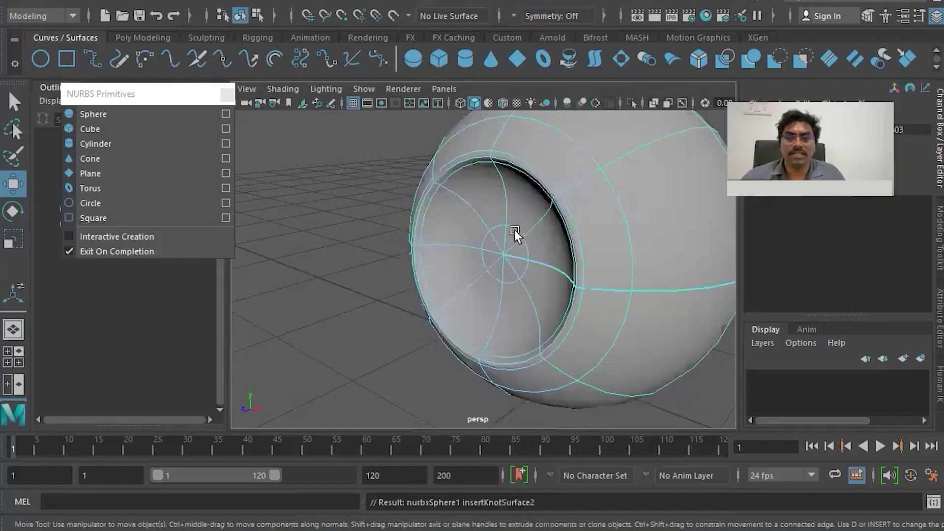
left_click(512, 241)
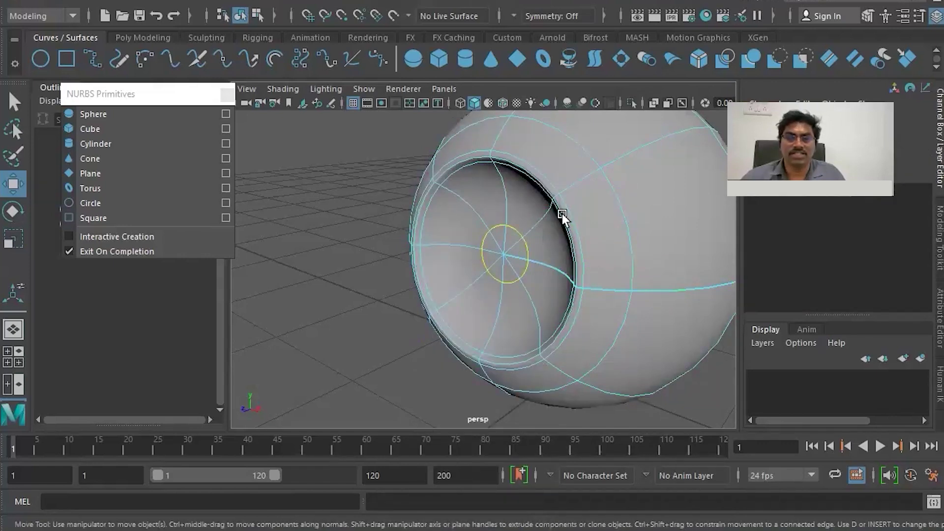
middle_click_drag(562, 213, 554, 234, "alt")
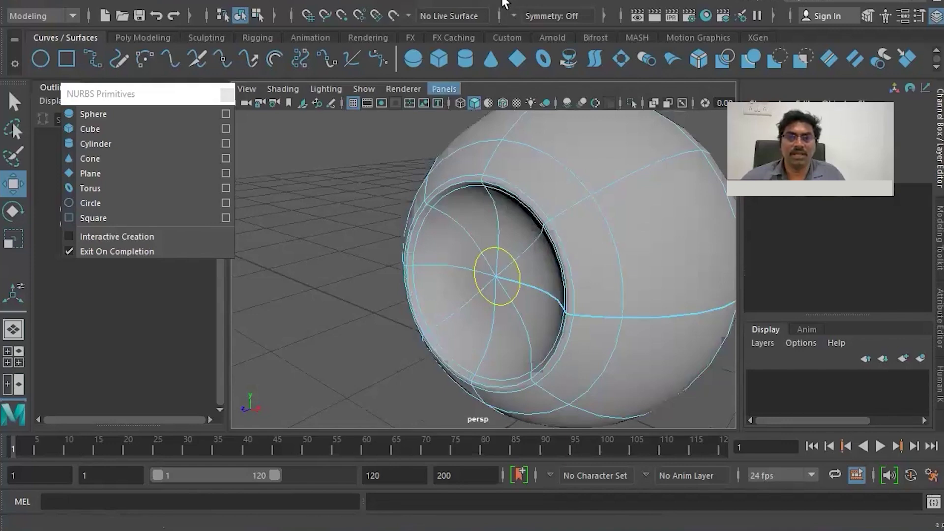
left_click(502, 3)
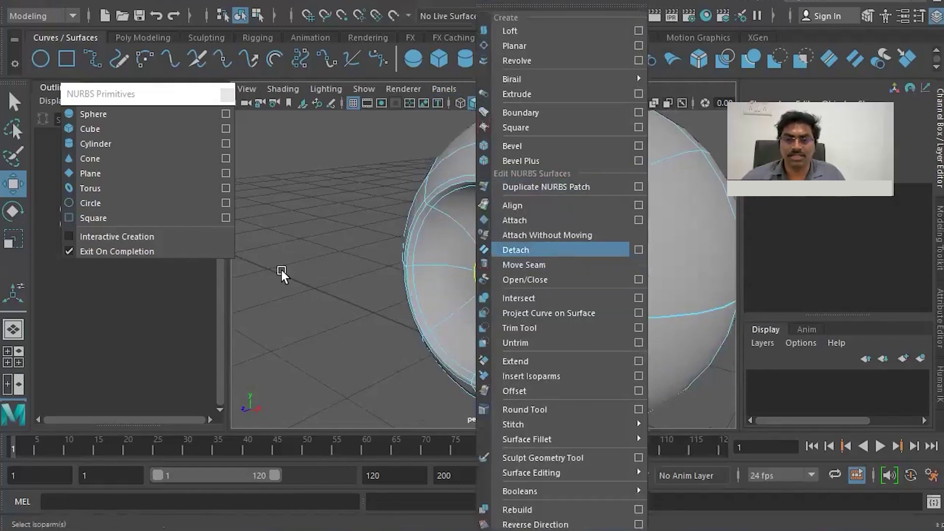
left_click(562, 252)
left_click(364, 306)
left_click(414, 284)
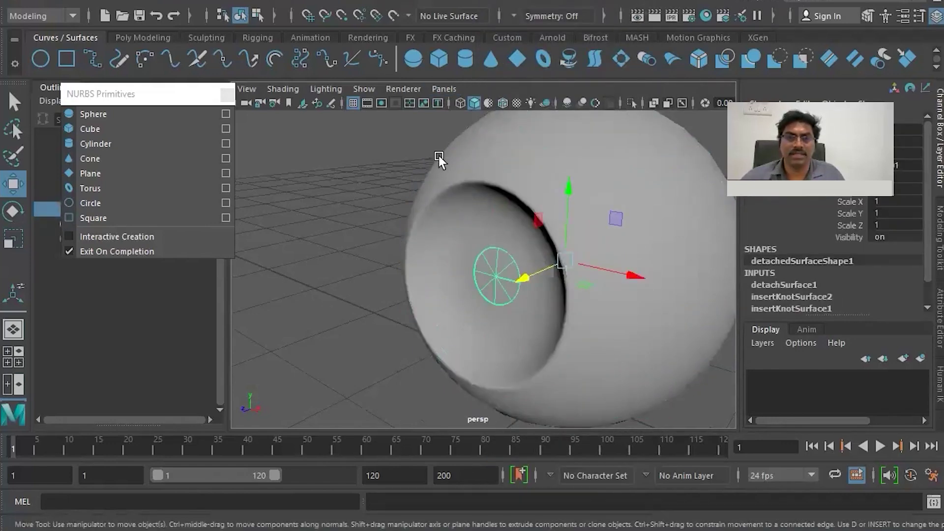
Centre the pivot of the detached disc and push the disc slightly inward along Z behind the recess
left_click(148, 38)
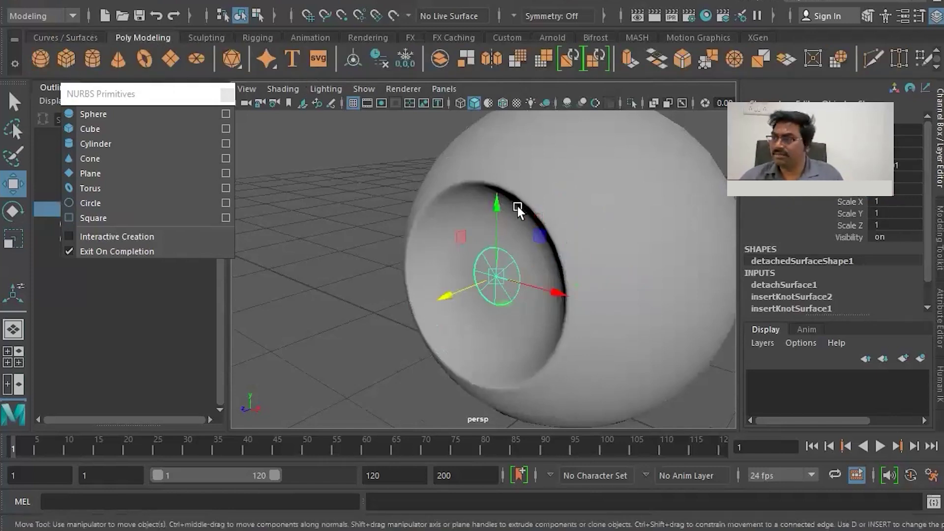
mouse_move(442, 295)
left_mouse_down()
mouse_move(493, 265)
mouse_move(459, 275)
mouse_move(509, 277)
mouse_move(449, 287)
left_mouse_up()
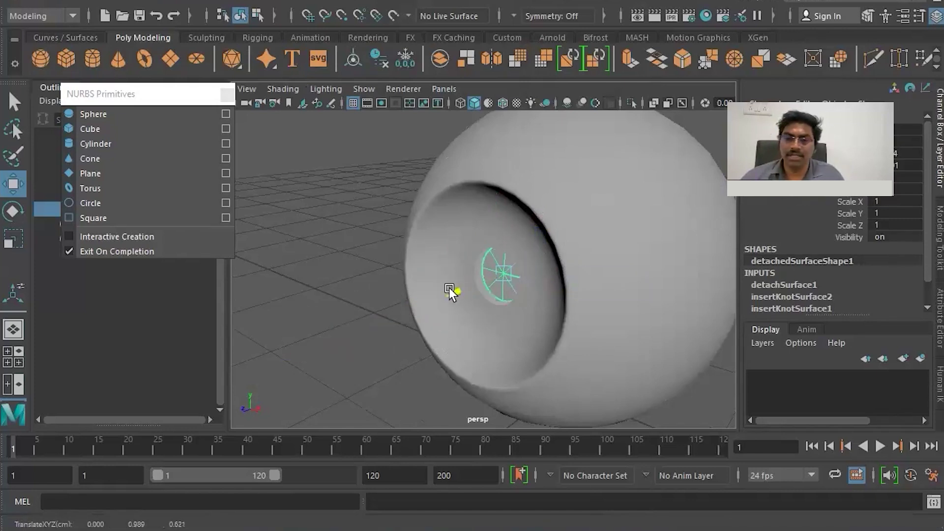
scroll(547, 242, "down", 5)
left_click_drag(555, 248, 609, 255, "alt")
scroll(610, 255, "up", 6)
middle_click_drag(609, 255, 460, 271, "alt")
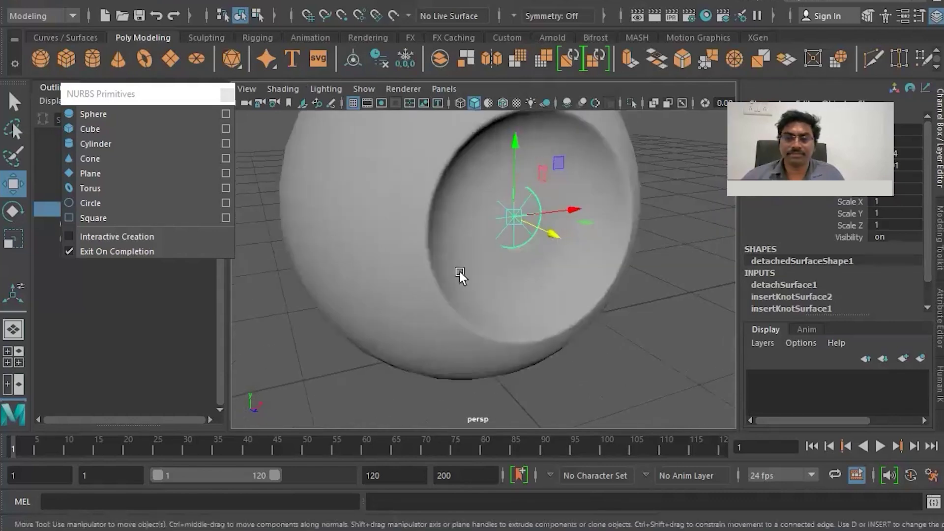
left_click(572, 364)
left_click(535, 313)
scroll(535, 313, "down", 5)
left_click_drag(535, 313, 418, 334, "alt")
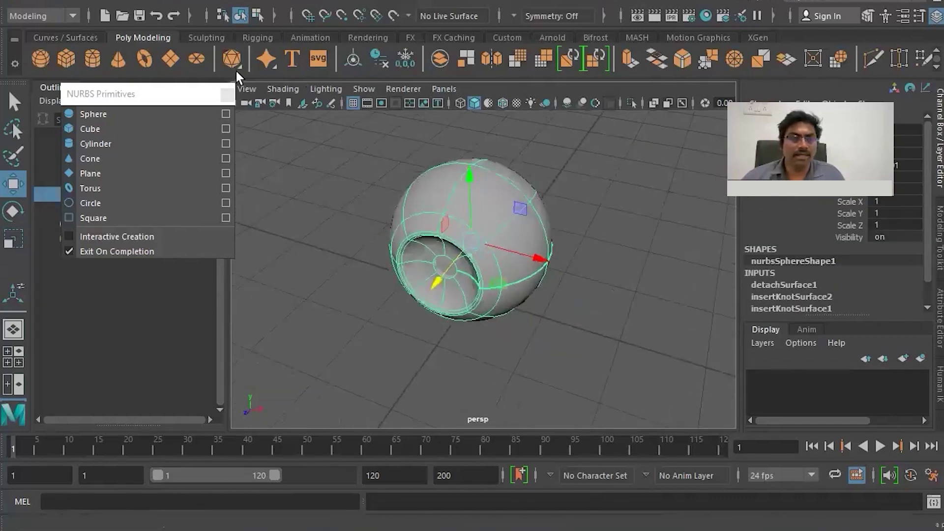
Create a second NURBS sphere and raise it to Translate Y 0.897 so it overlaps the eyeball
left_click(87, 39)
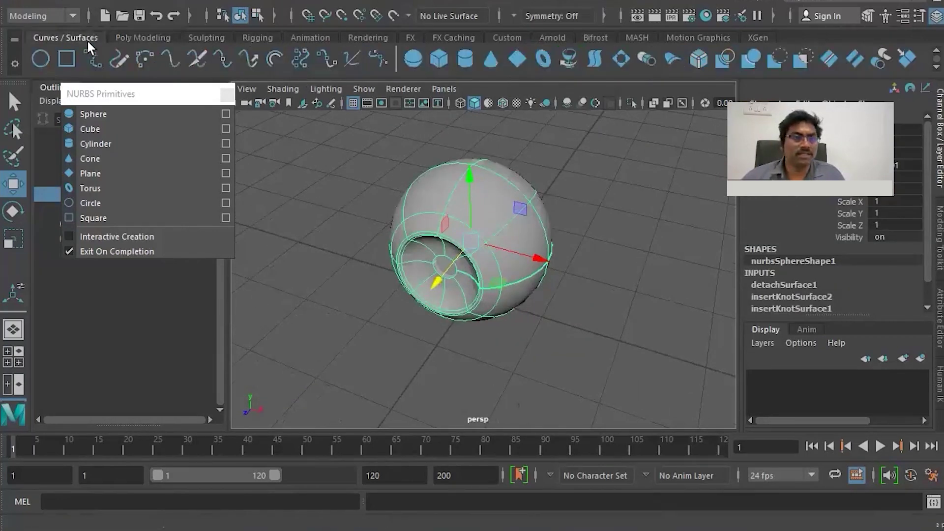
left_click(69, 3)
left_click(69, 1)
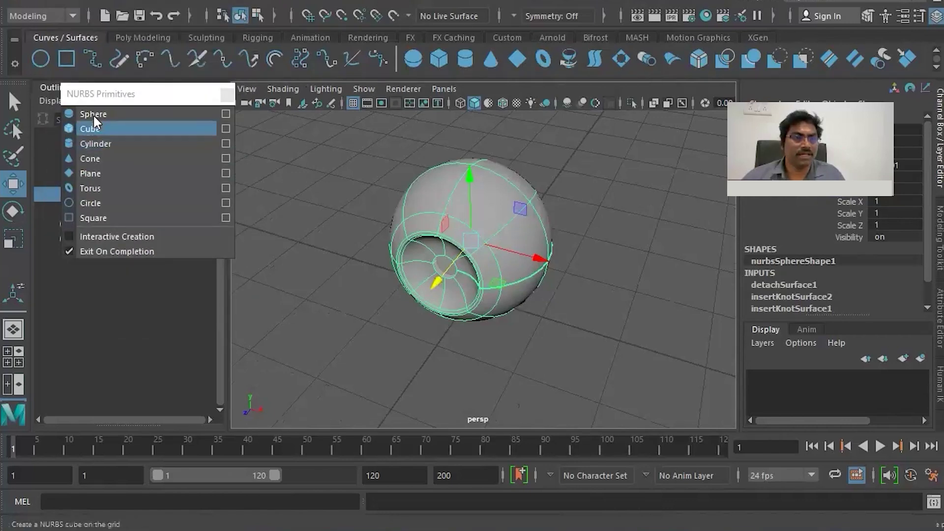
left_click(93, 113)
left_click_drag(475, 243, 425, 281)
Set the second sphere's Rotate X to 90 and move it forward to Translate Z 0.83
key("e")
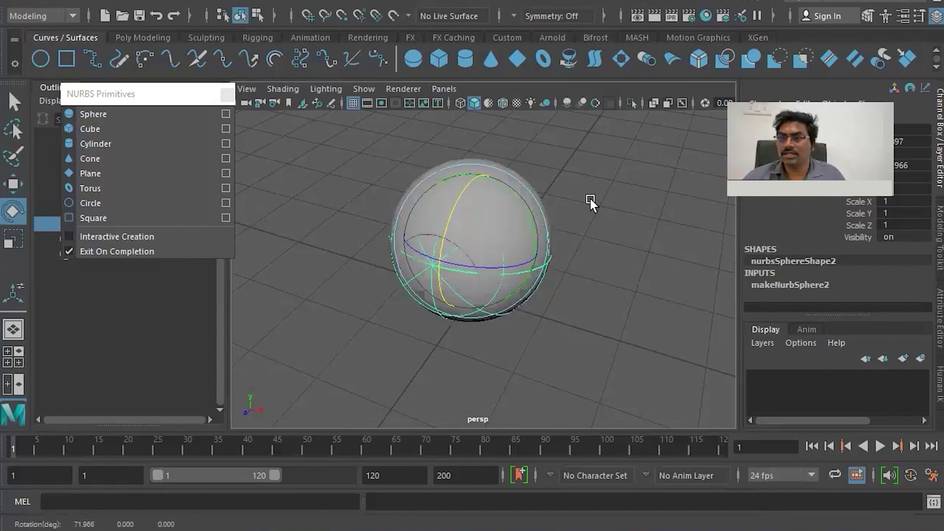
left_click(924, 166)
left_click(578, 323)
left_click(444, 280)
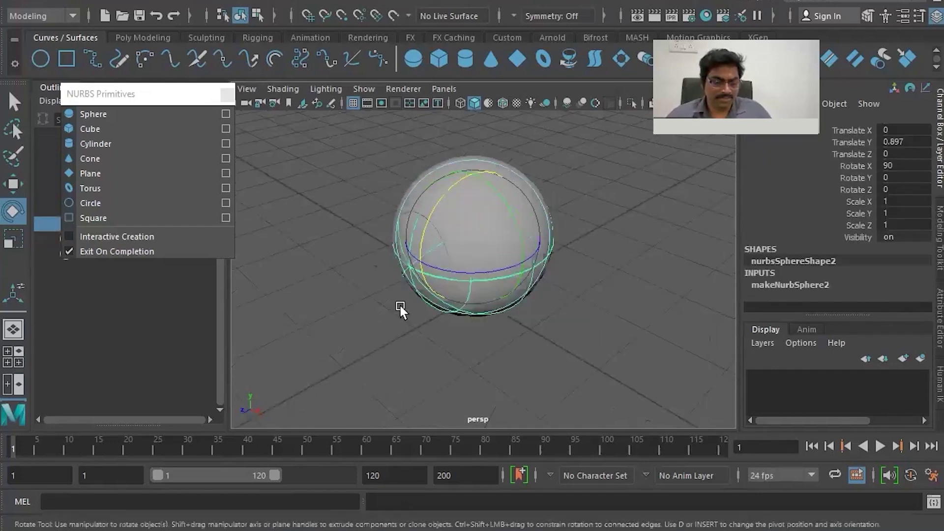
key("w")
mouse_move(438, 256)
left_mouse_down()
mouse_move(385, 273)
mouse_move(435, 251)
left_mouse_up()
Detach the second sphere's surface along the isoparm ring nearest its front pole
scroll(388, 272, "up", 5)
right_click_drag(320, 170, 319, 106)
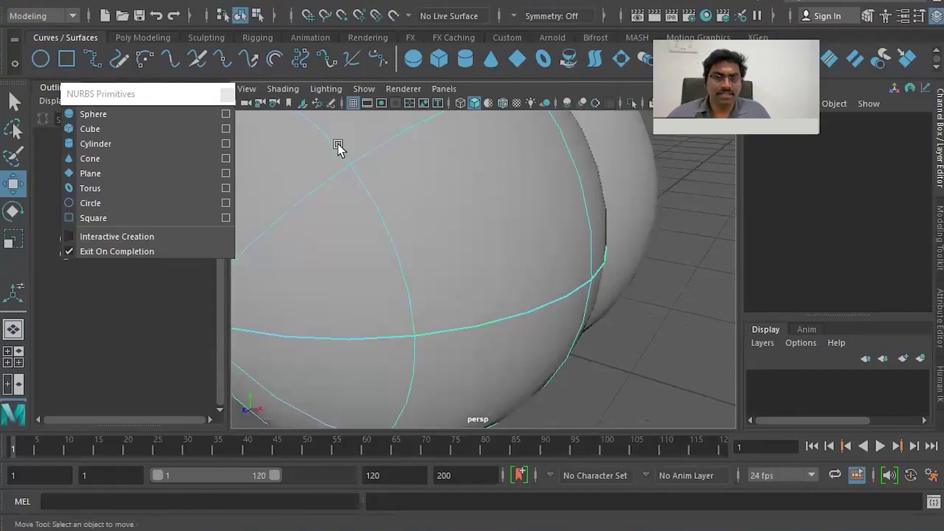
left_click(338, 143)
scroll(438, 182, "down", 5)
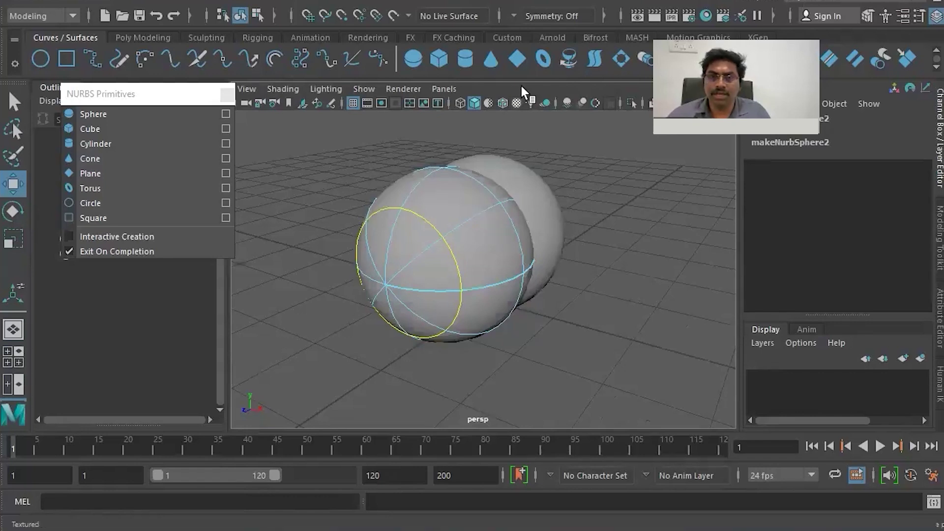
left_click(511, 1)
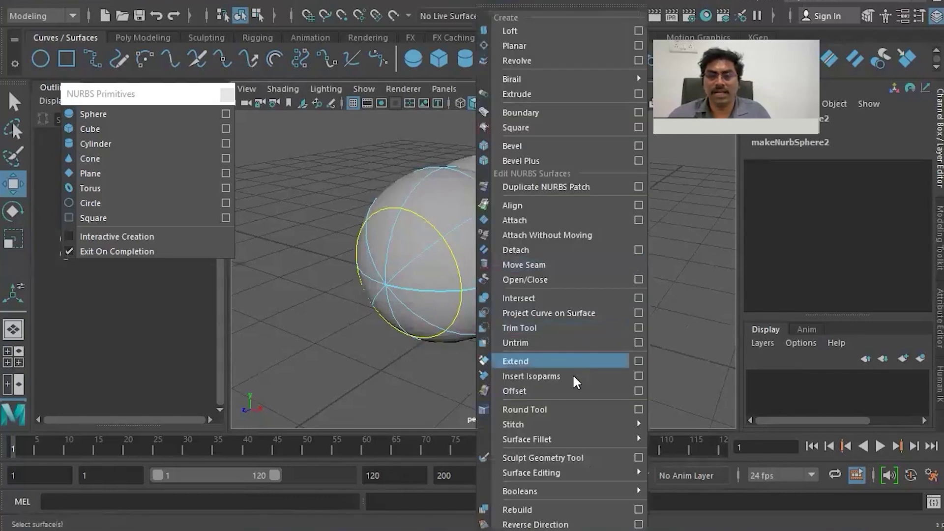
left_click(547, 250)
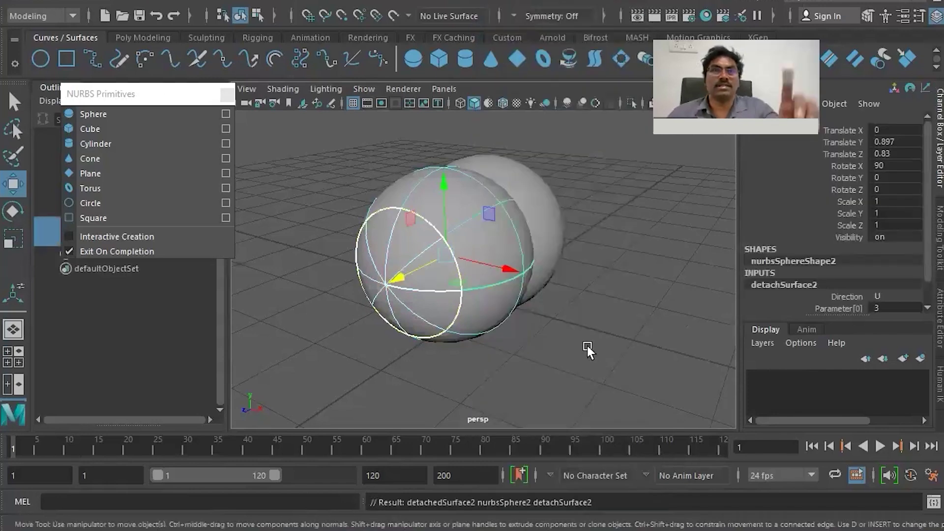
Delete the rear part of the detached second sphere, keeping only the front cap
left_click(497, 259)
key("Delete")
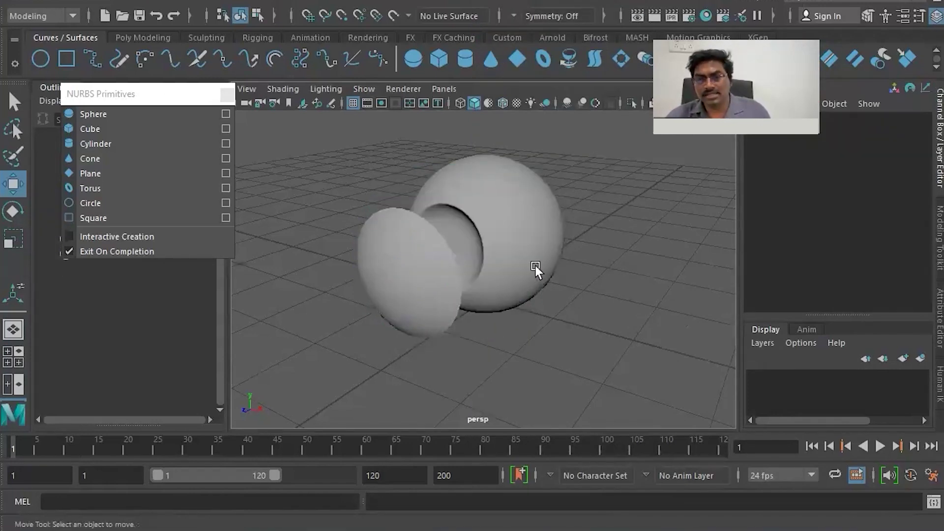
left_click(388, 309)
left_click(584, 394)
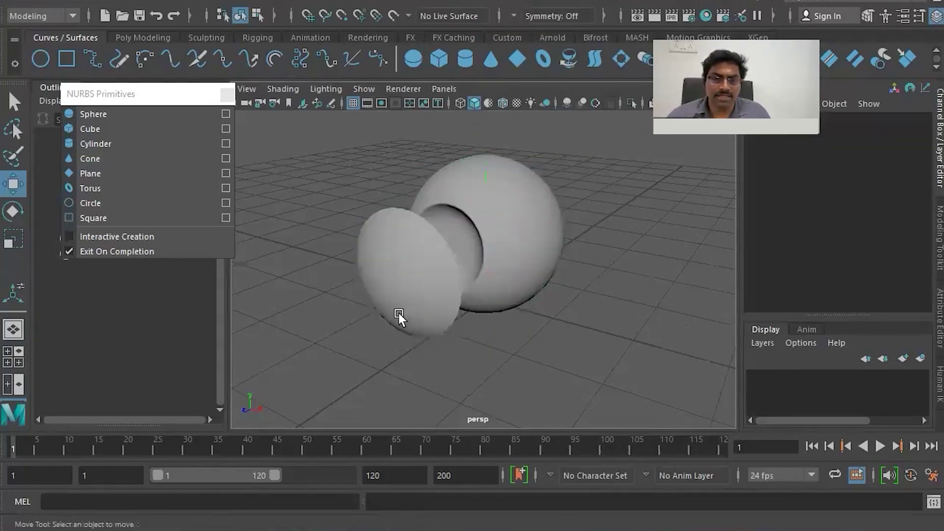
Center the pivot of the detached front cap on its own geometry
left_click(411, 316)
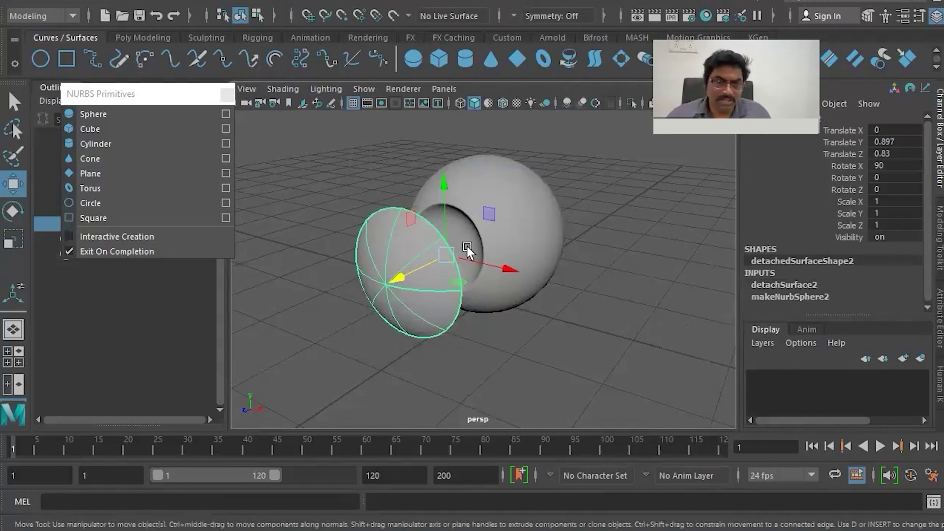
left_click_drag(376, 271, 366, 283, "alt")
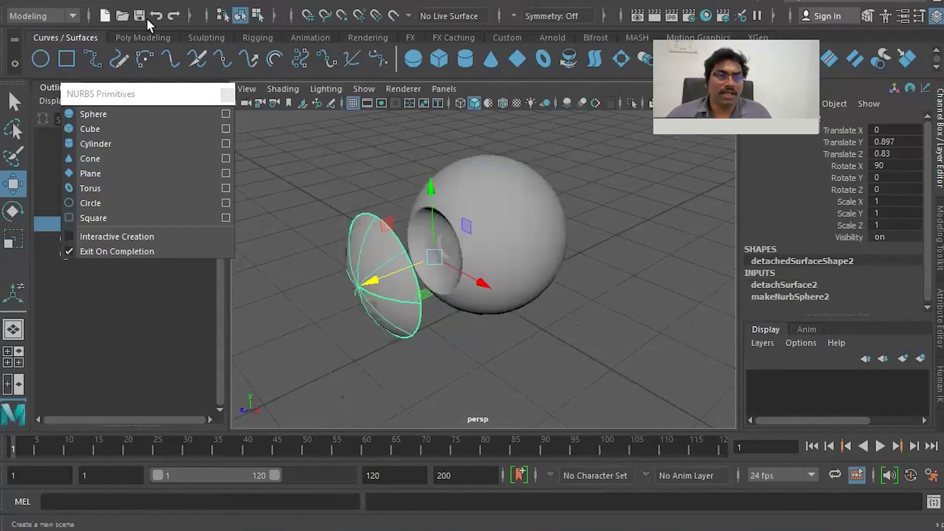
left_click(140, 1)
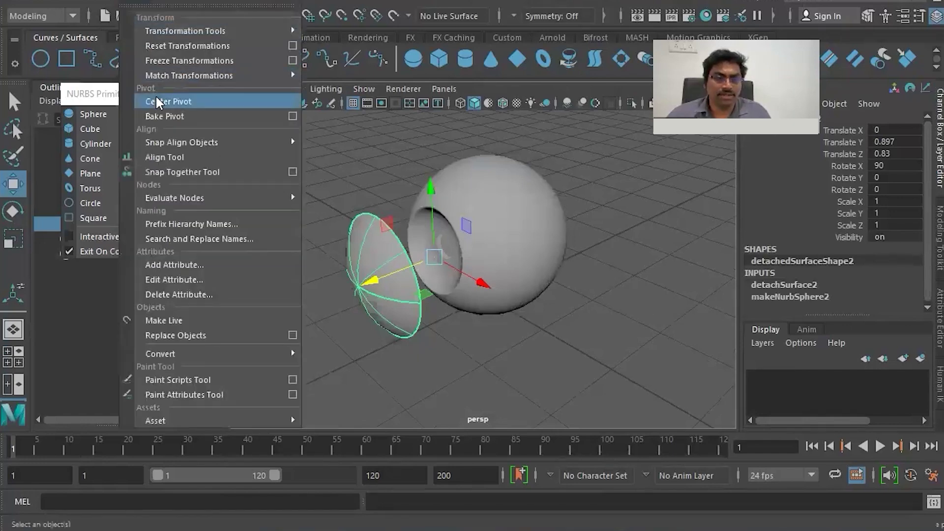
left_click(157, 101)
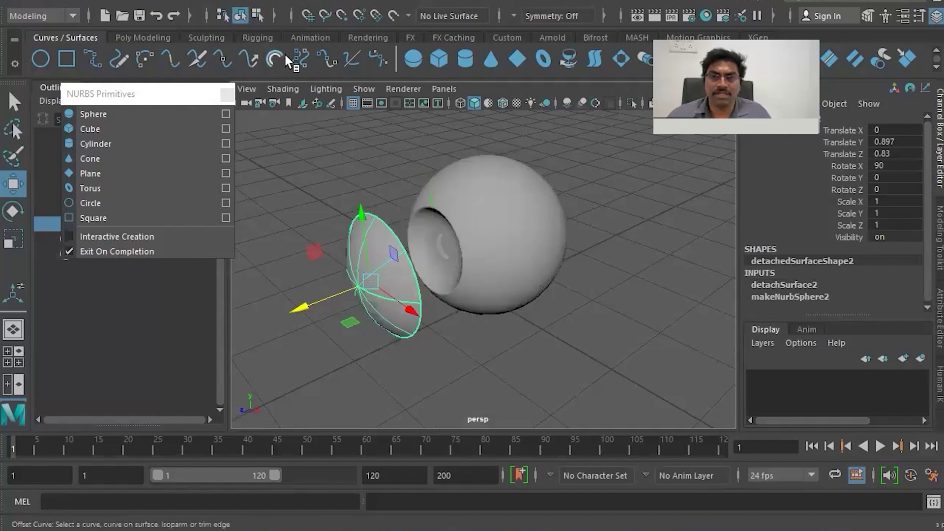
Move the front cap back onto the eyeball's opening, to Translate Y 0.913 and Translate Z -0.015
left_click(143, 37)
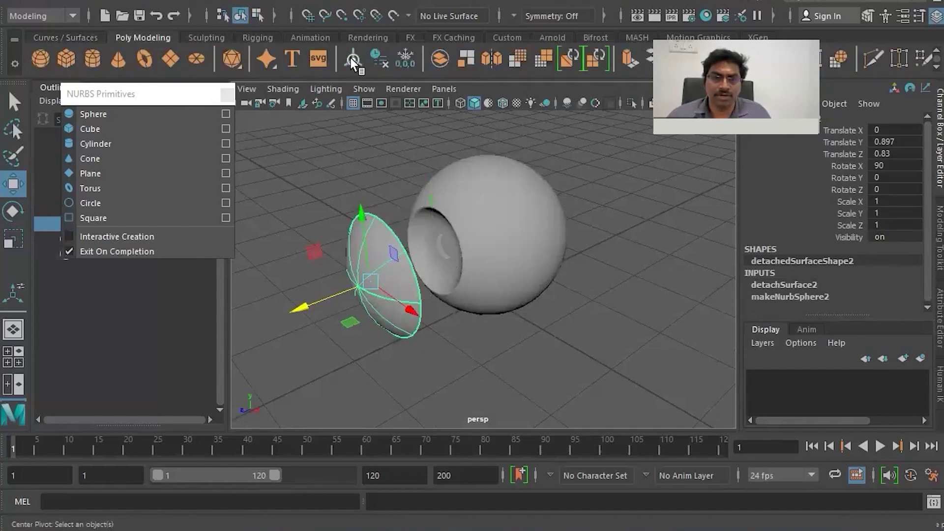
left_click_drag(303, 305, 376, 275)
left_click_drag(431, 172, 432, 169)
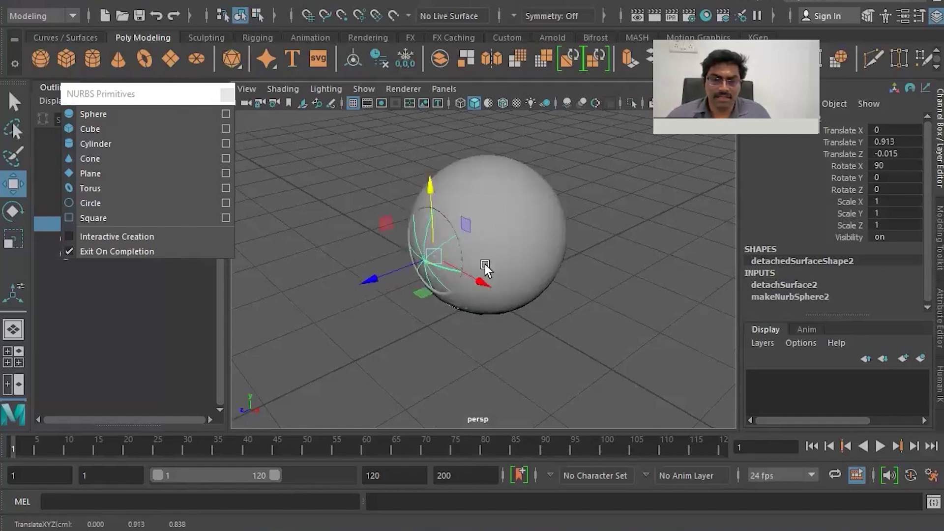
Scale the front cap uniformly to 0.985 so it fits inside the eyeball's opening
left_click(526, 246)
scroll(551, 234, "up", 6)
scroll(522, 242, "down", 3)
key("r")
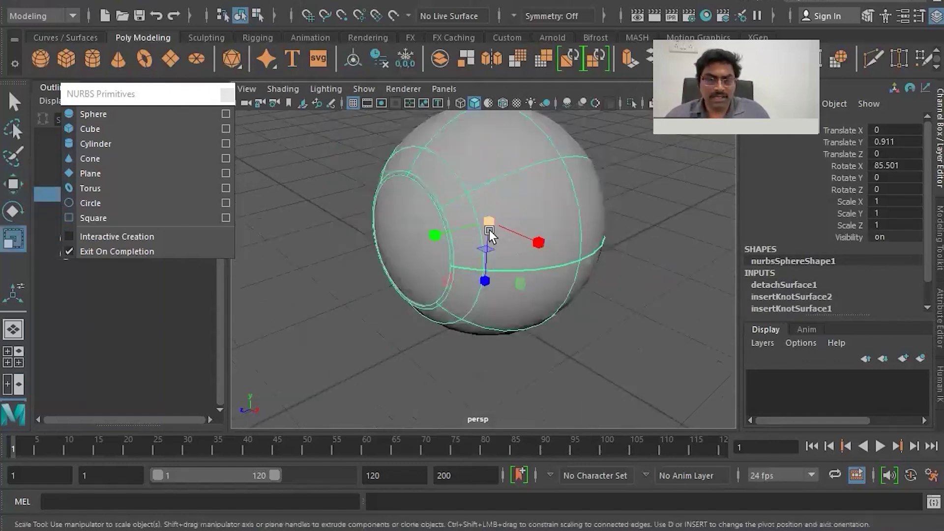
left_click(451, 241)
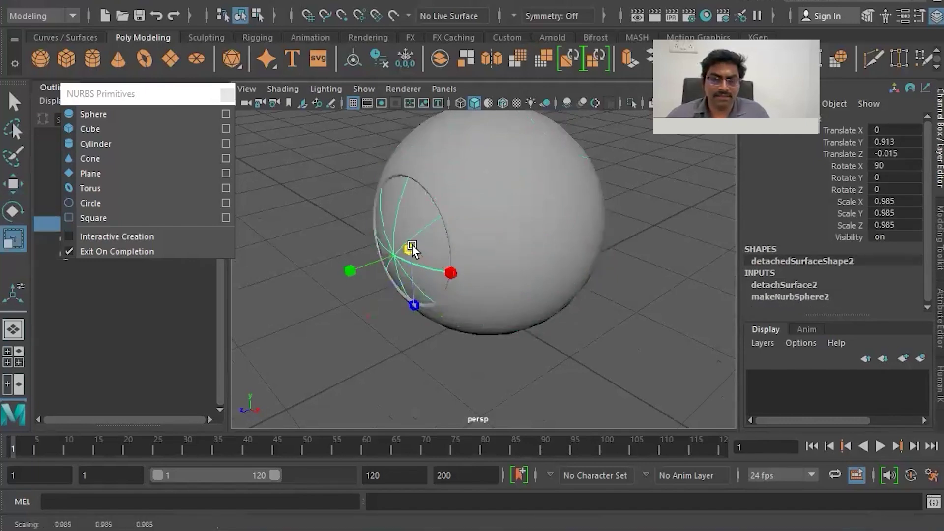
left_click(377, 315)
Raise the front cap to Translate Y 0.971
mouse_move(523, 240)
left_mouse_down("alt")
mouse_move(590, 203)
mouse_move(537, 227)
left_mouse_up("alt")
left_click(537, 228)
scroll(571, 232, "up", 5)
scroll(509, 273, "down", 5)
middle_click_drag(468, 225, 474, 247, "alt")
key("w")
left_click_drag(470, 204, 477, 222)
Try tilting the front cap about X, and set its Rotate X back to 90
key("e")
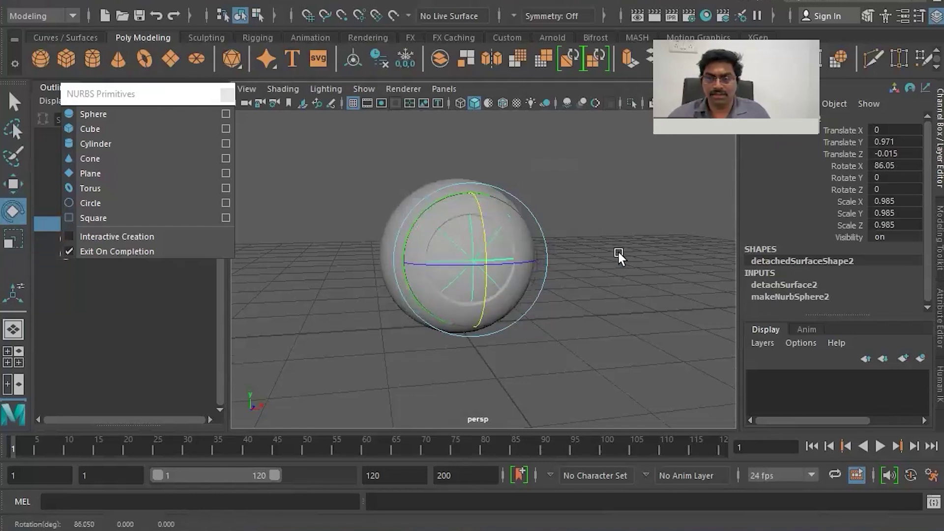
left_click(913, 166)
type("90")
key("Return")
left_click(636, 213)
Set the main eyeball sphere's Rotate X to 90 so it aligns with the front cap
left_click(491, 192)
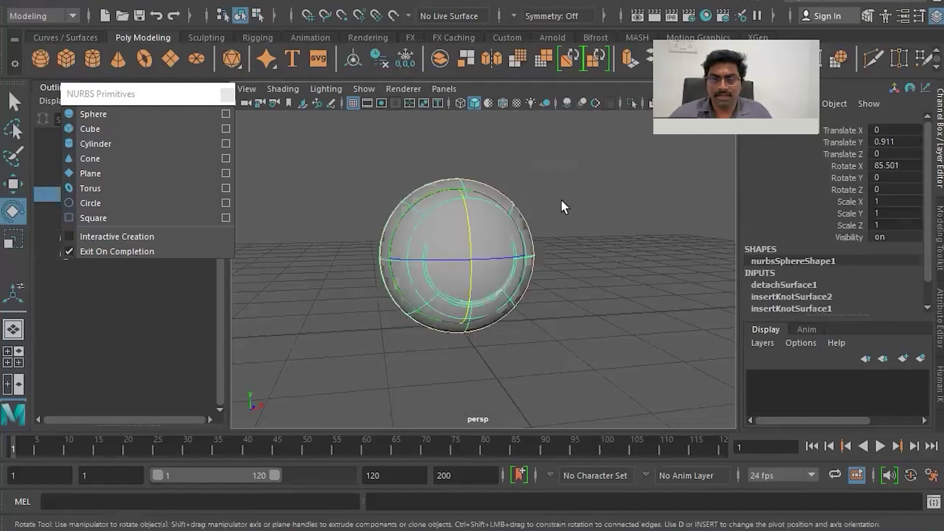
left_click(498, 178)
left_click(524, 225)
left_click(903, 165)
type("90")
key("Return")
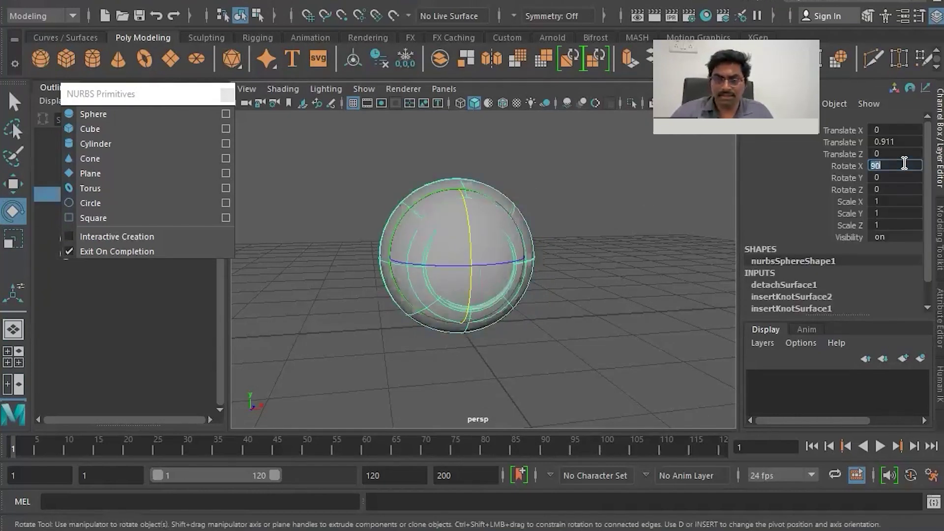
left_click(692, 214)
Reposition the front cap vertically and along Z so it seats evenly in the eyeball's front opening
left_click(477, 248)
scroll(593, 264, "up", 3)
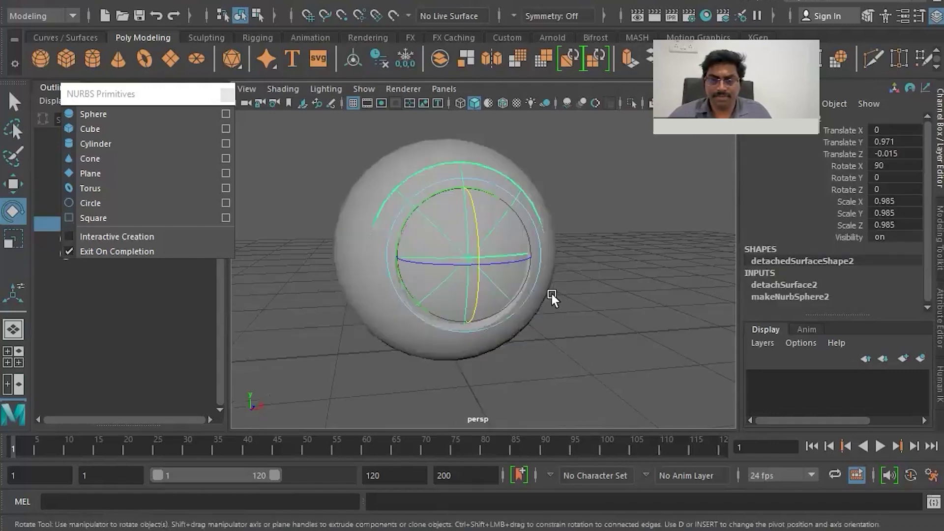
left_click_drag(552, 294, 608, 294, "alt")
key("w")
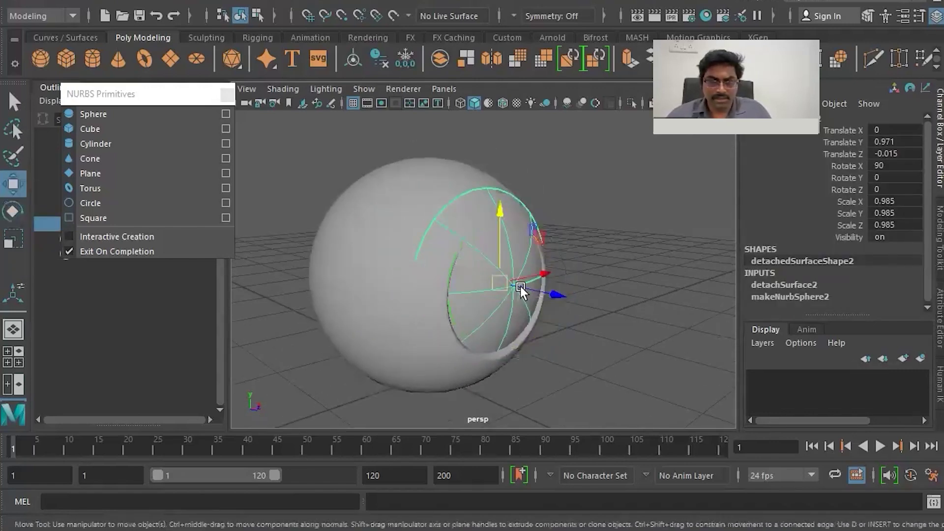
left_click_drag(529, 288, 530, 286)
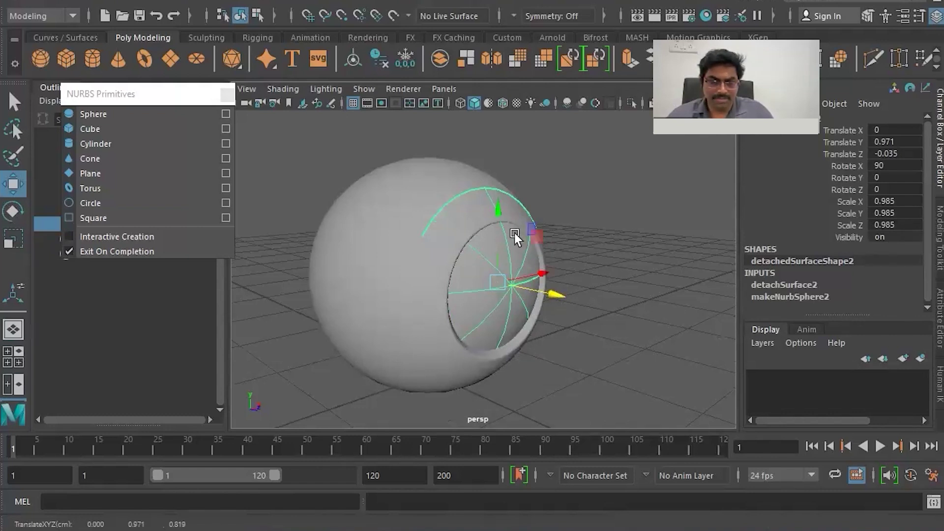
key("q")
key("w")
left_click_drag(497, 219, 496, 223)
left_click_drag(549, 287, 500, 281)
key("r")
key("w")
left_click_drag(495, 229, 497, 232)
left_click(582, 288)
Assign a new Blinn material to the main eyeball sphere
left_click_drag(390, 255, 464, 267, "alt")
left_click(464, 267)
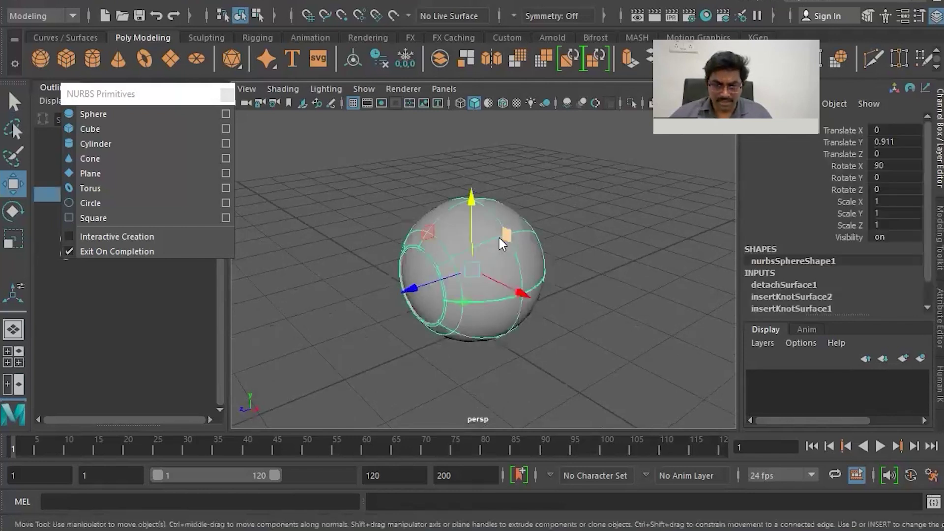
right_click(499, 237)
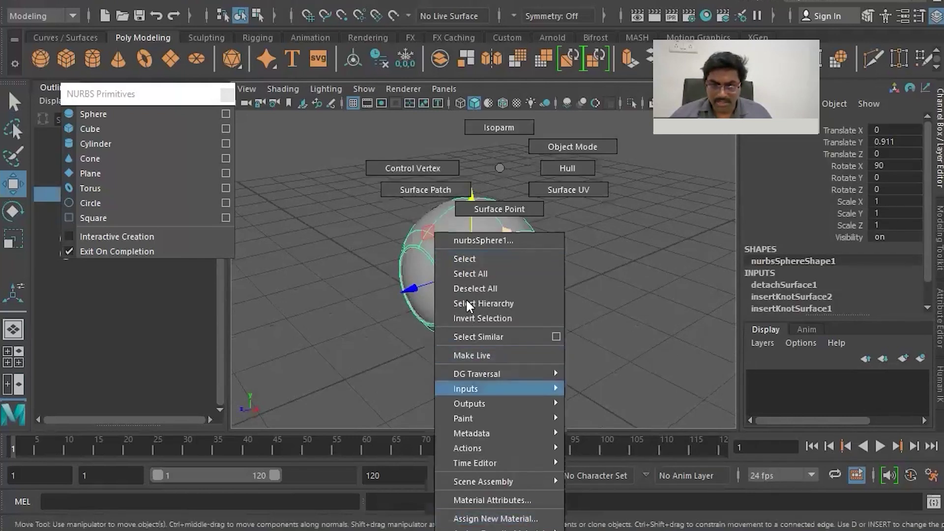
left_click(477, 519)
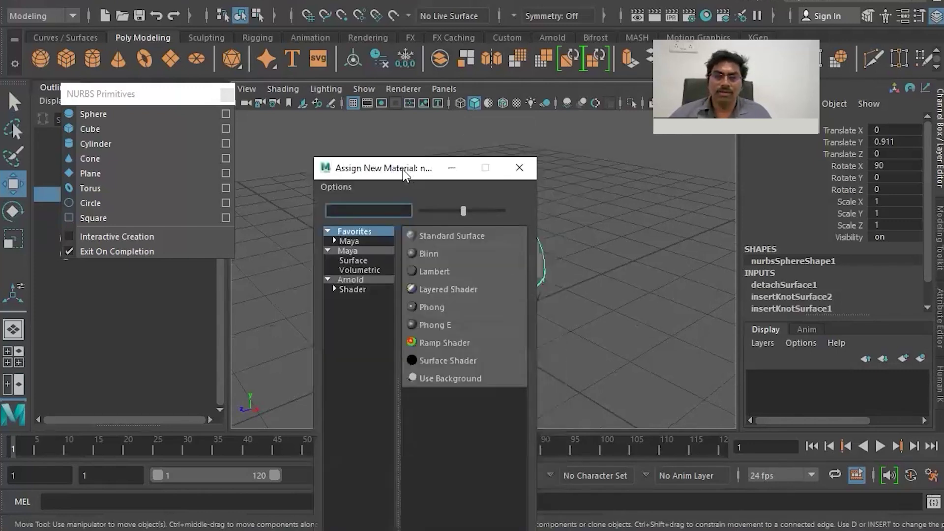
left_click_drag(402, 171, 257, 69)
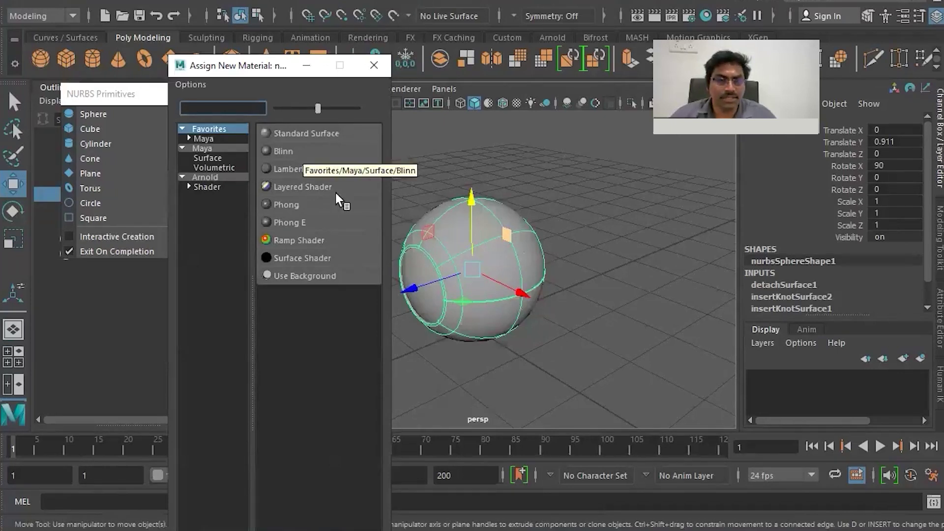
left_click_drag(256, 69, 227, 53)
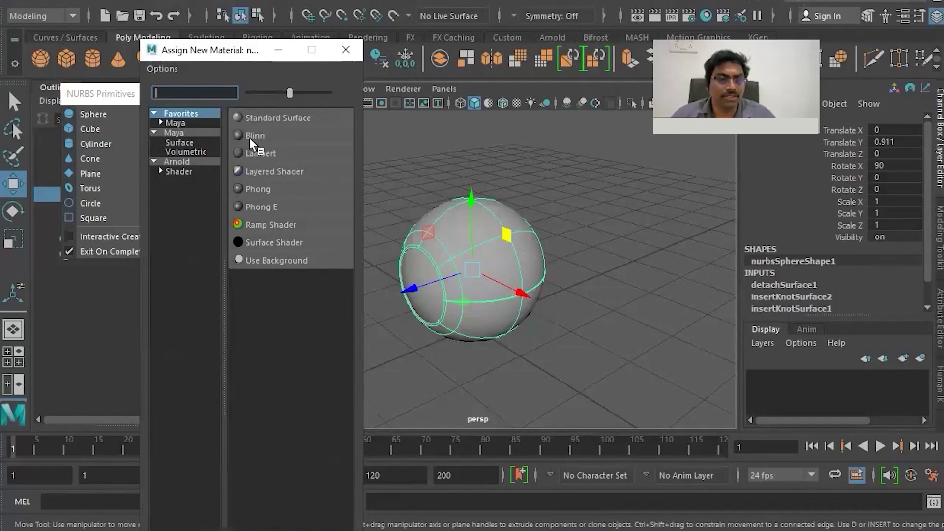
left_click(249, 138)
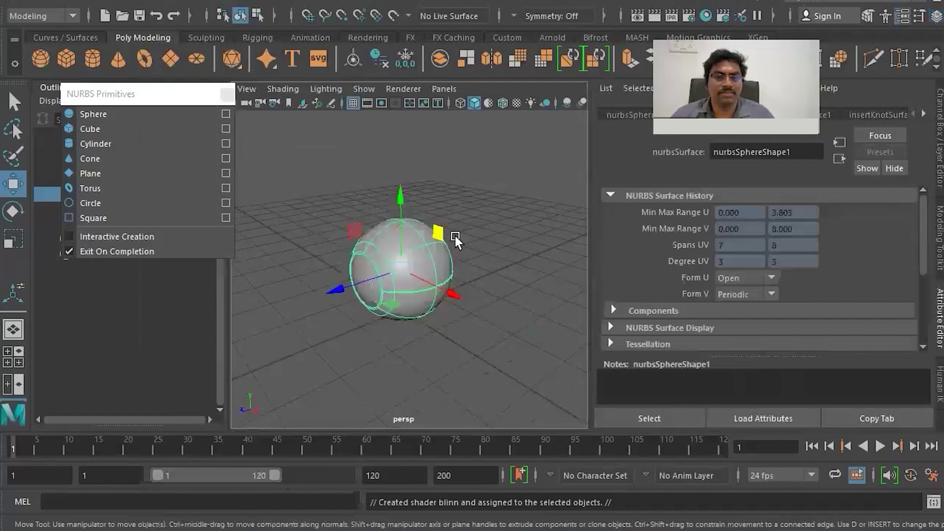
Assign a separate new Blinn material to the front cap
scroll(455, 235, "up", 5)
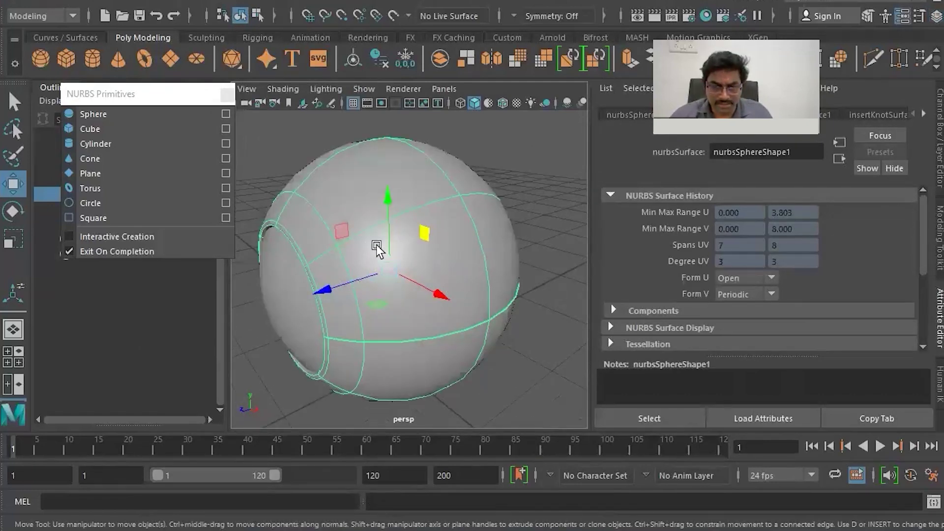
scroll(377, 250, "down", 5)
left_click_drag(458, 241, 420, 267, "alt")
left_click(419, 267)
right_click_drag(375, 270, 403, 525)
left_click(492, 210)
scroll(468, 228, "up", 5)
left_click_drag(468, 228, 425, 249, "alt")
left_click_drag(348, 278, 386, 262, "alt")
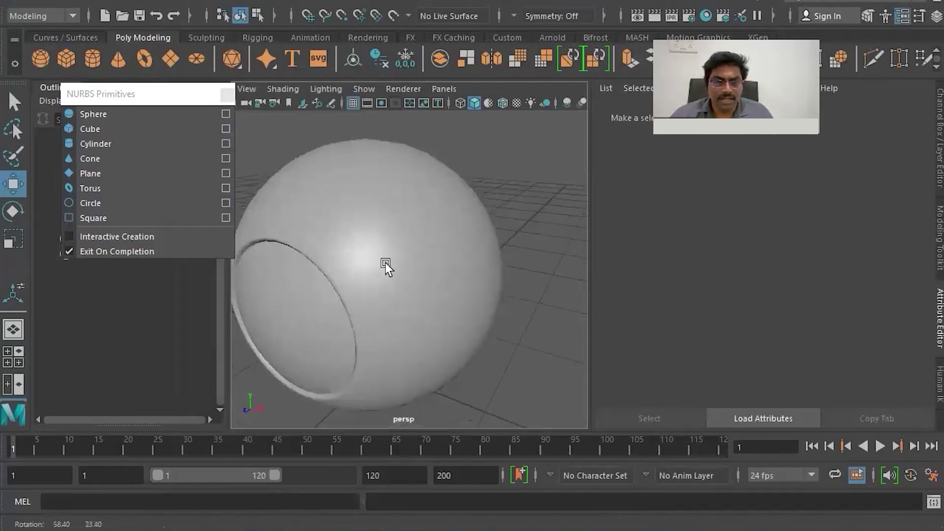
Set the color of the main eyeball's Blinn material to white
left_click(405, 256)
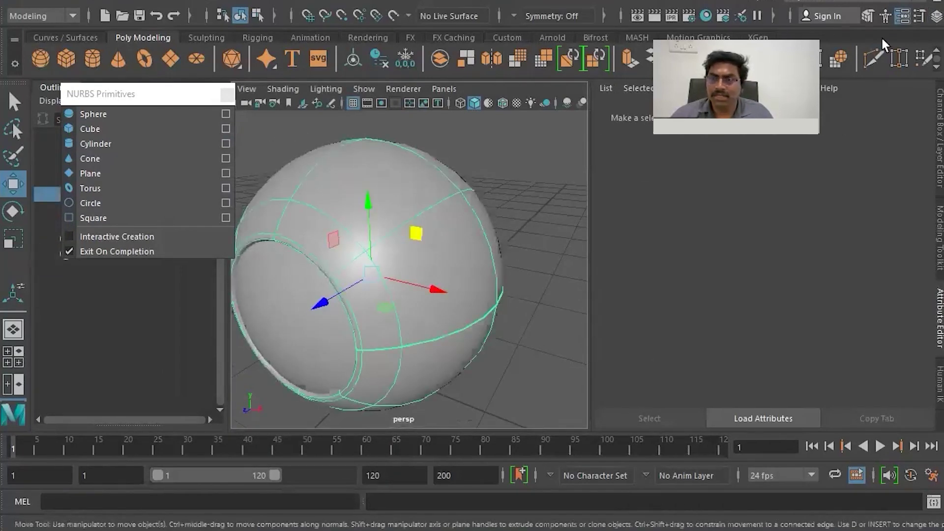
left_click(935, 15)
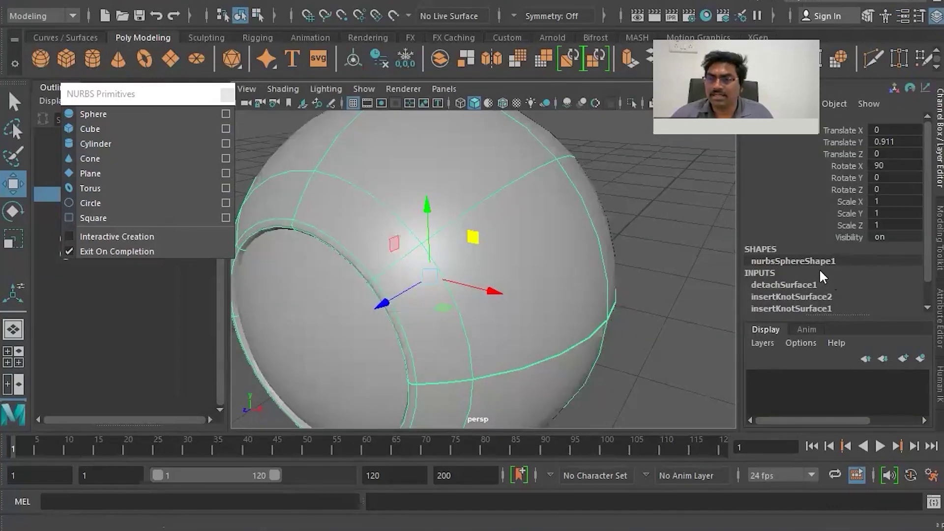
key("ctrl+a")
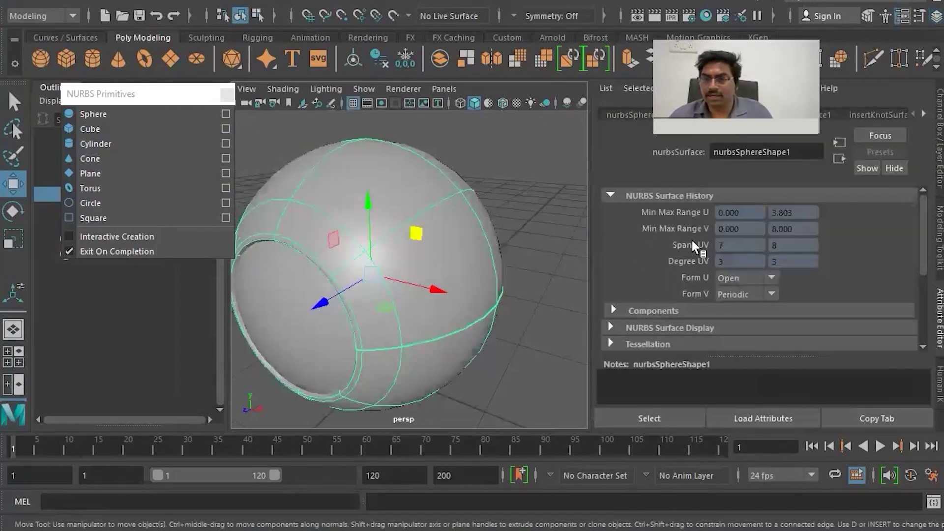
left_click(922, 115)
left_click(922, 114)
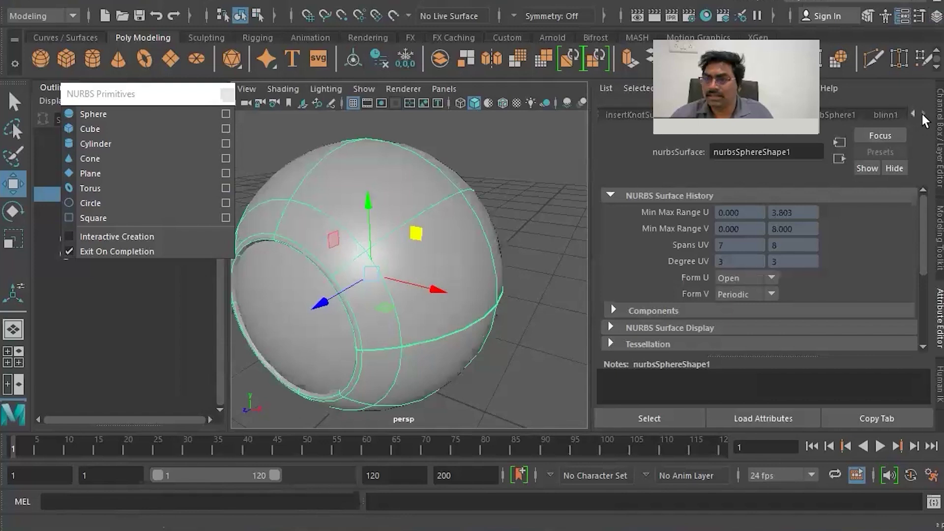
left_click(887, 114)
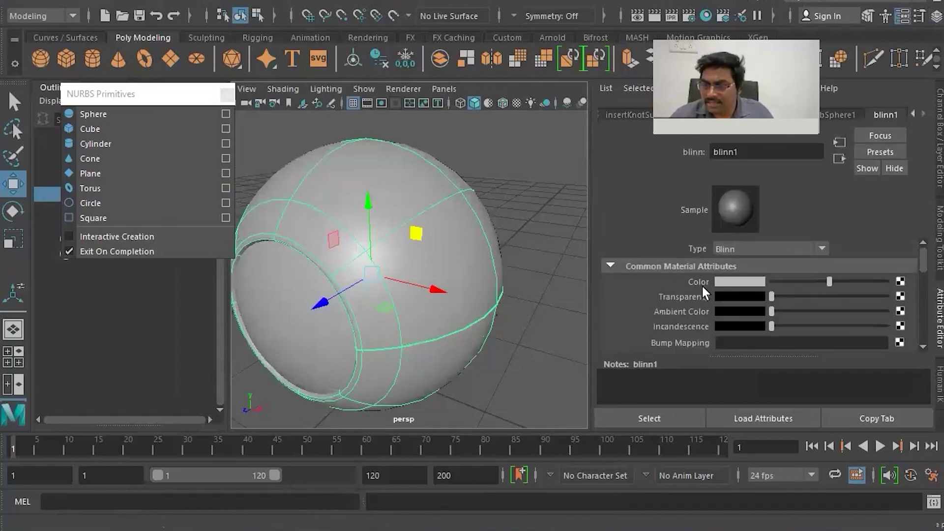
left_click_drag(829, 280, 921, 285)
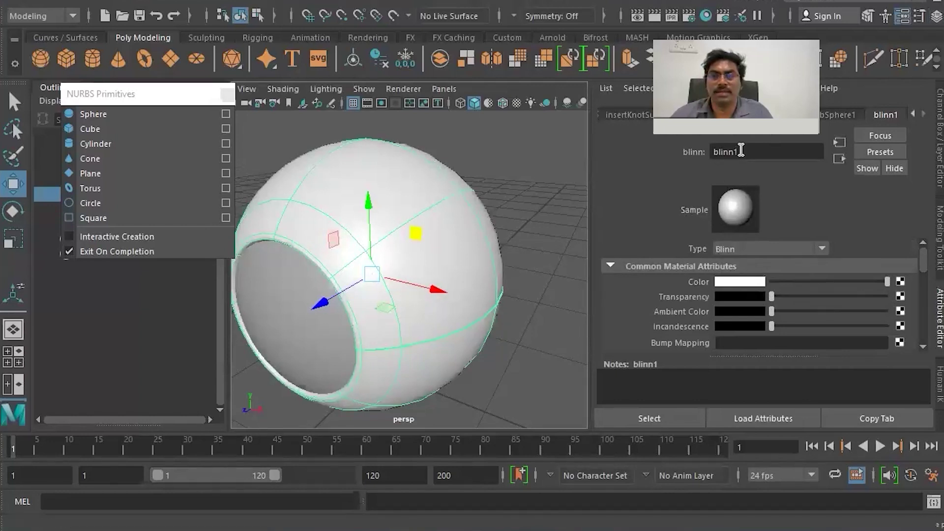
double_click(761, 153)
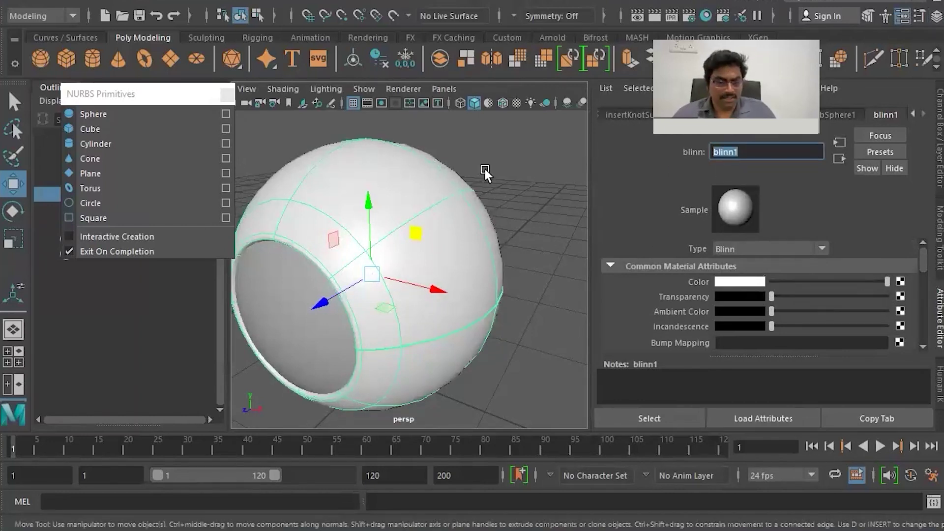
left_click(523, 147)
Nudge the front cap within the eyeball's opening to about 0.915 cm in Y and 0.840 cm in Z
scroll(464, 208, "down", 4)
scroll(466, 192, "up", 8)
scroll(465, 190, "down", 10)
left_click_drag(427, 189, 425, 189, "alt")
scroll(416, 206, "up", 6)
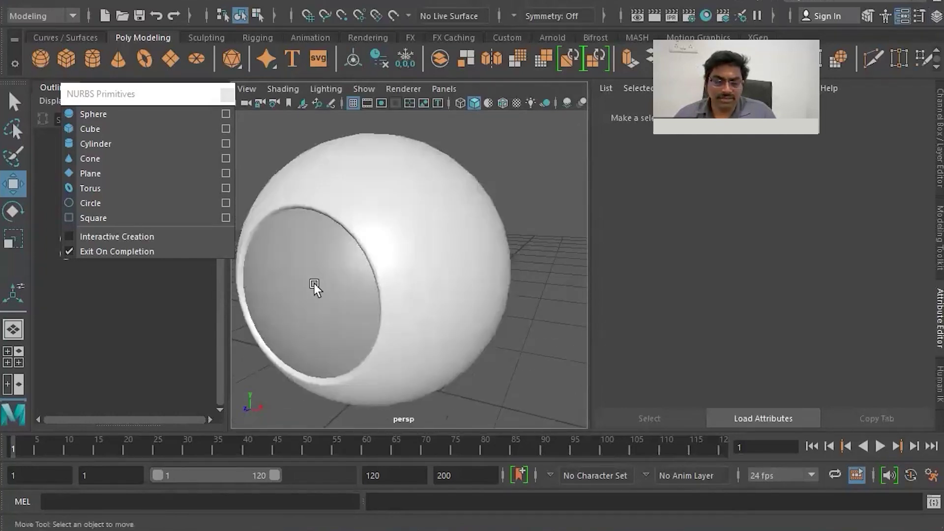
left_click(326, 272)
left_click_drag(325, 282, 238, 317)
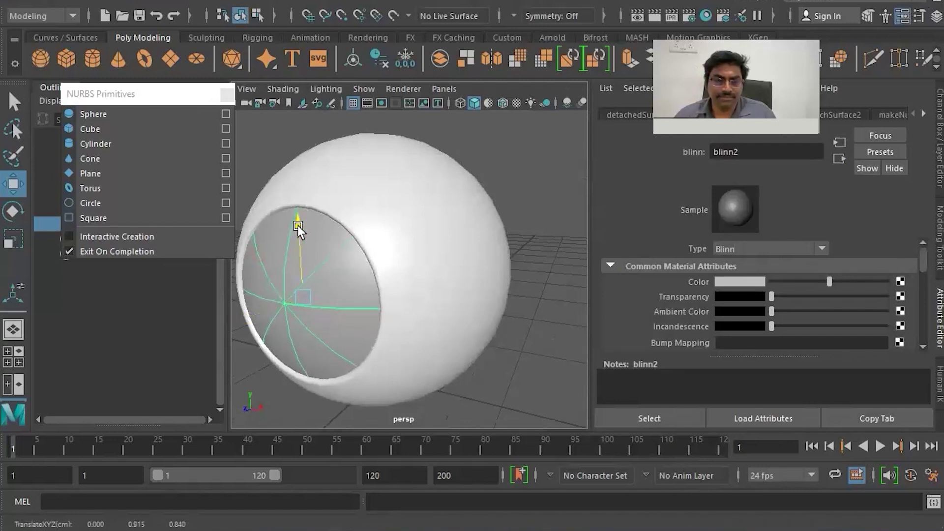
Make the front cap's Blinn material mostly transparent and set its color to a medium grey
right_click(333, 274)
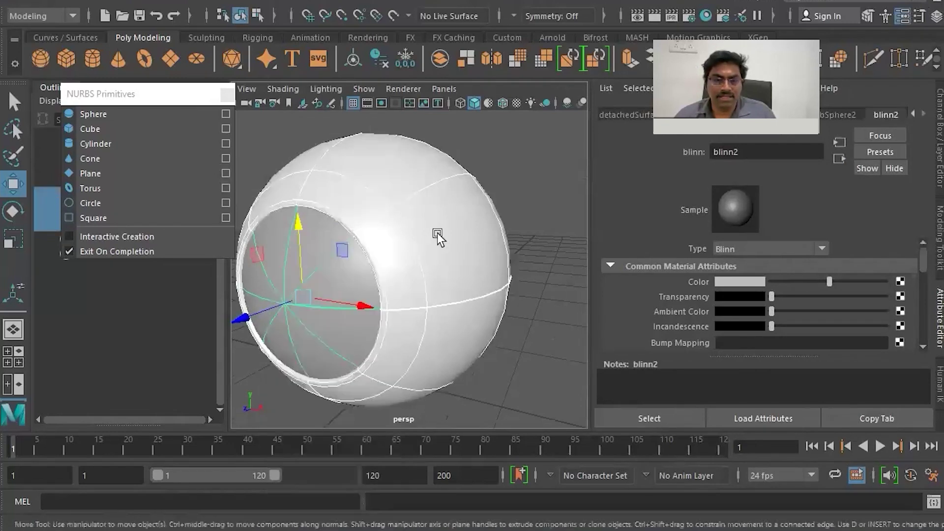
key("ctrl+z")
mouse_move(828, 281)
left_mouse_down()
mouse_move(805, 279)
mouse_move(840, 279)
left_mouse_up()
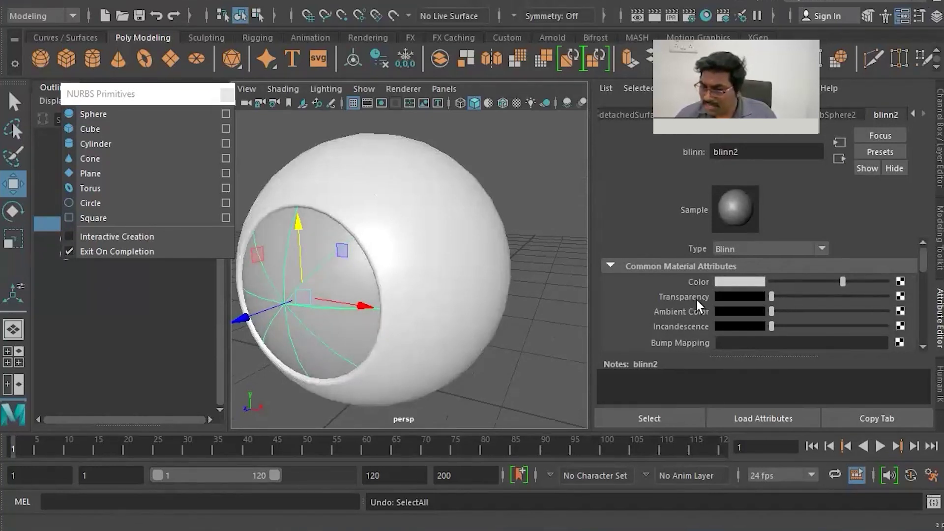
left_click_drag(778, 297, 863, 297)
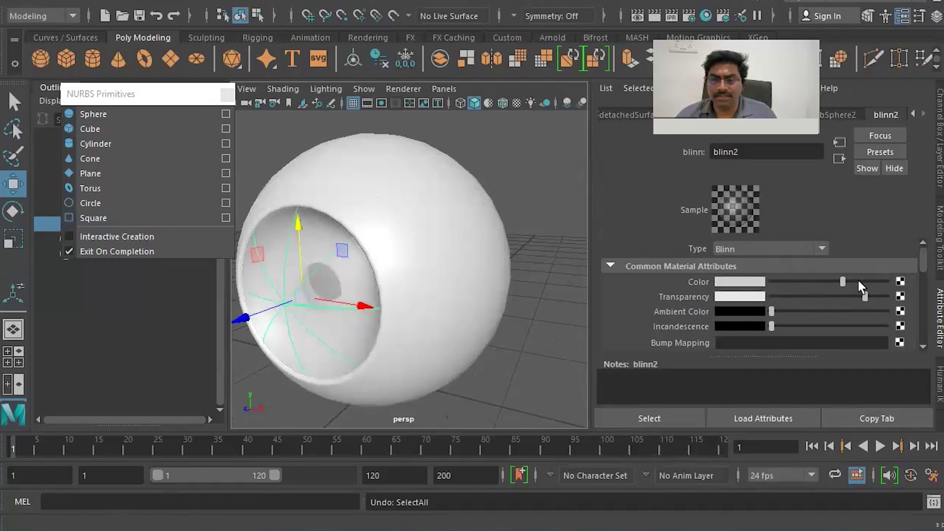
left_click_drag(798, 281, 802, 281)
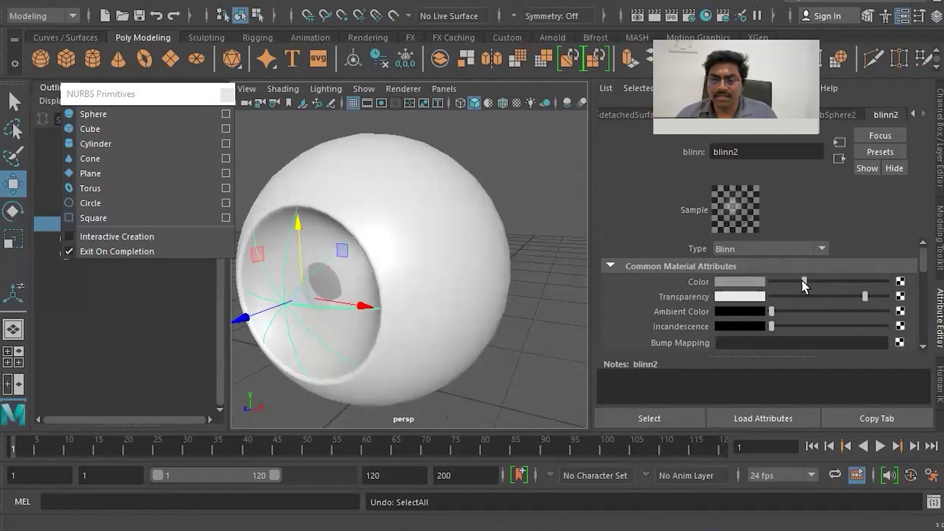
Set the color of the front cap's Blinn material to cyan and deselect the cap
left_click(739, 281)
left_click(756, 246)
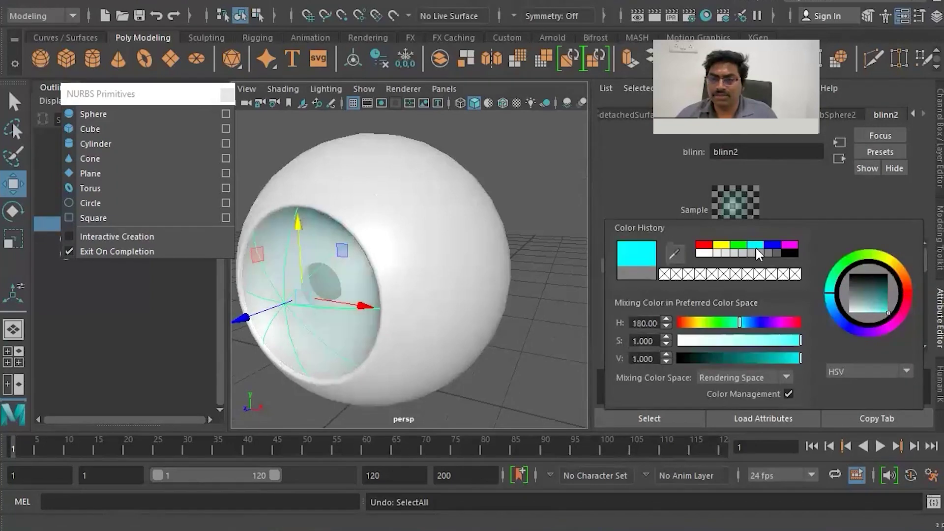
scroll(486, 216, "down", 3)
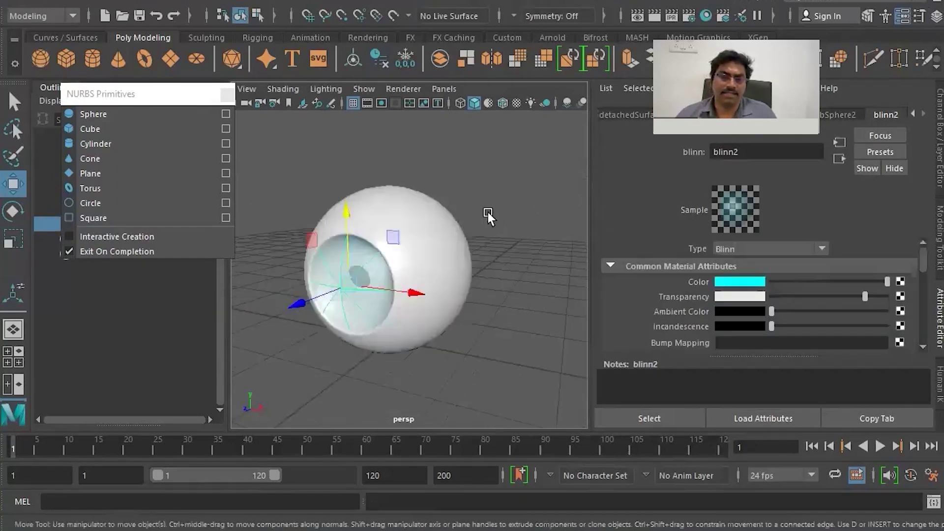
left_click(487, 212)
left_click_drag(371, 206, 399, 246, "alt")
right_click_drag(399, 243, 459, 259, "alt")
left_click_drag(459, 259, 446, 214, "alt")
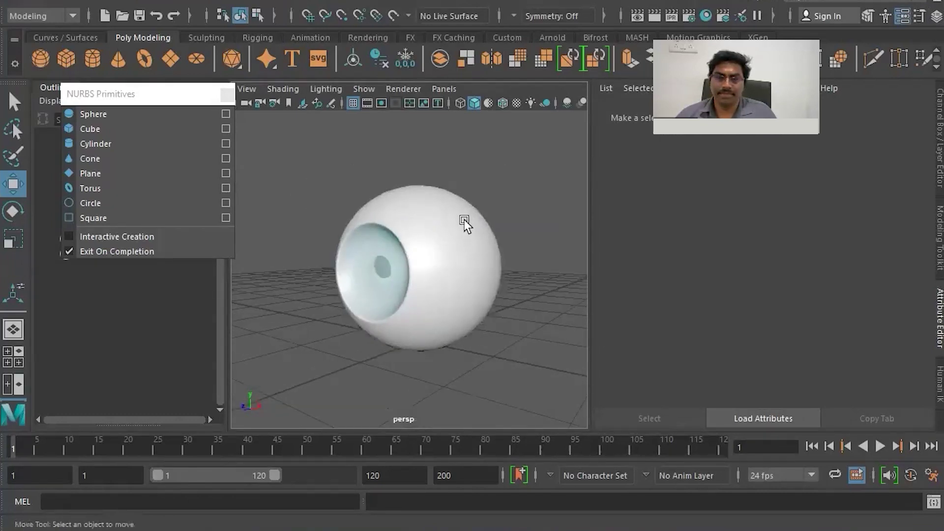
Map a Ramp texture to the color of the main eyeball's Blinn material
left_click(460, 224)
left_click_drag(467, 243, 450, 253, "alt")
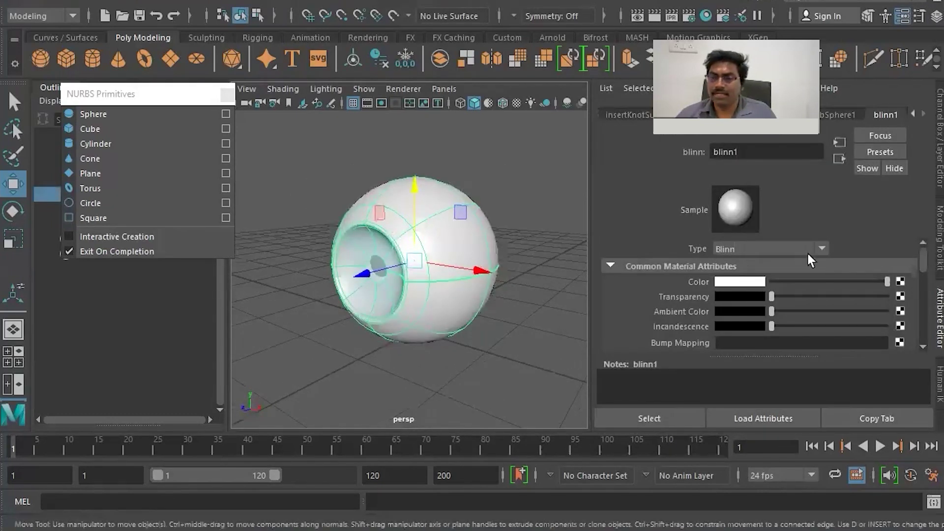
left_click(900, 282)
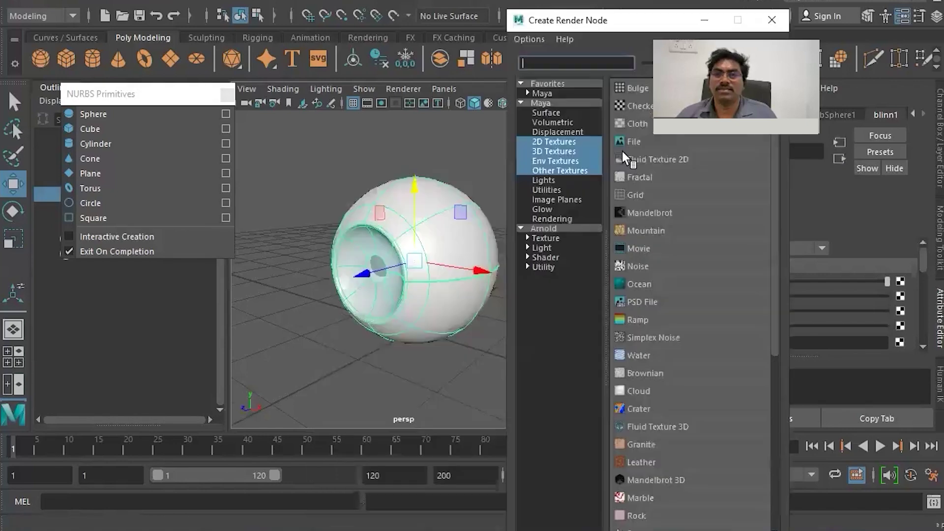
left_click(638, 321)
scroll(495, 222, "up", 10)
scroll(493, 225, "down", 10)
mouse_move(474, 229)
left_mouse_down("alt")
mouse_move(474, 249)
mouse_move(475, 236)
left_mouse_up("alt")
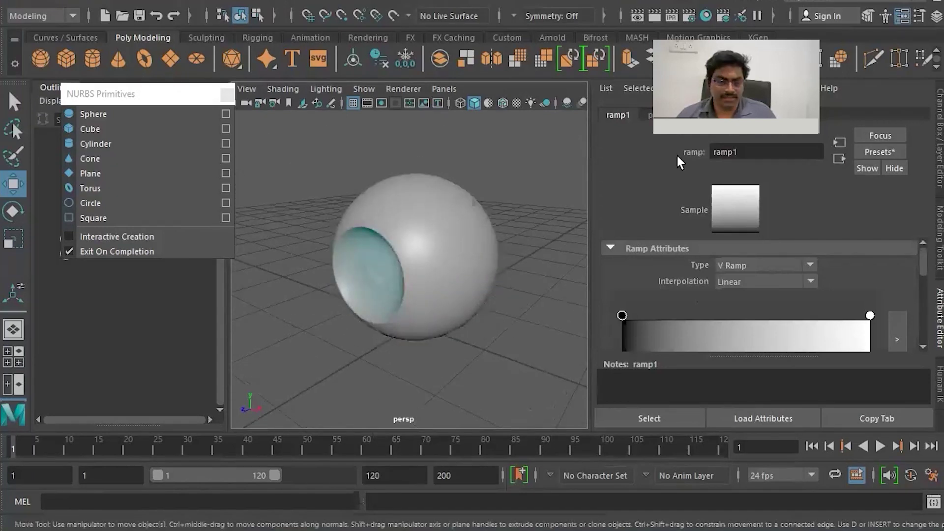
Break the ramp texture's connection to the eyeball material's color
left_click(839, 158)
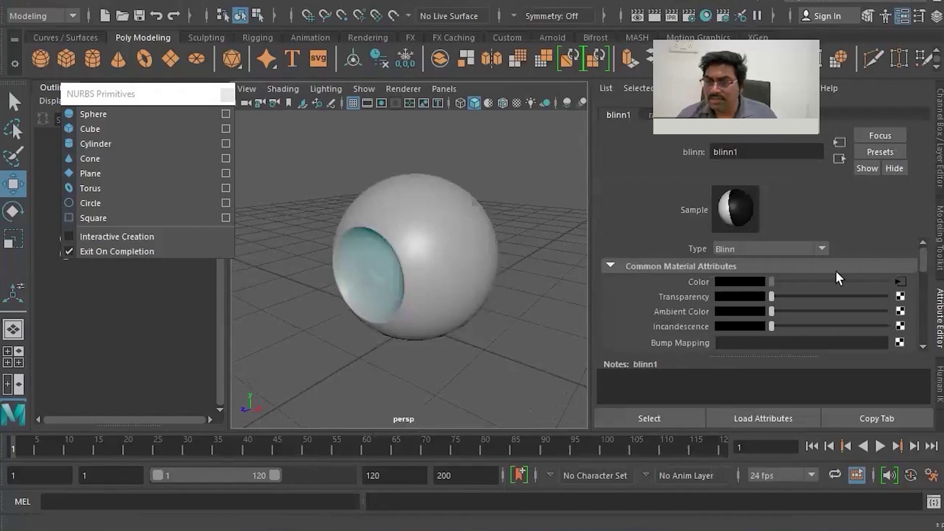
right_click(694, 282)
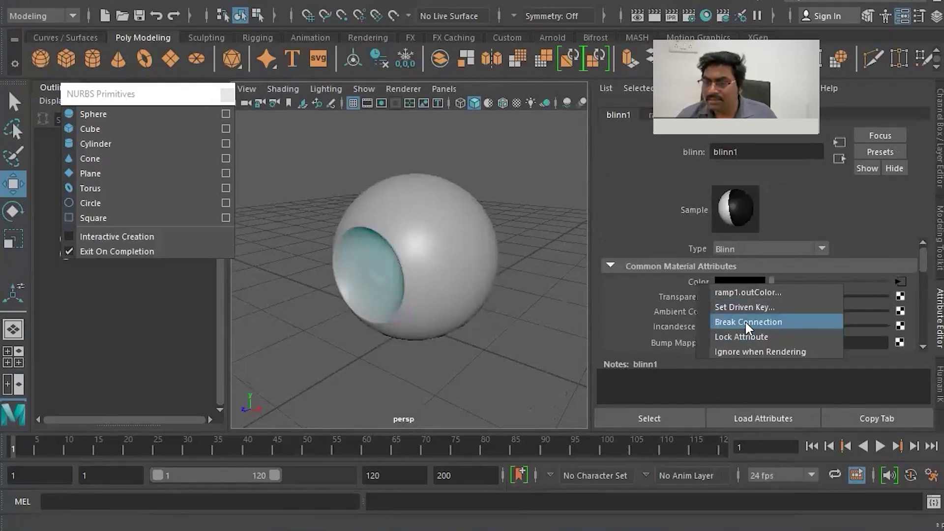
left_click(745, 322)
Map a Crater texture to the eyeball material's color and turn on textured shading in the viewport
left_click(900, 281)
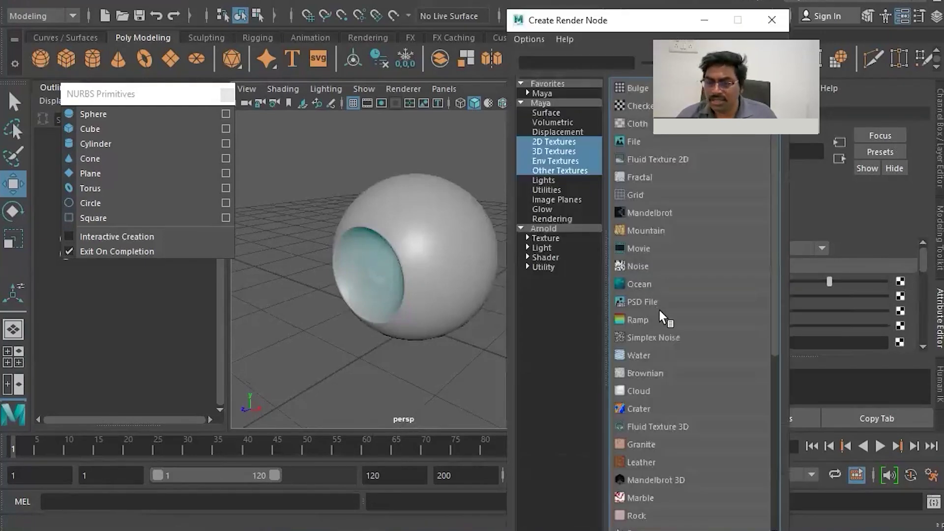
scroll(660, 310, "down", 3)
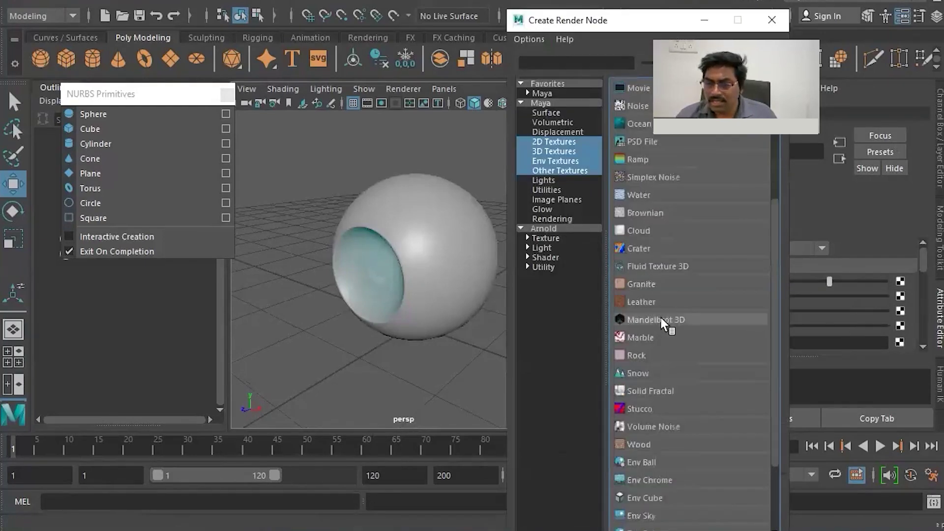
left_click(639, 247)
scroll(494, 231, "up", 3)
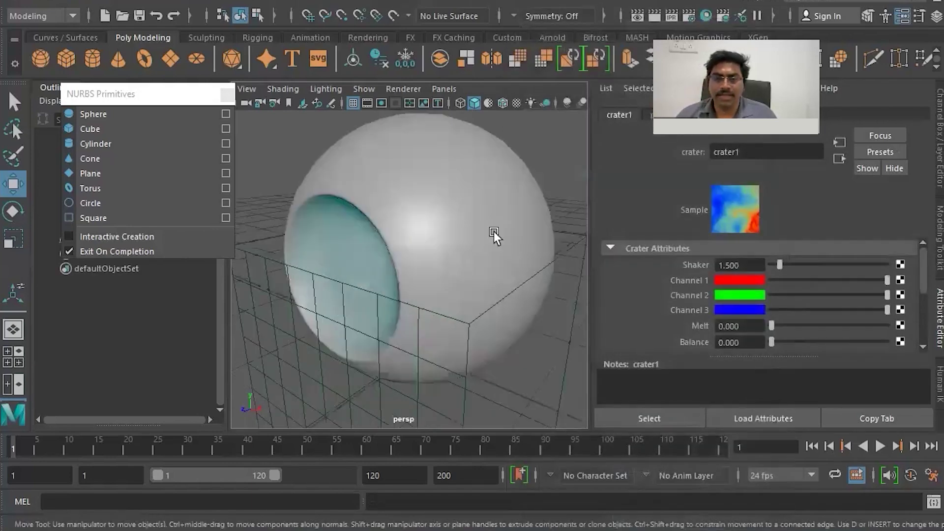
left_click(527, 203)
key("6")
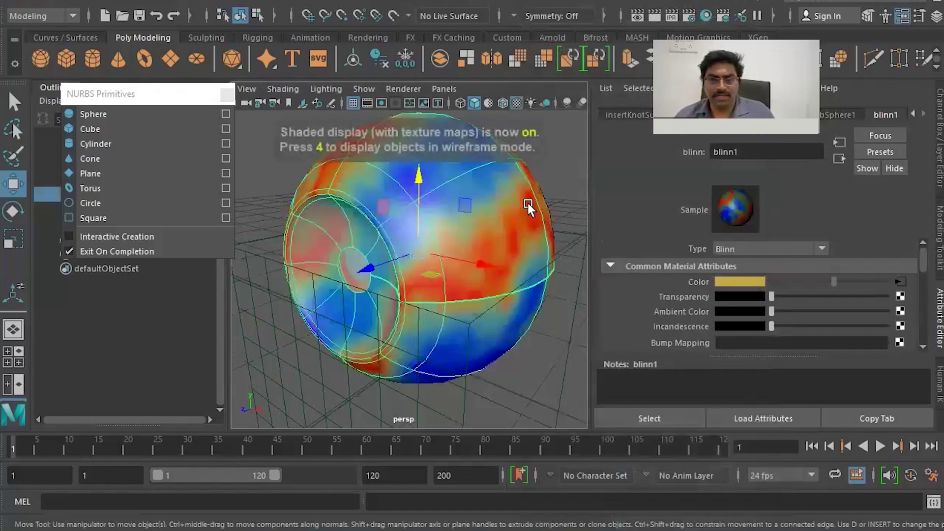
Adjust the crater texture's Shaker to about 1.688 and try changing its channel colors
scroll(512, 207, "down", 5)
left_click_drag(491, 205, 526, 178, "alt")
scroll(415, 204, "up", 5)
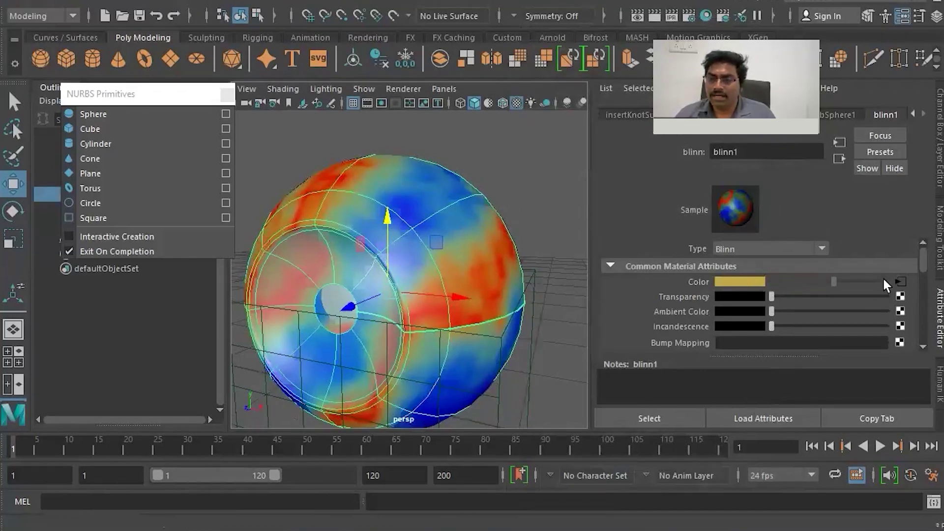
left_click(898, 279)
mouse_move(795, 261)
left_mouse_down()
mouse_move(808, 261)
mouse_move(780, 263)
left_mouse_up()
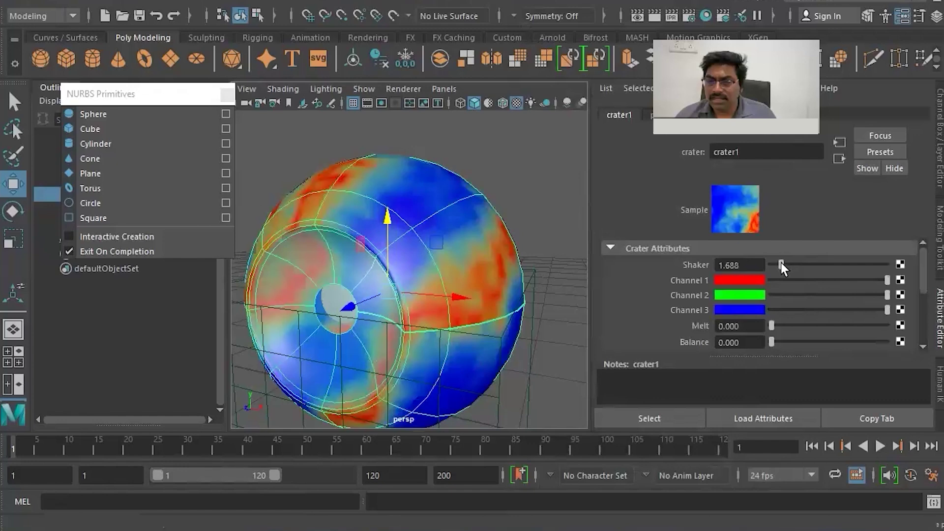
left_click_drag(886, 278, 863, 310)
left_click(523, 181)
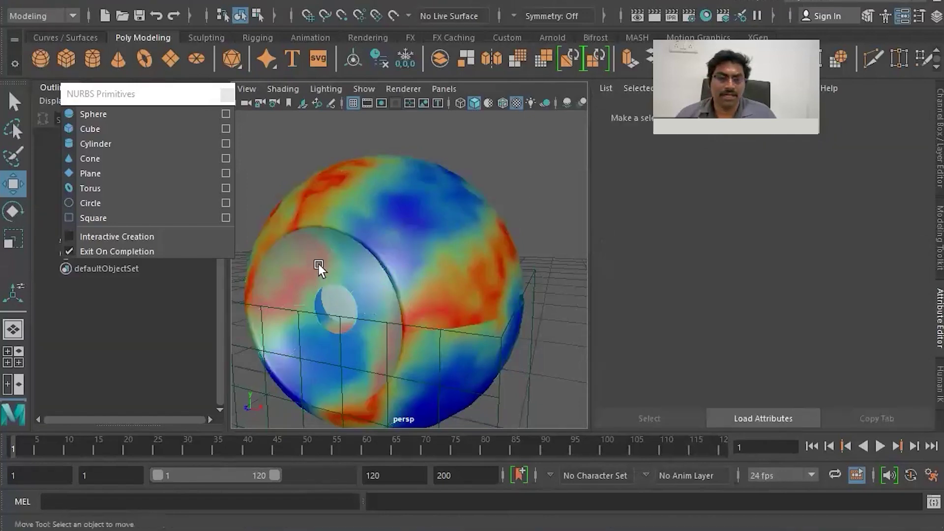
Darken the front cap material's color and reduce its transparency to a middling level
left_click(319, 264)
left_click_drag(831, 279, 793, 282)
left_click_drag(863, 297, 809, 298)
scroll(502, 192, "down", 4)
Break the crater texture's connection to the eyeball material's color and set that color to white
left_click(453, 239)
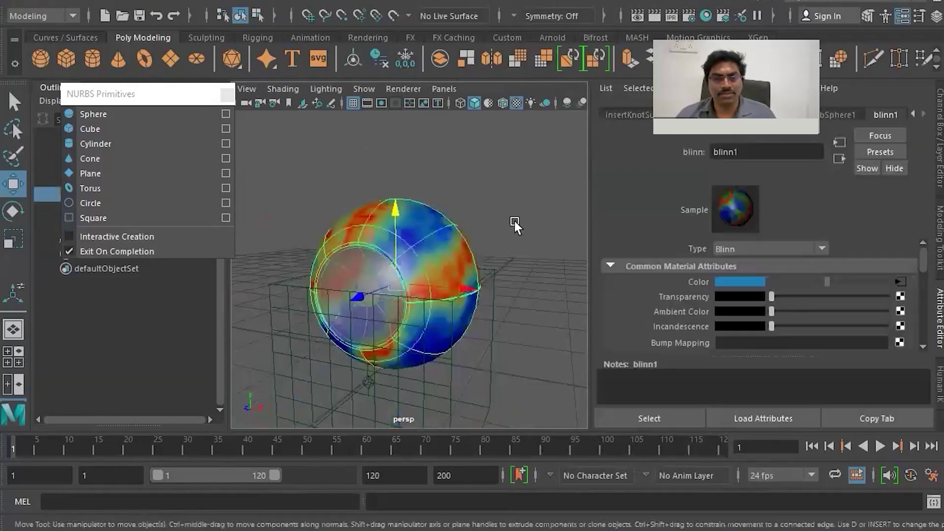
left_click_drag(514, 160, 453, 237, "alt")
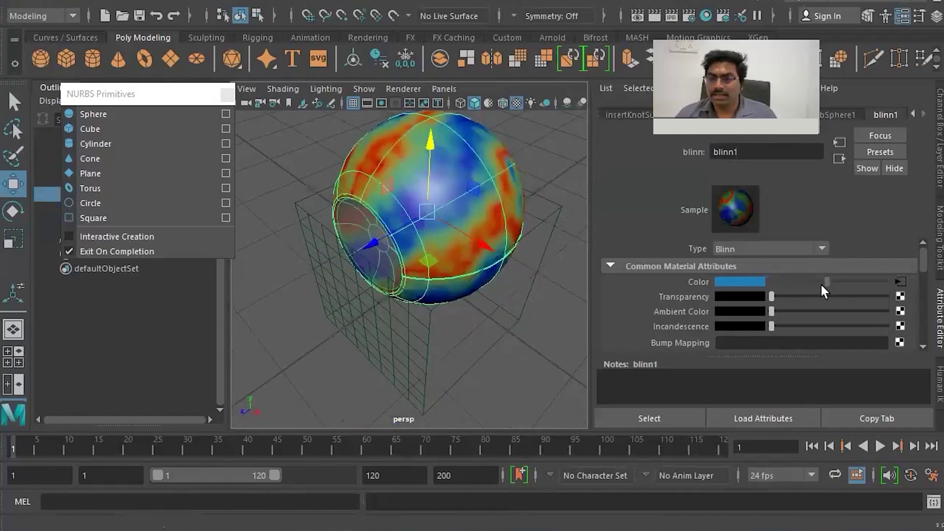
right_click(698, 282)
left_click(731, 320)
scroll(497, 205, "up", 6)
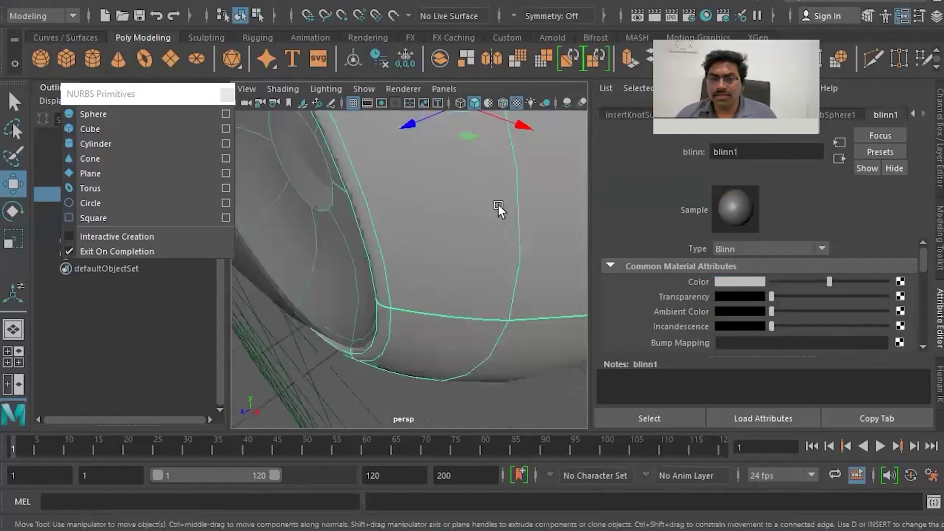
scroll(475, 236, "down", 8)
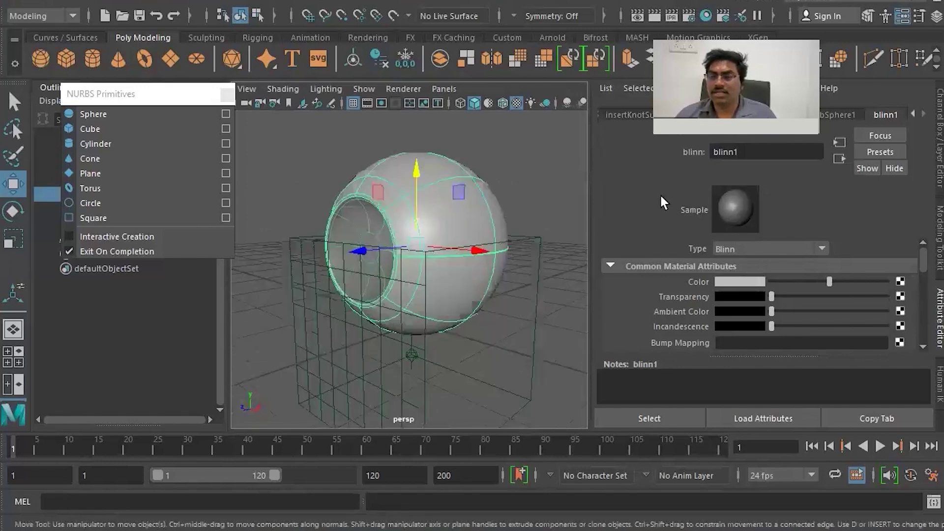
left_click_drag(829, 282, 887, 281)
scroll(523, 261, "up", 3)
scroll(523, 261, "down", 5)
Delete the leftover 3D texture placement box around the eyeball
left_click_drag(400, 297, 503, 320)
left_click(503, 320)
left_click(388, 329)
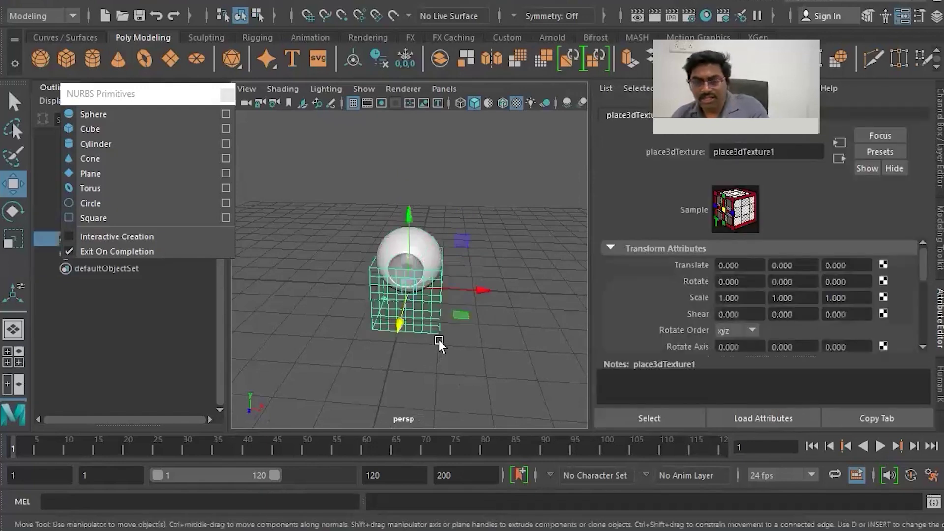
left_click(358, 199)
scroll(359, 199, "up", 3)
scroll(432, 219, "down", 4)
scroll(419, 226, "up", 6)
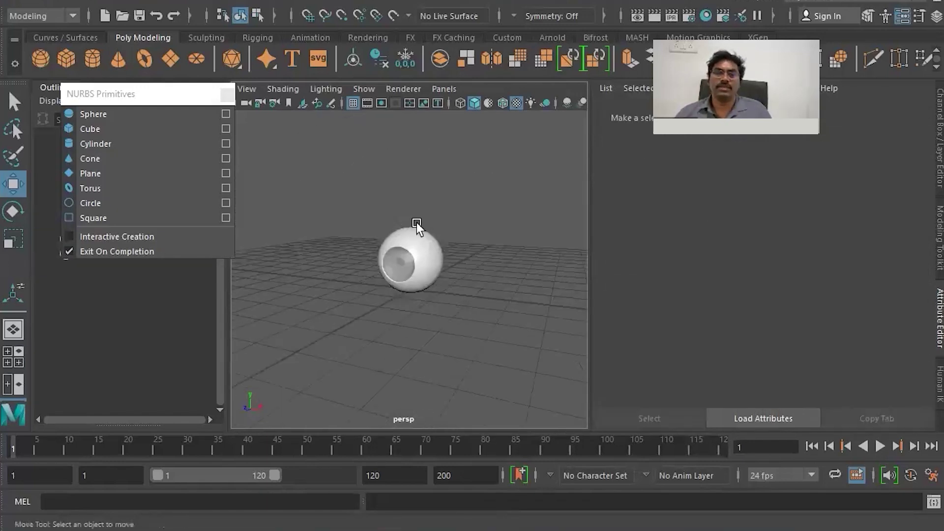
scroll(423, 229, "down", 4)
Close the floating NURBS Primitives menu
left_click_drag(319, 152, 565, 340)
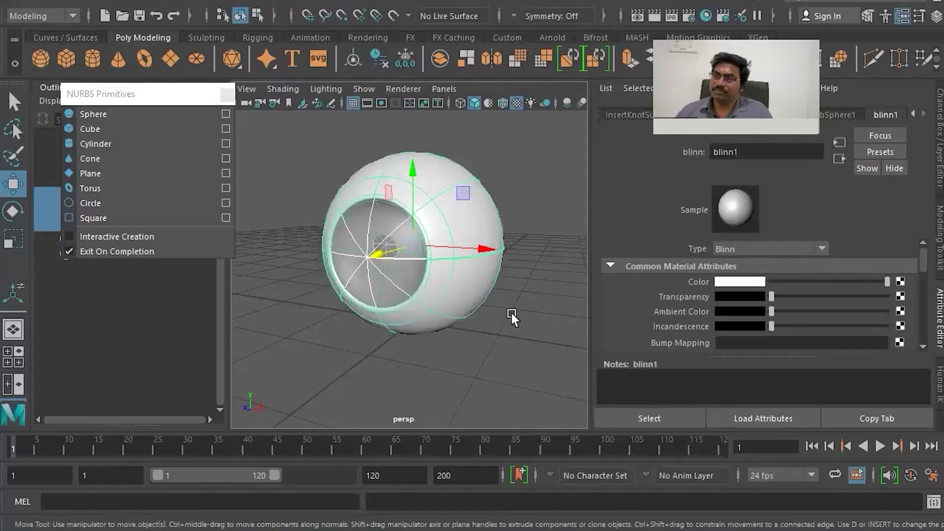
scroll(443, 310, "up", 5)
scroll(433, 245, "down", 3)
left_click_drag(417, 198, 426, 259, "alt")
scroll(425, 259, "up", 2)
scroll(426, 260, "down", 6)
left_click(227, 94)
Convert all three eyeball surfaces from NURBS to polygons, using quads and the Count tessellation method at 712
left_click_drag(388, 200, 393, 198)
left_click_drag(309, 162, 476, 296)
scroll(516, 281, "up", 4)
scroll(509, 283, "down", 4)
scroll(455, 278, "up", 3)
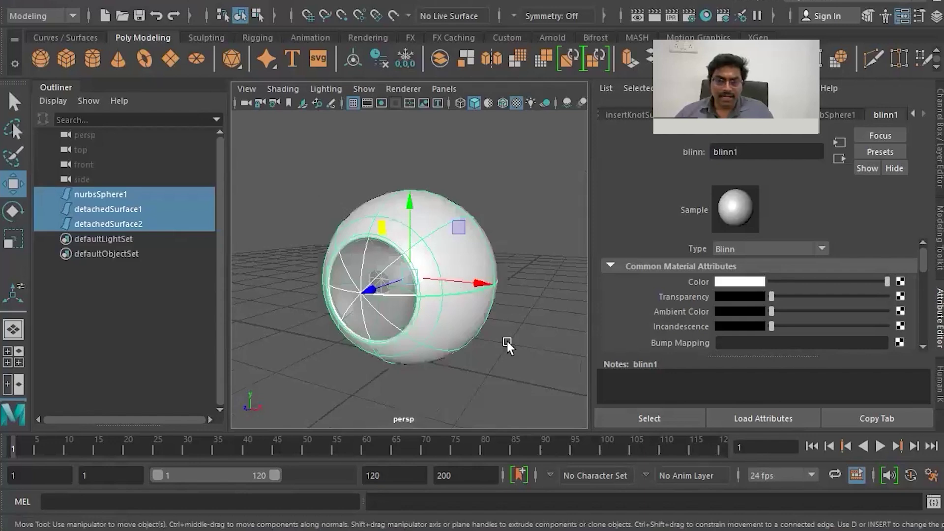
scroll(529, 338, "down", 3)
left_click_drag(488, 318, 402, 259, "alt")
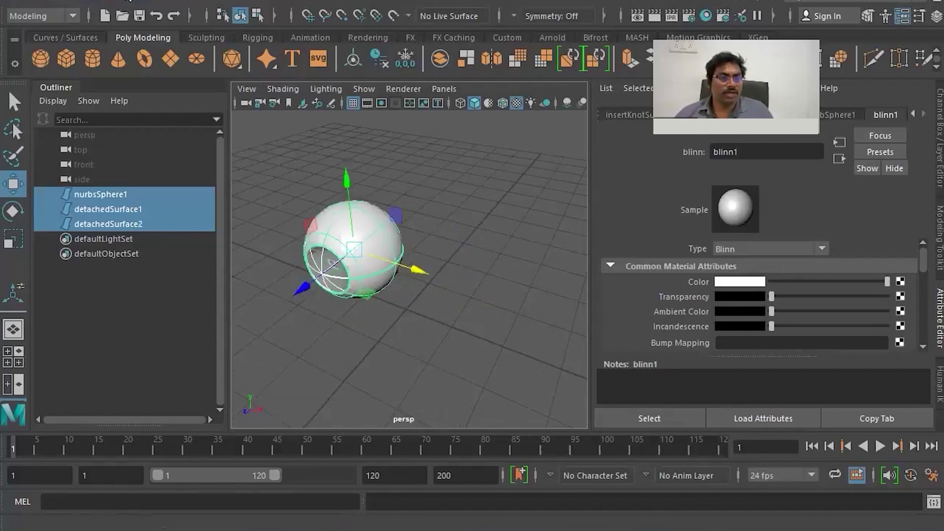
left_click(118, 2)
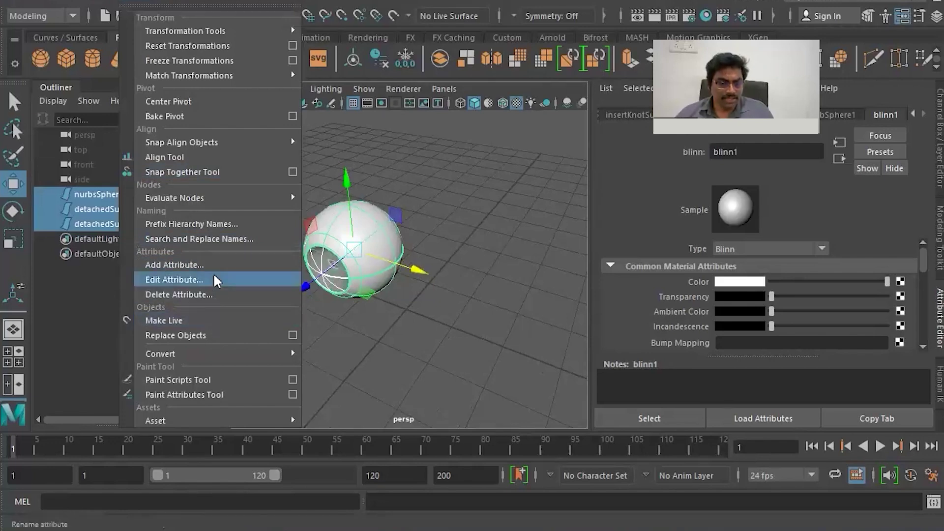
mouse_move(216, 354)
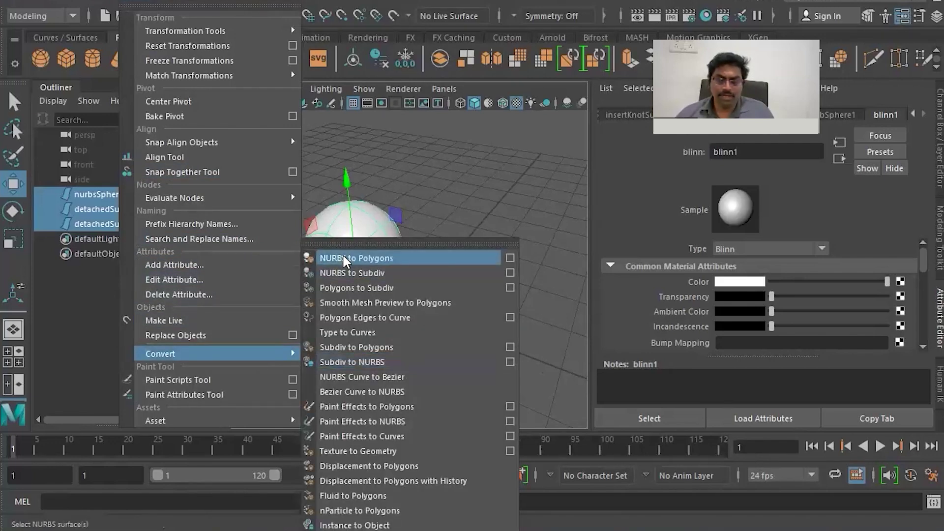
left_click(510, 258)
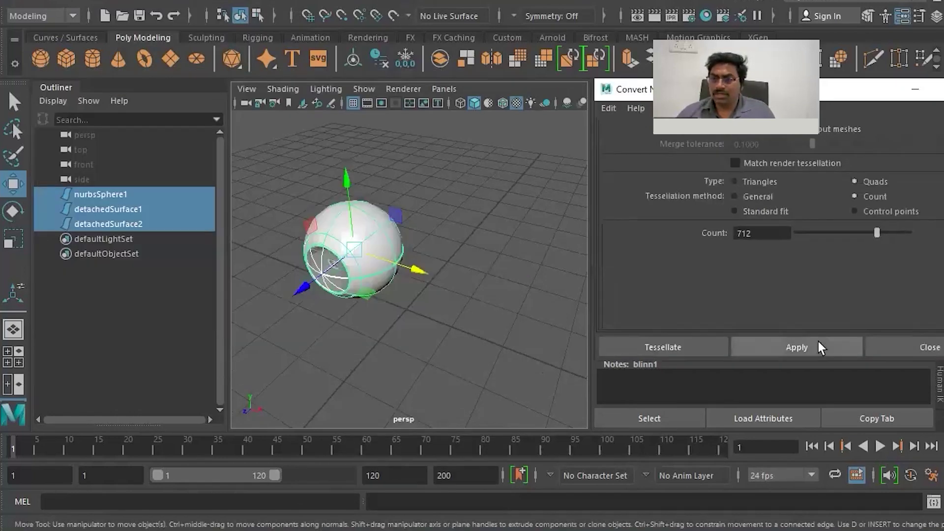
left_click(818, 345)
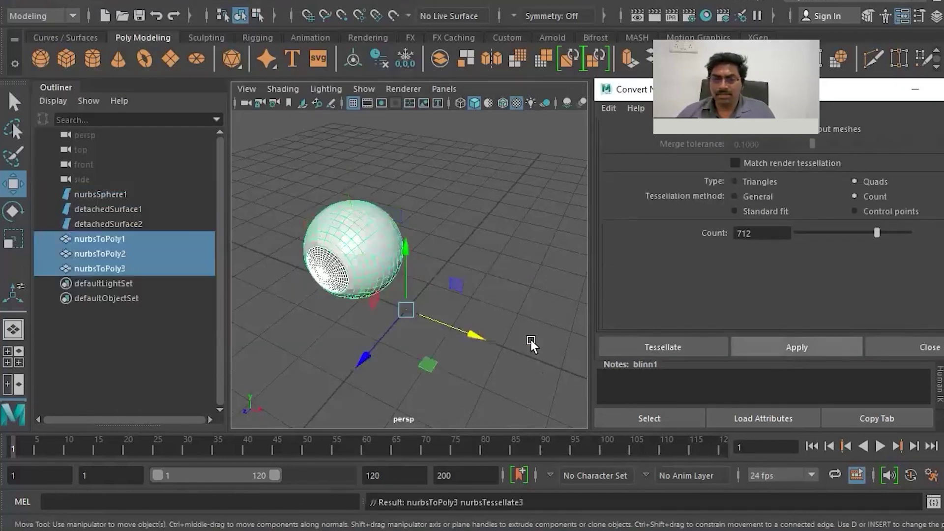
Move the three polygon meshes along X to place them beside the original NURBS eyeball
left_click_drag(480, 330, 654, 363)
left_click(368, 328)
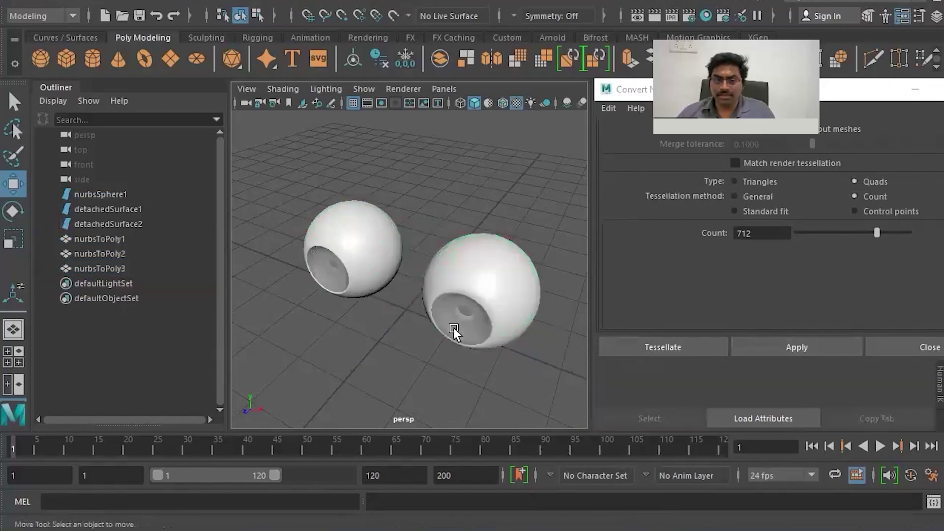
scroll(453, 329, "up", 5)
left_click_drag(339, 277, 311, 208, "alt")
scroll(311, 207, "down", 5)
left_click_drag(340, 270, 344, 291, "alt")
Try pulling the polygon front cap forward out of the eyeball, and undo the move
left_click_drag(419, 192, 542, 254)
left_click(388, 353)
left_click(387, 288)
left_click_drag(476, 355, 412, 365)
key("ctrl+z")
left_click(411, 364)
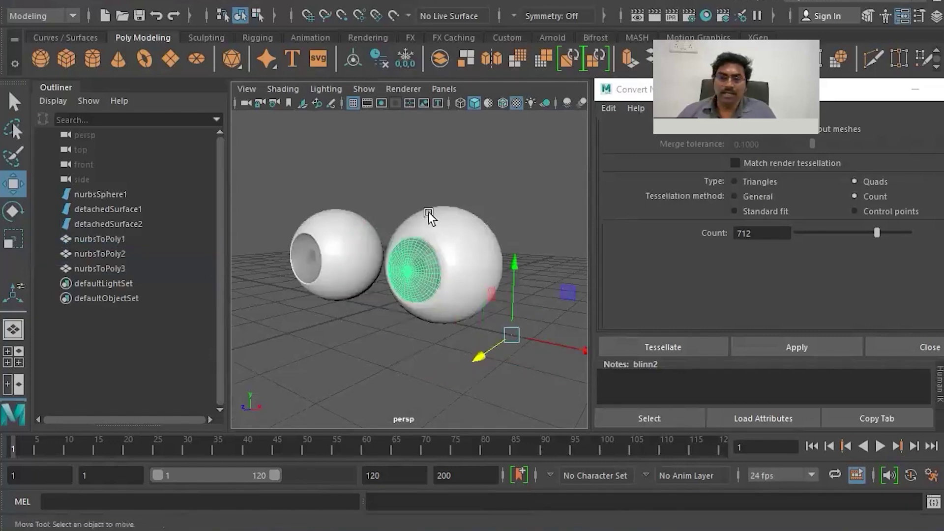
Select the loop of faces encircling the front opening of the polygon eyeball
left_click(414, 253)
key("f")
left_click_drag(473, 245, 451, 257, "alt")
left_click(461, 224)
right_click(453, 232, "shift")
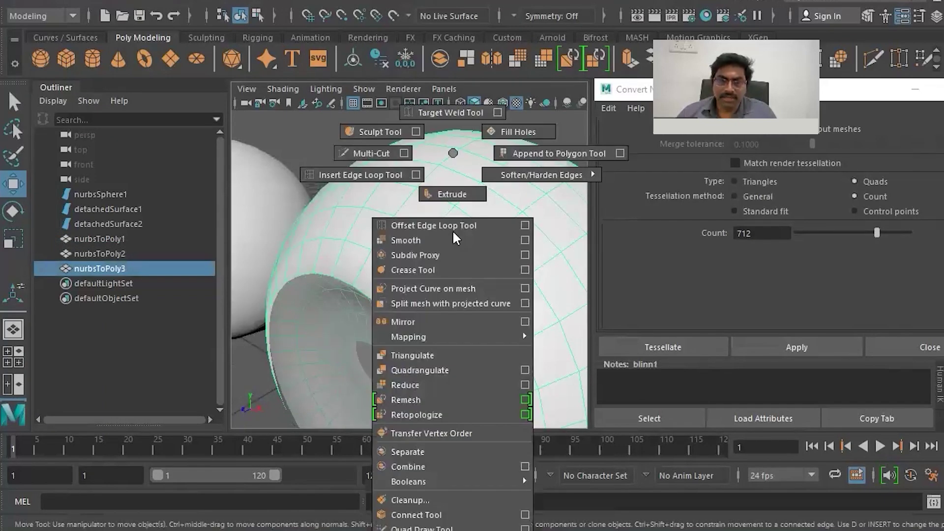
left_click(451, 196)
right_click_drag(440, 138, 440, 179)
left_click(403, 253)
double_click(428, 263, "shift")
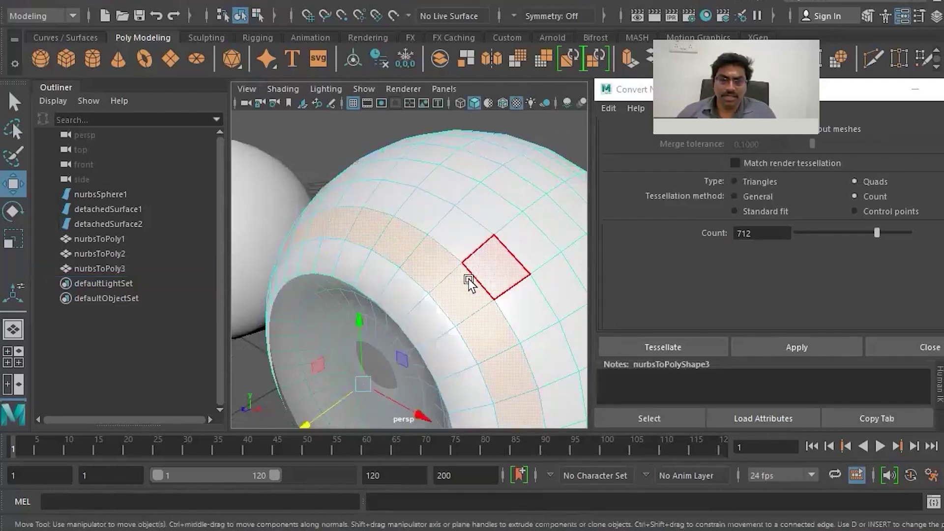
Extrude the selected face loop with a Local Translate Z of about 0.0605
scroll(474, 274, "down", 3)
key("ctrl+e")
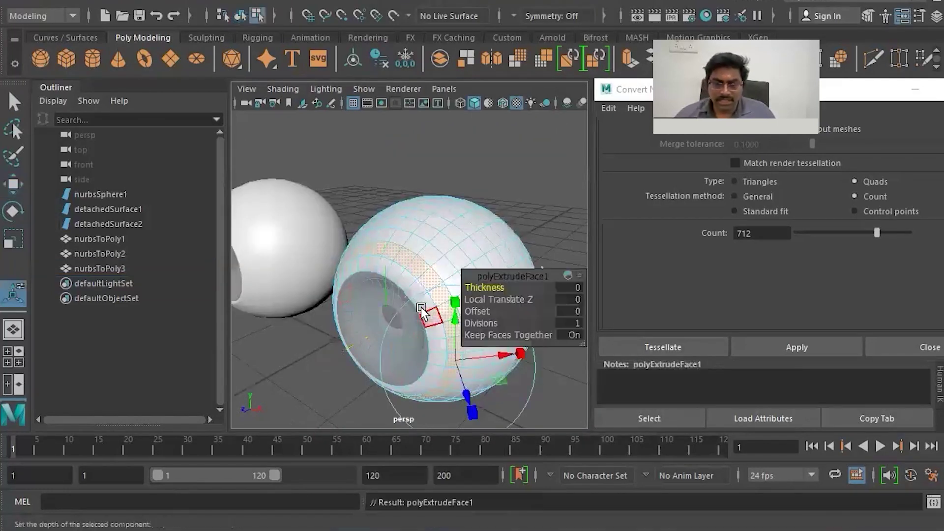
middle_click_drag(402, 281, 365, 248, "alt")
left_click_drag(372, 300, 367, 317)
left_click(418, 385)
left_click_drag(400, 223, 509, 238, "alt")
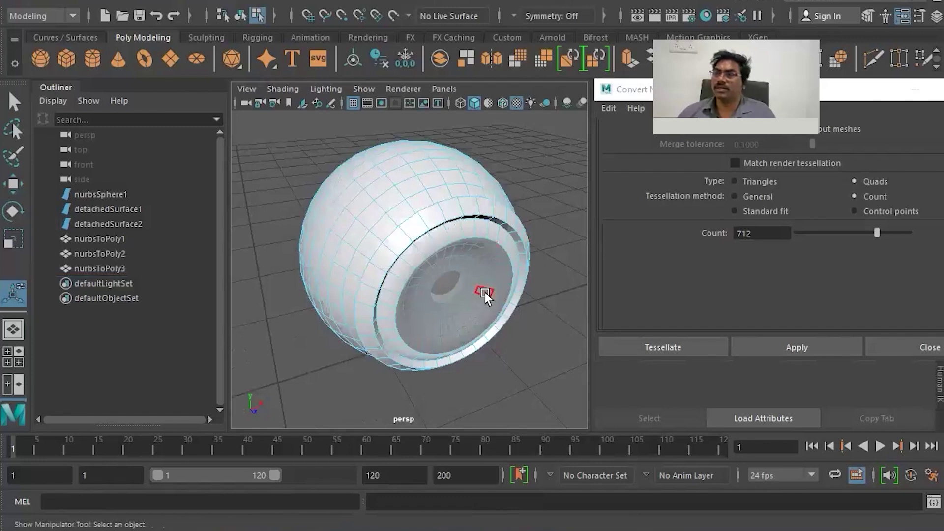
Leave the face extrusion and deselect the polygon eyeball mesh
right_click(421, 139)
left_click(424, 229)
scroll(433, 235, "down", 8)
scroll(450, 251, "up", 6)
left_click_drag(369, 328, 380, 228, "alt")
right_click(380, 228)
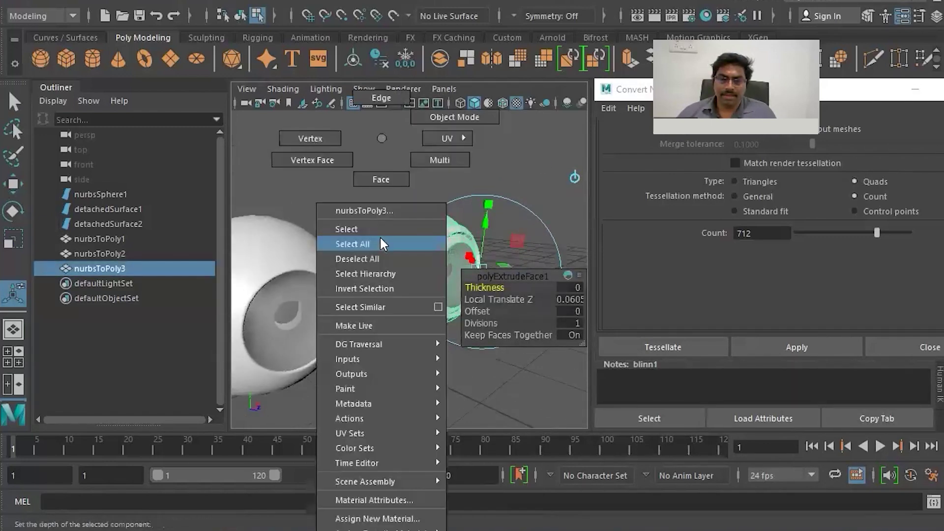
left_click(380, 231)
scroll(375, 241, "down", 5)
left_click(511, 360)
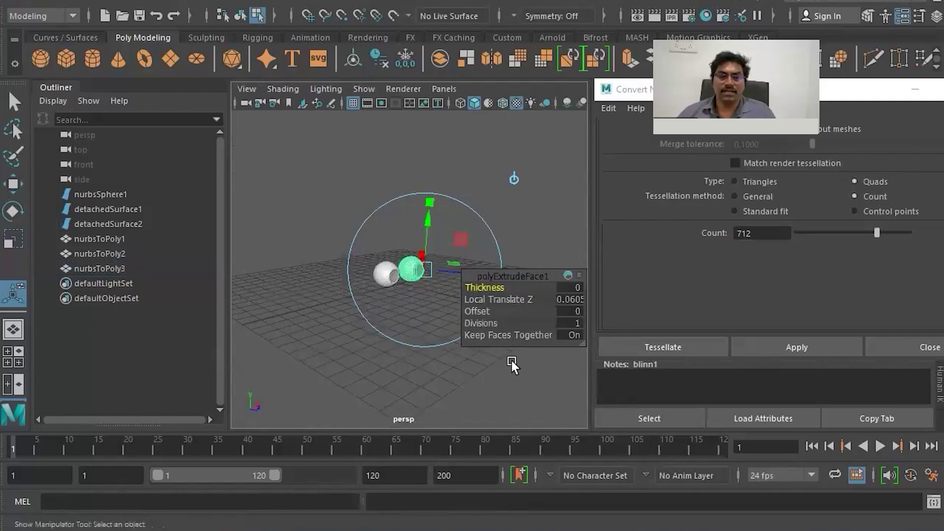
Delete the original NURBS eyeball sphere and its detached front cap surface
scroll(405, 283, "up", 3)
right_click(338, 276)
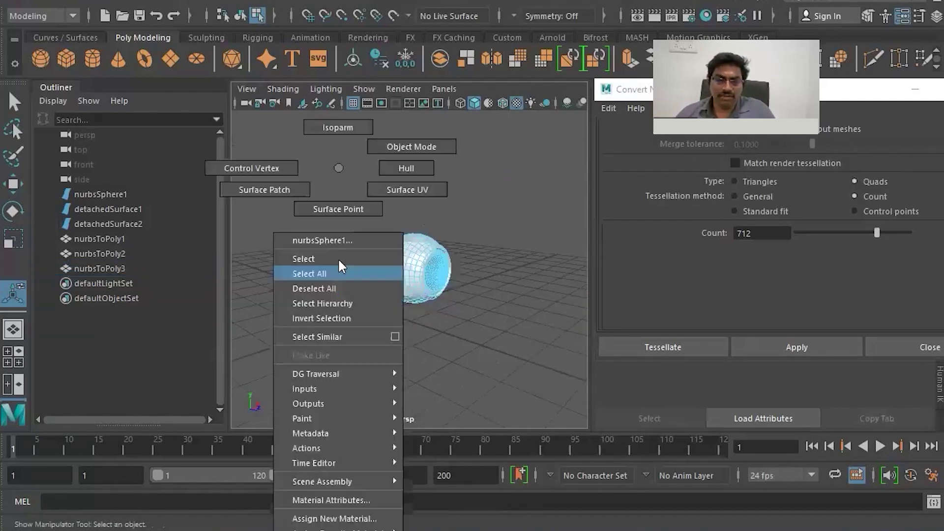
left_click(338, 257)
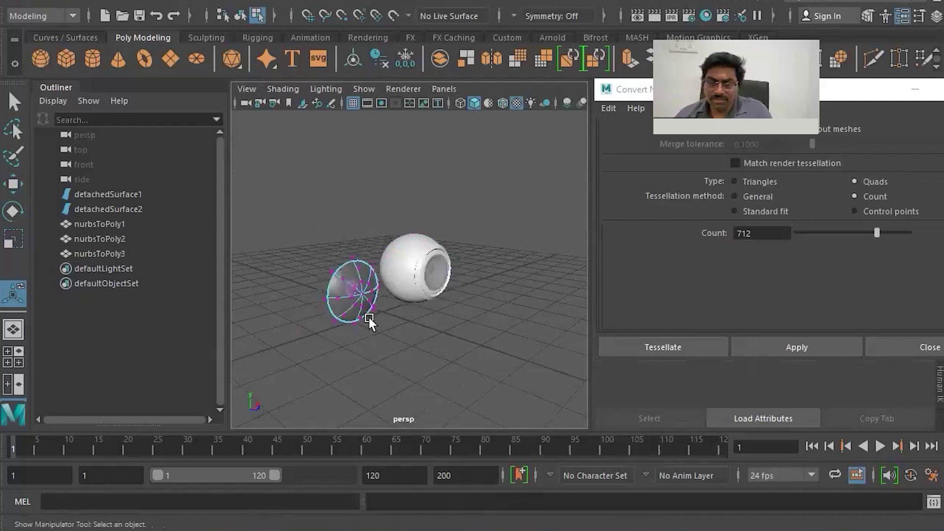
right_click_drag(355, 285, 357, 256)
key("Delete")
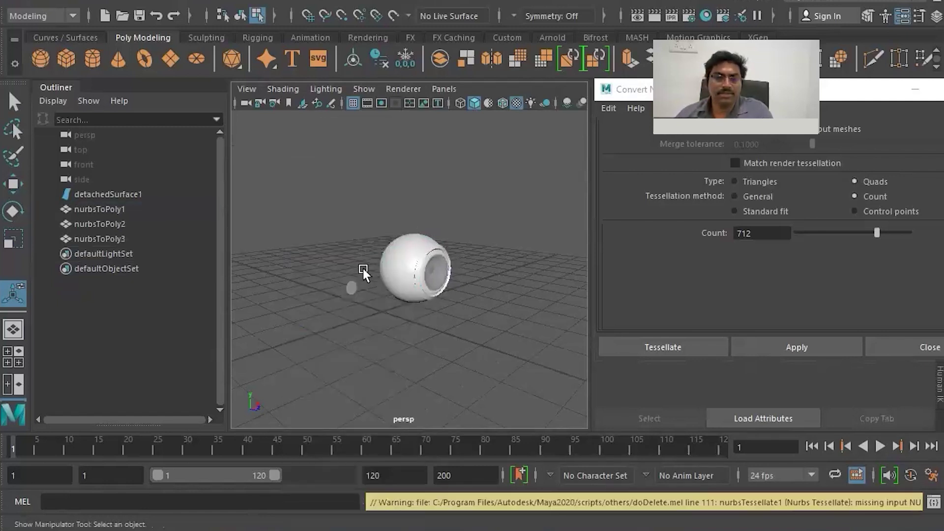
Delete the remaining detachedSurface1 and the three nurbsToPoly meshes to empty the scene
left_click_drag(380, 304, 395, 314)
left_click(113, 194)
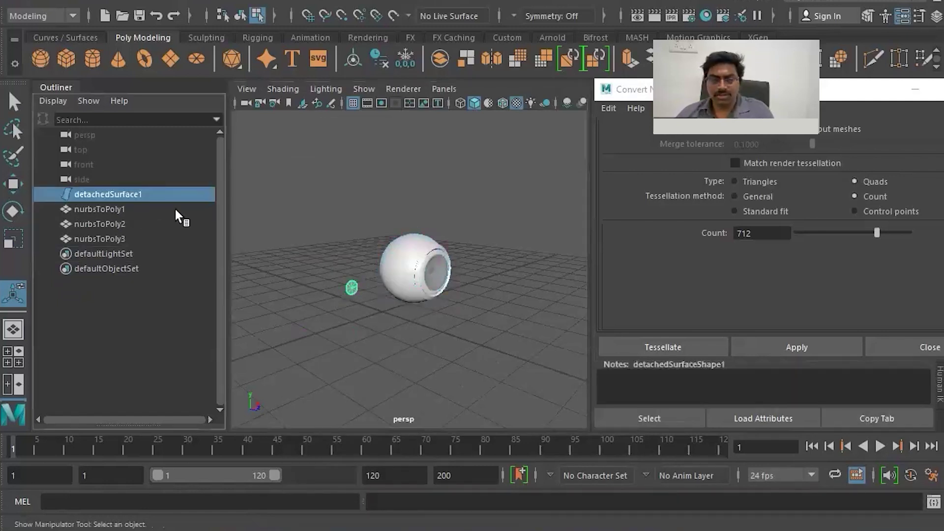
key("Delete")
left_click_drag(146, 194, 147, 218)
key("Delete")
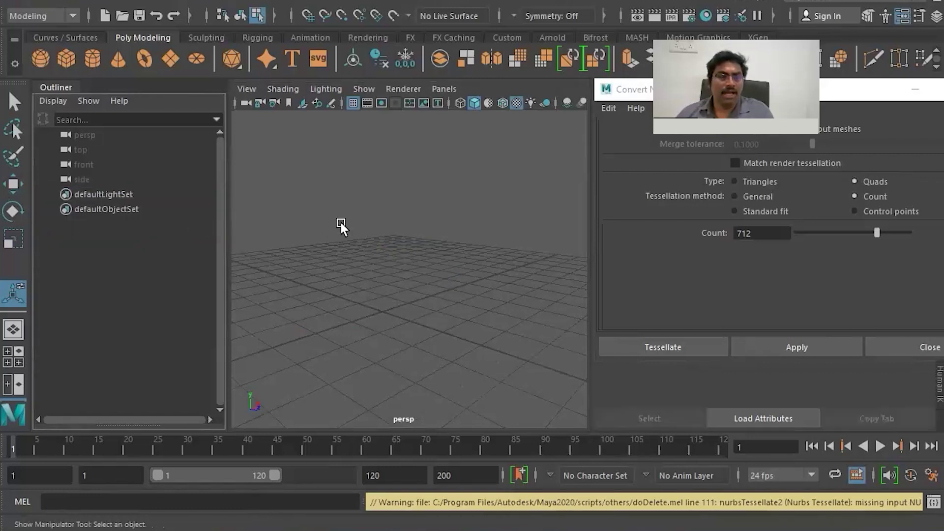
Close the Convert NURBS to Polygons options window
left_click_drag(594, 262, 742, 270)
left_click_drag(861, 94, 595, 313)
left_click(717, 308)
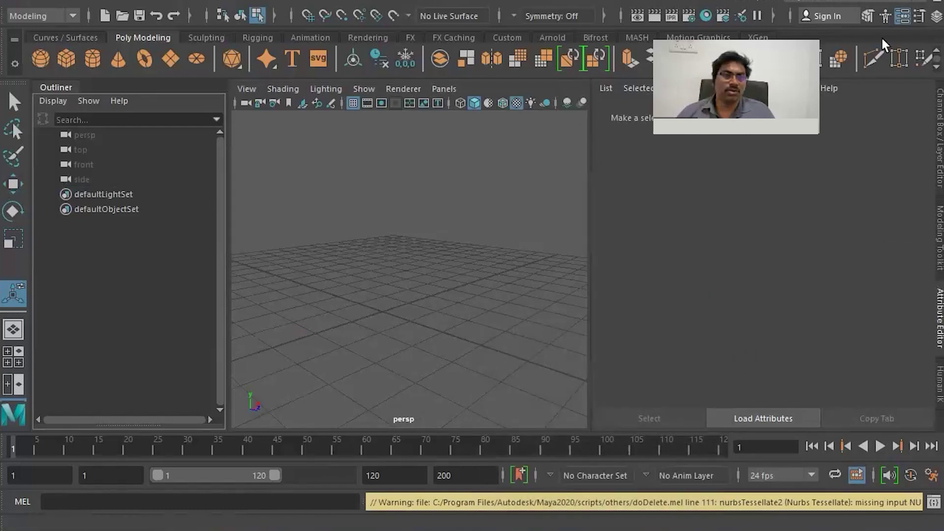
Create a polygon cylinder with default settings at the origin and dismiss the floating Polygon Primitives list
left_click(65, 1)
mouse_move(125, 45)
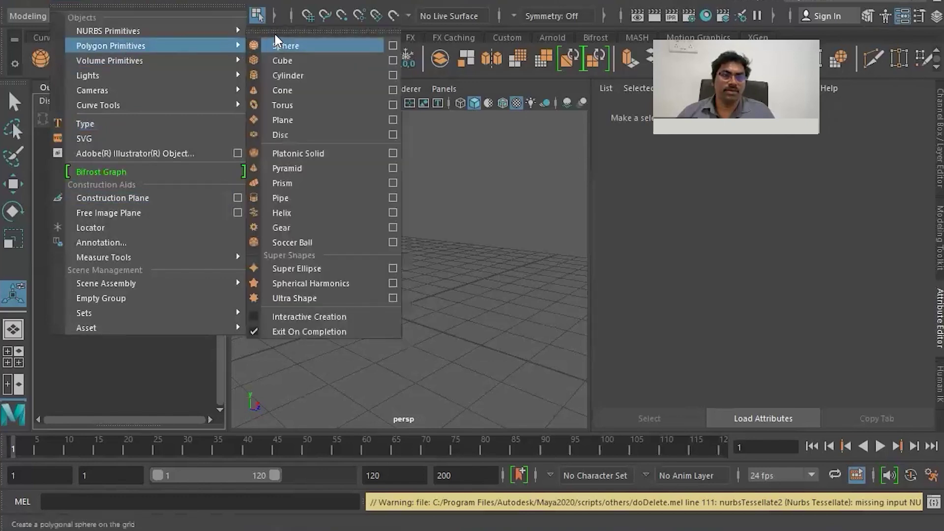
left_click(274, 30)
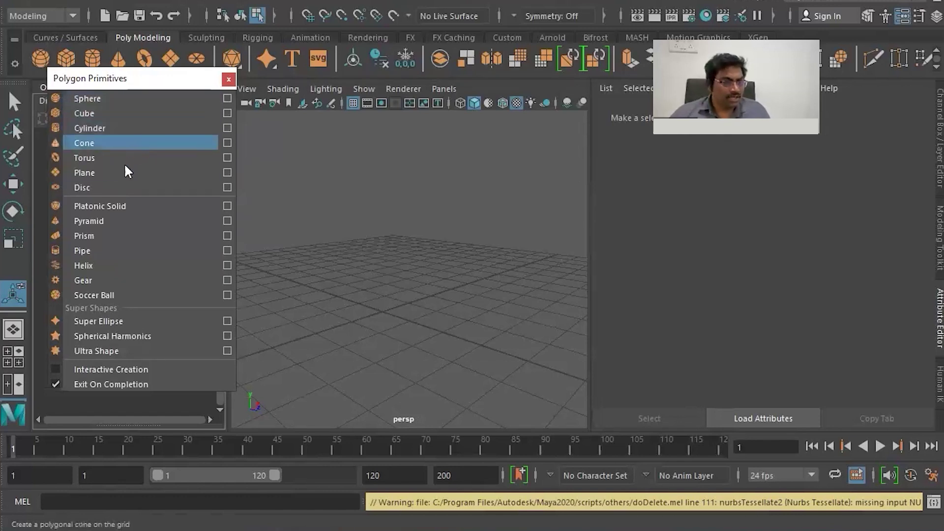
left_click(131, 129)
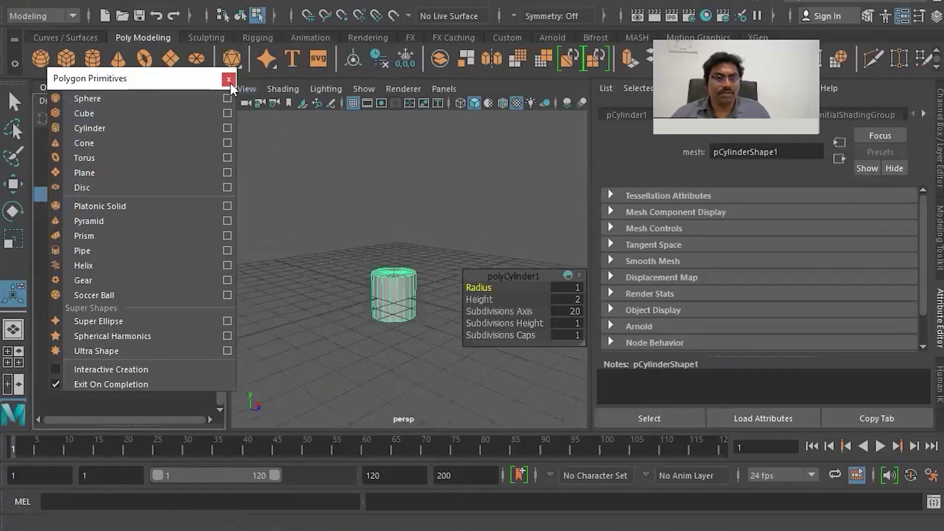
left_click(228, 79)
Select the triangular cap faces of the cylinder in the top view, working in face mode
scroll(396, 227, "up", 4)
left_click_drag(417, 223, 428, 249, "alt")
right_click(386, 224)
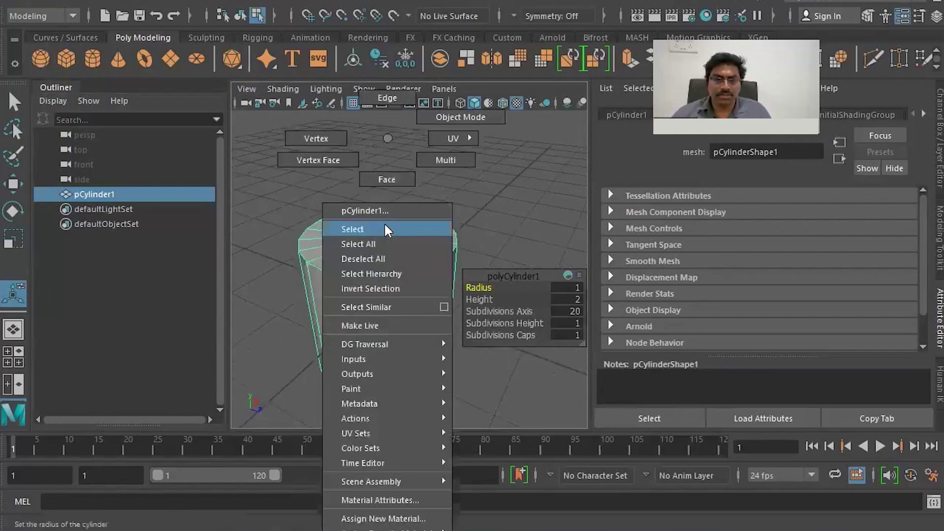
left_click(261, 196)
key("space")
key("space")
middle_click_drag(460, 309, 483, 405, "alt")
scroll(447, 245, "down", 5)
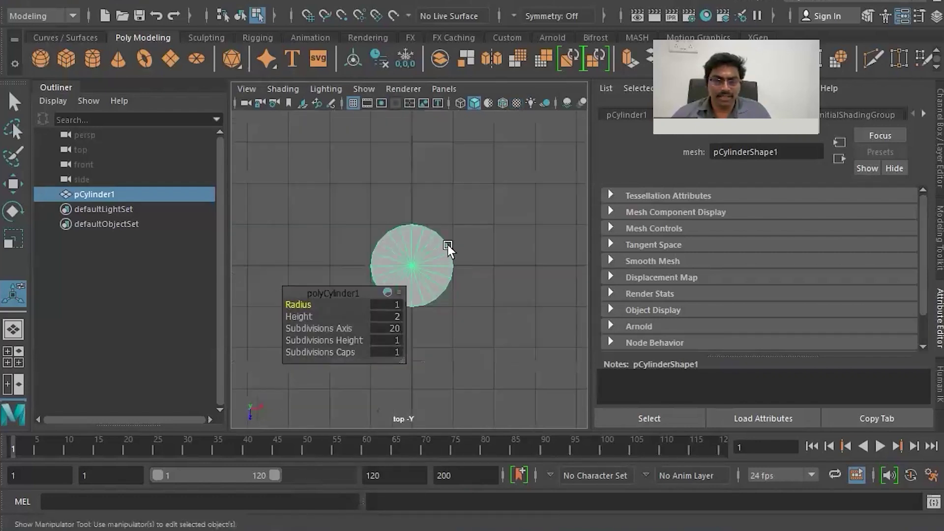
scroll(447, 246, "up", 3)
left_click_drag(447, 246, 425, 255, "alt")
left_click_drag(347, 290, 338, 289)
scroll(415, 235, "up", 4)
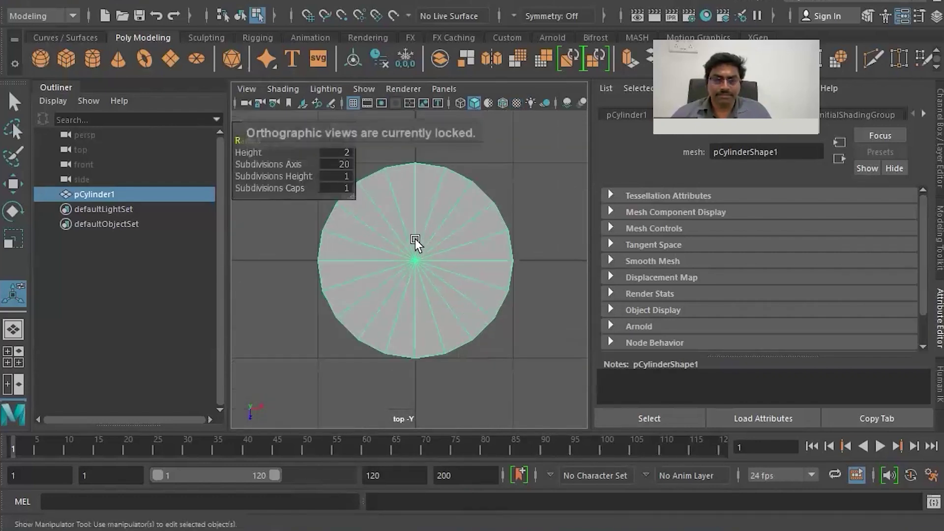
right_click(452, 203)
left_click_drag(377, 226, 445, 284)
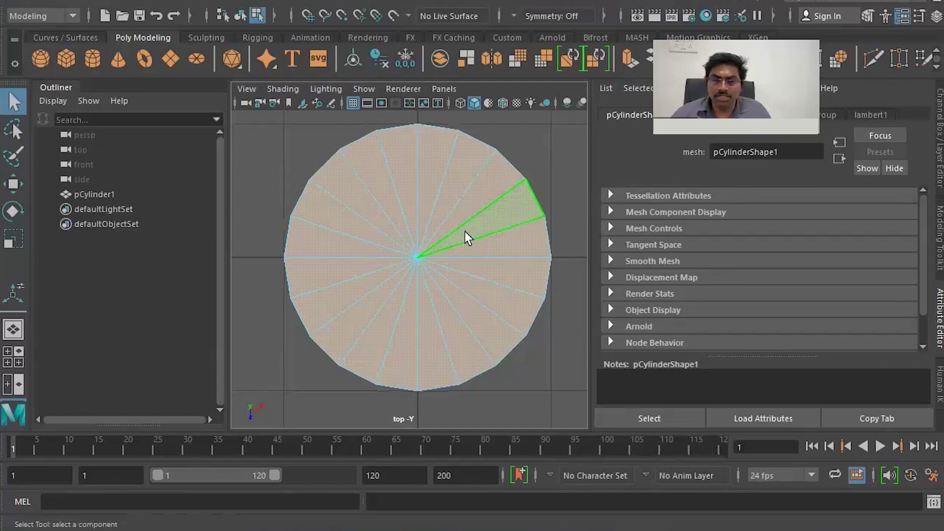
Clear the face selection and examine the cylinder's triangular cap faces and side faces in the perspective view
scroll(464, 231, "down", 5)
scroll(406, 237, "up", 4)
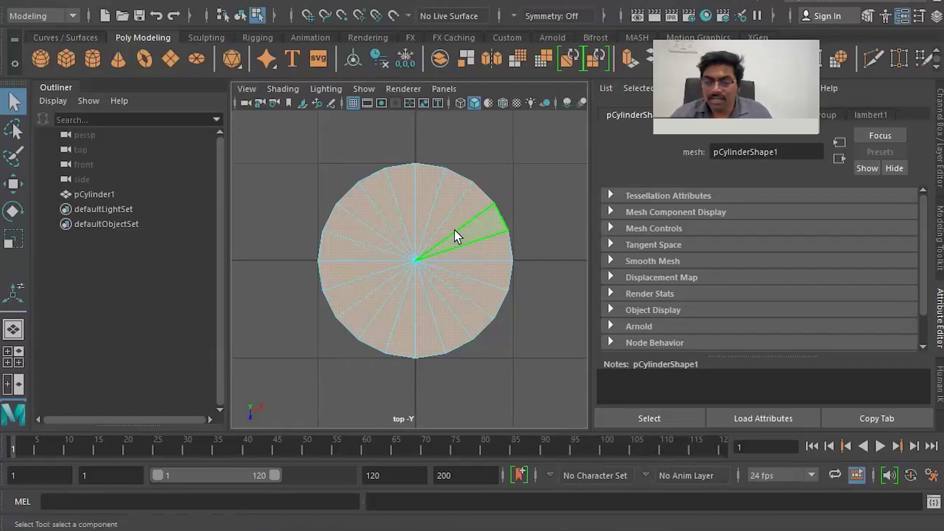
left_click(532, 181)
scroll(434, 241, "up", 4)
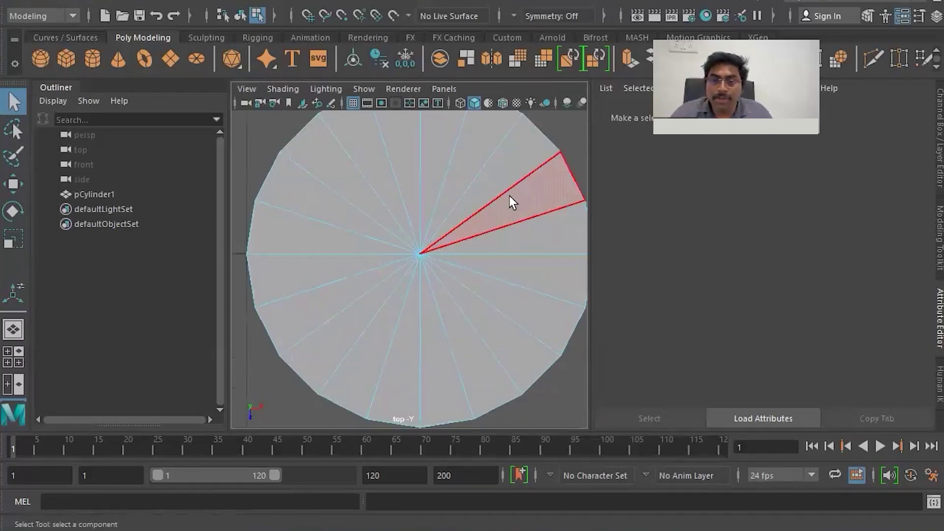
key("space")
key("space")
scroll(414, 249, "up", 6)
scroll(403, 250, "down", 5)
scroll(399, 251, "up", 3)
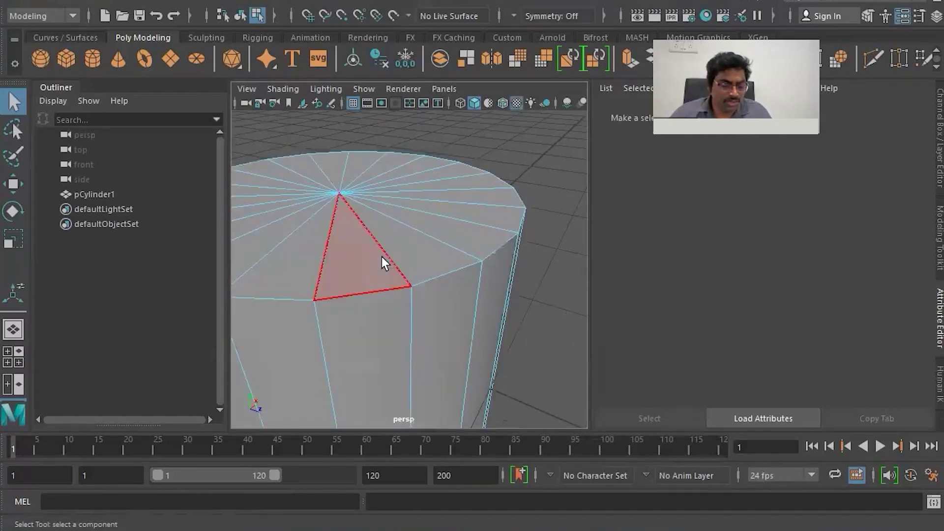
left_click_drag(408, 256, 356, 288, "alt")
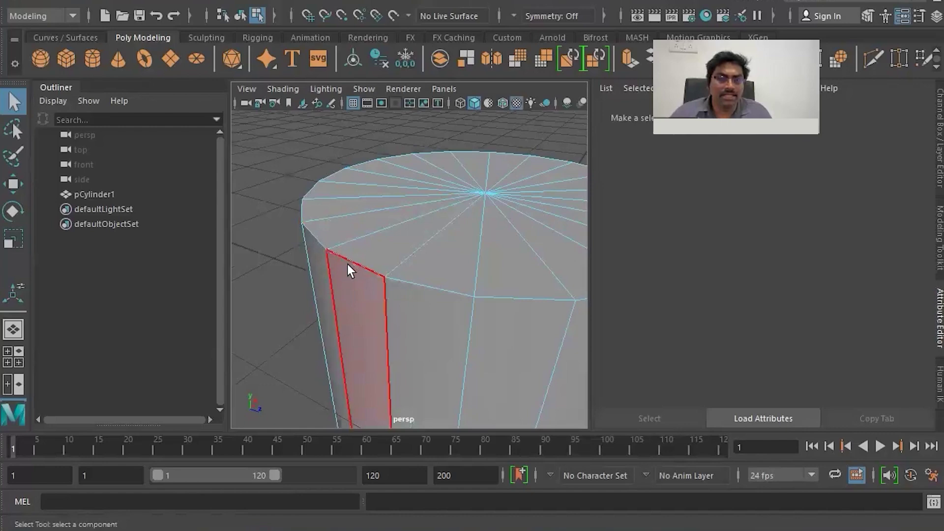
scroll(320, 246, "down", 6)
scroll(344, 256, "up", 6)
middle_click_drag(413, 305, 371, 277, "alt")
scroll(385, 281, "down", 6)
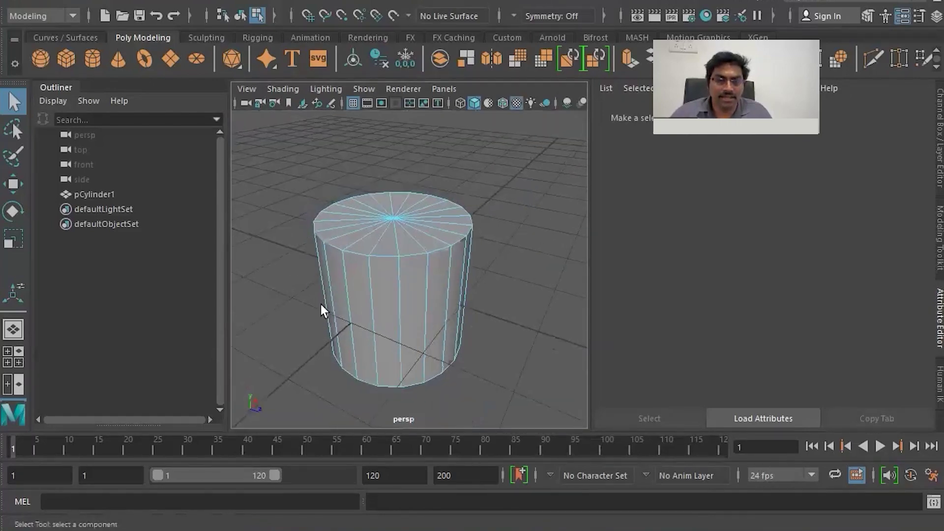
Try inserting multiple edge loops around the cylinder's side in edge mode, and undo them
right_click_drag(394, 258, 391, 228)
right_click_drag(367, 270, 301, 175, "shift")
left_click(370, 282)
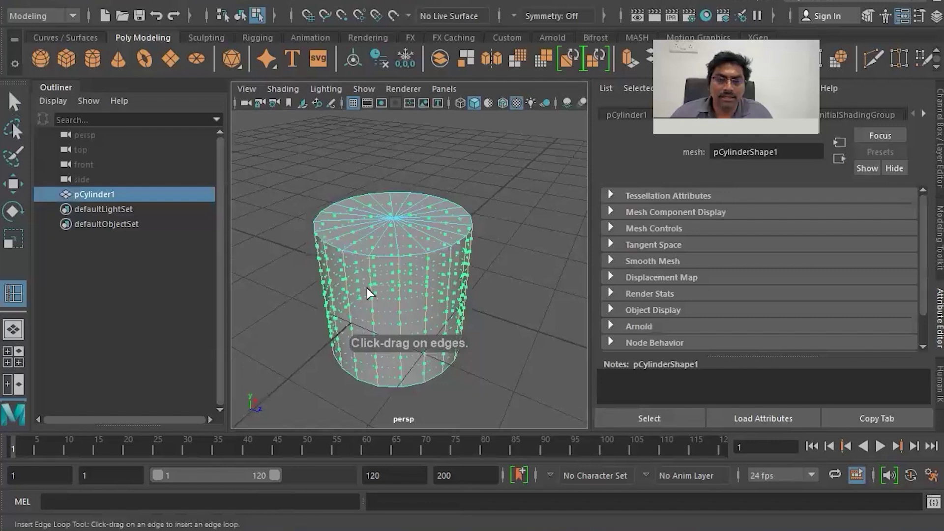
key("ctrl+z")
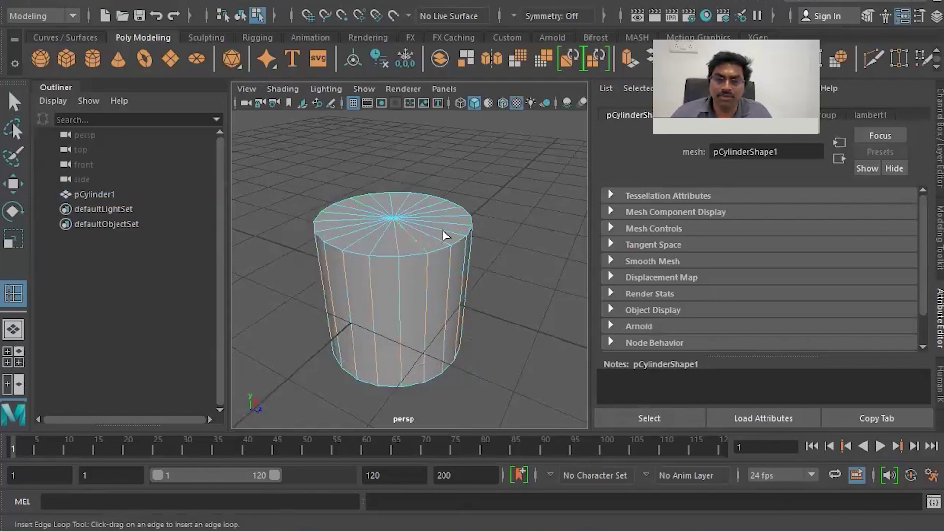
key("ctrl+z")
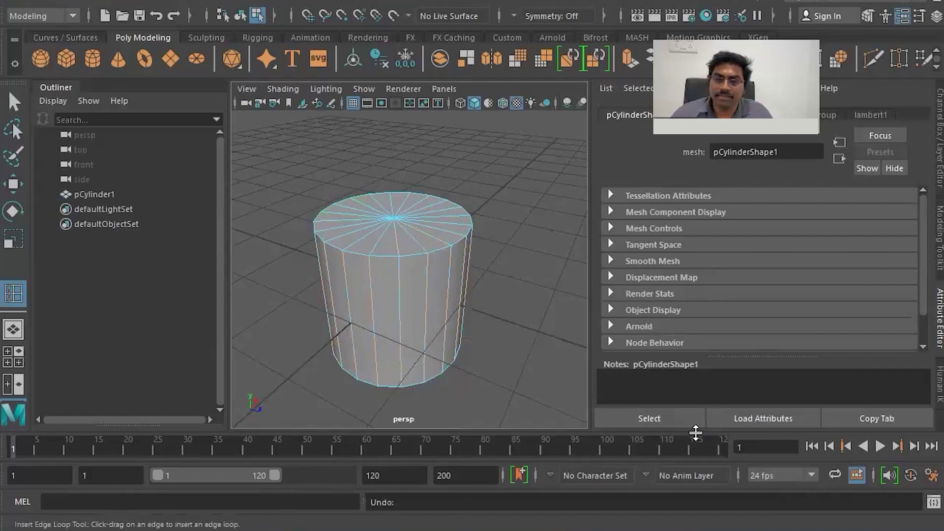
key("ctrl+z")
key("w")
Delete the cylinder's triangular cap faces by selecting them around the centre in the top view
scroll(429, 300, "up", 10)
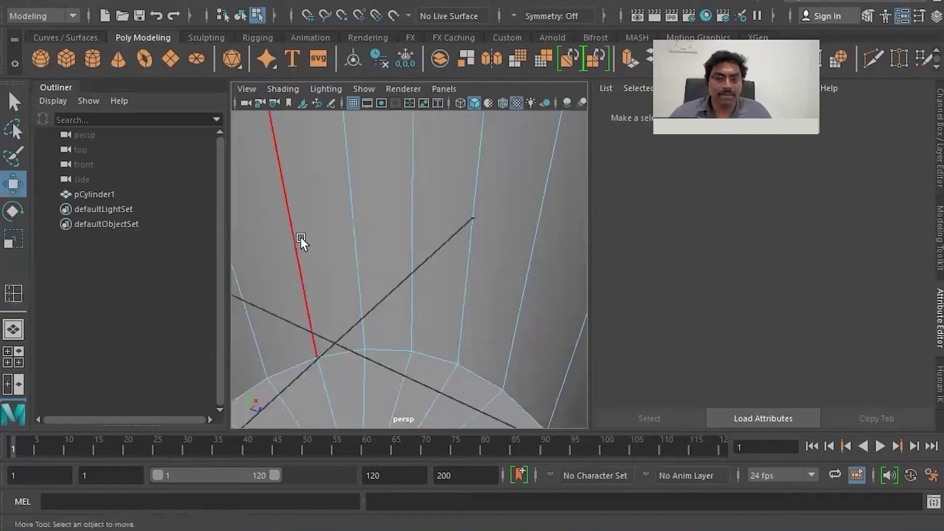
key("space")
key("space")
scroll(372, 268, "down", 8)
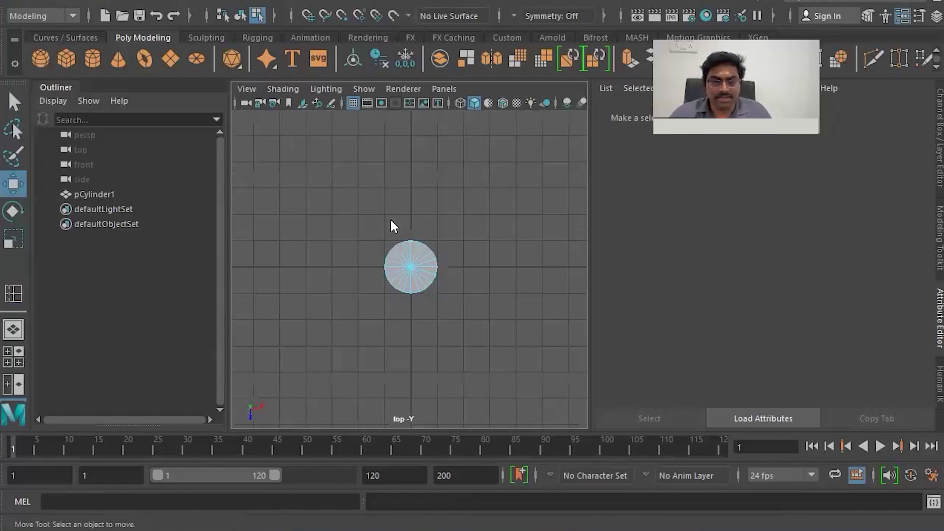
mouse_move(391, 219)
right_mouse_down()
mouse_move(393, 187)
mouse_move(394, 204)
right_mouse_up()
scroll(406, 266, "up", 4)
left_click_drag(381, 214, 438, 265)
key("Delete")
Switch the open cylinder to object mode and move it up in the front view until its base rests on the ground line
scroll(444, 261, "down", 8)
key("space")
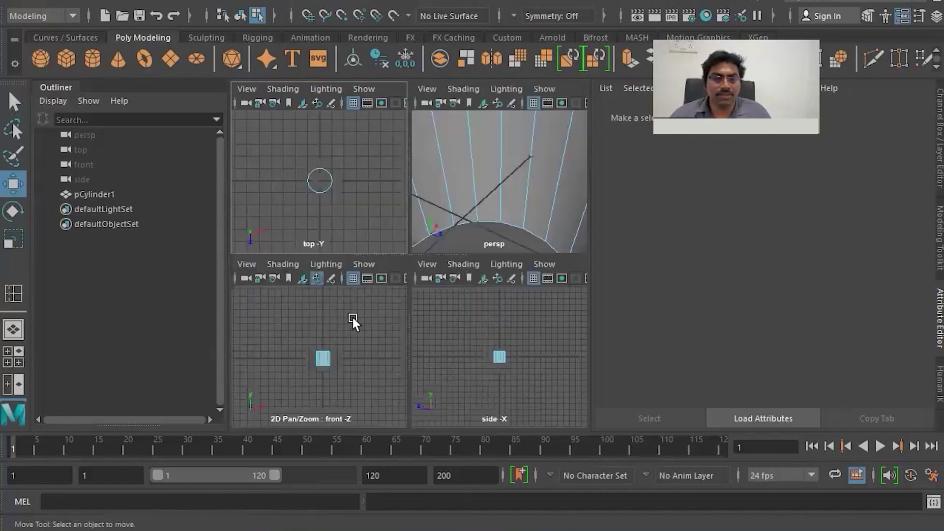
key("space")
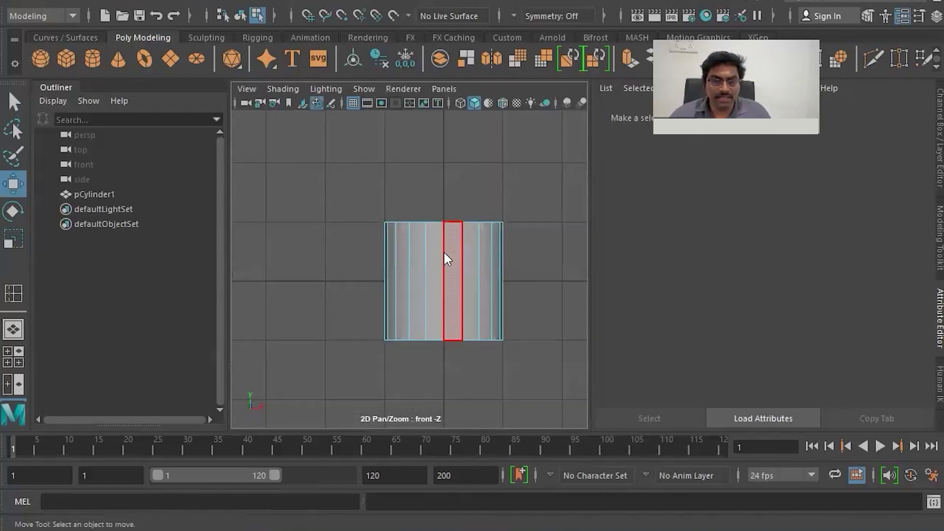
right_click_drag(443, 234, 439, 222)
left_click_drag(444, 215, 443, 151)
middle_click_drag(451, 234, 411, 309, "alt")
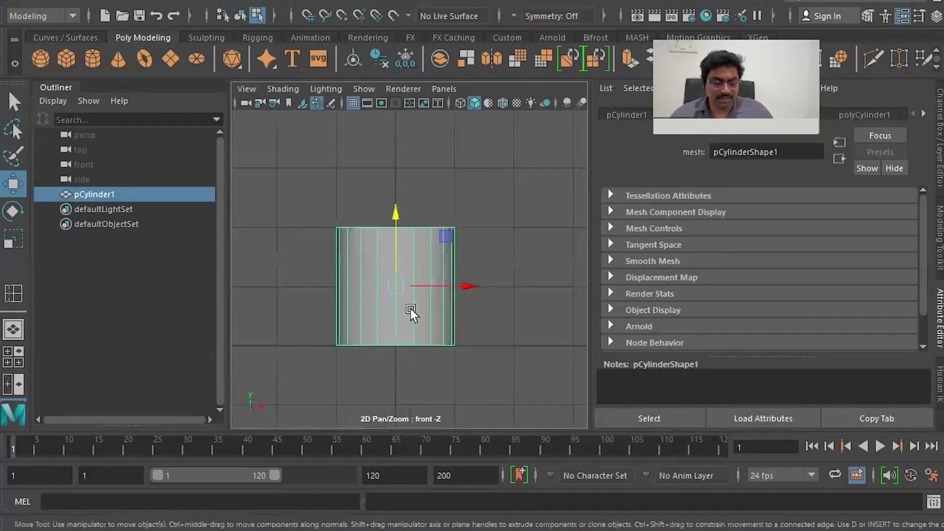
Scale the cylinder uniformly by about 4.581
key("r")
scroll(411, 308, "down", 5)
left_click_drag(406, 275, 515, 318)
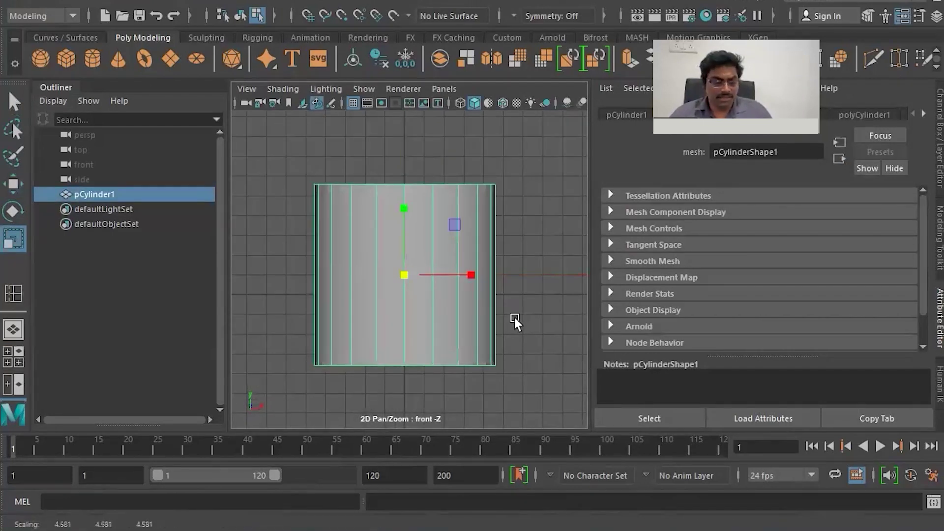
Move the enlarged cylinder up along Y by about 4.575 cm in the front view
key("w")
left_click_drag(403, 220, 405, 148)
scroll(424, 237, "down", 5)
middle_click_drag(435, 278, 451, 330, "alt")
scroll(448, 325, "up", 5)
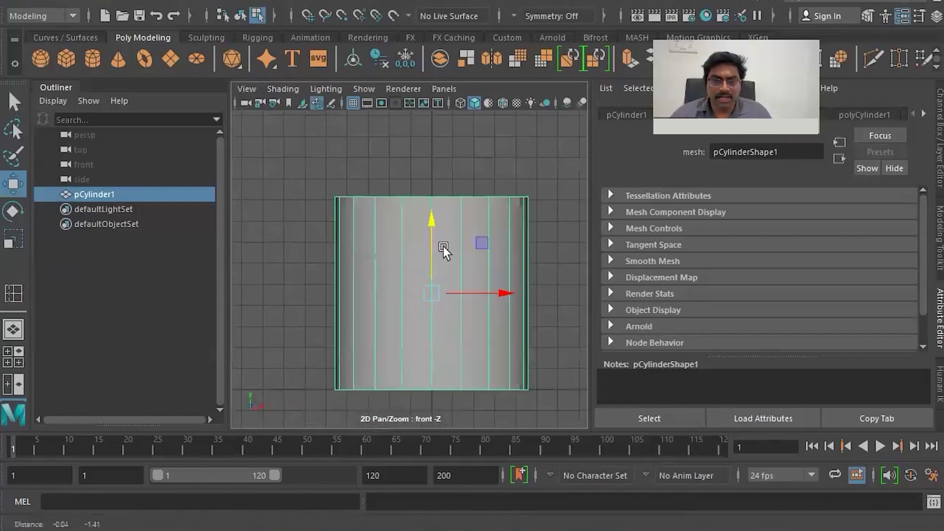
middle_click_drag(444, 246, 443, 231, "alt")
mouse_move(428, 258)
left_mouse_down()
mouse_move(430, 220)
mouse_move(430, 255)
left_mouse_up()
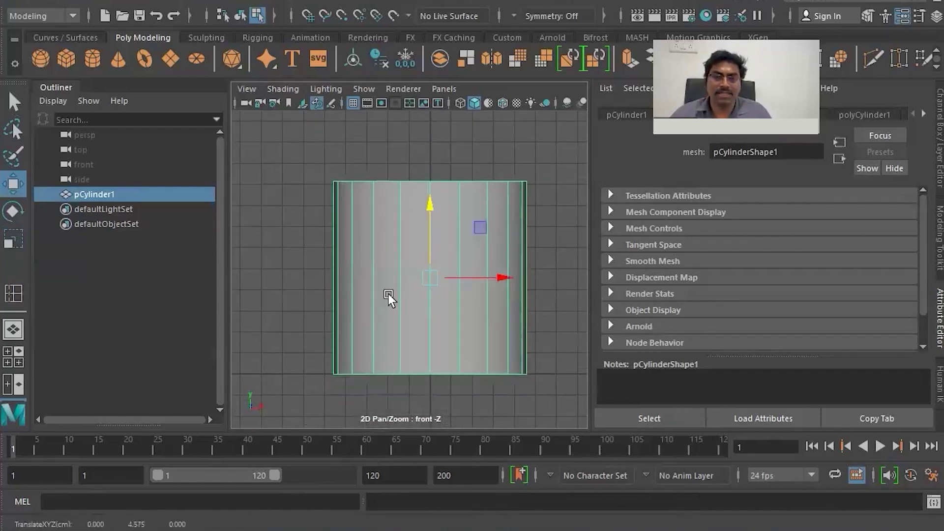
Try inserting 10 evenly spaced edge loops on the scaled cylinder in the front view, and undo them
right_click(388, 302, "shift")
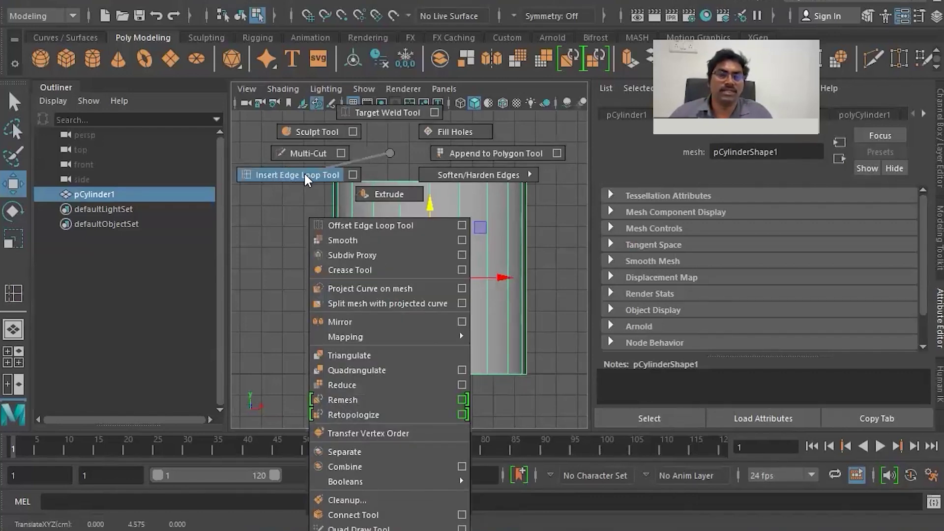
left_click(350, 165)
left_click(400, 253)
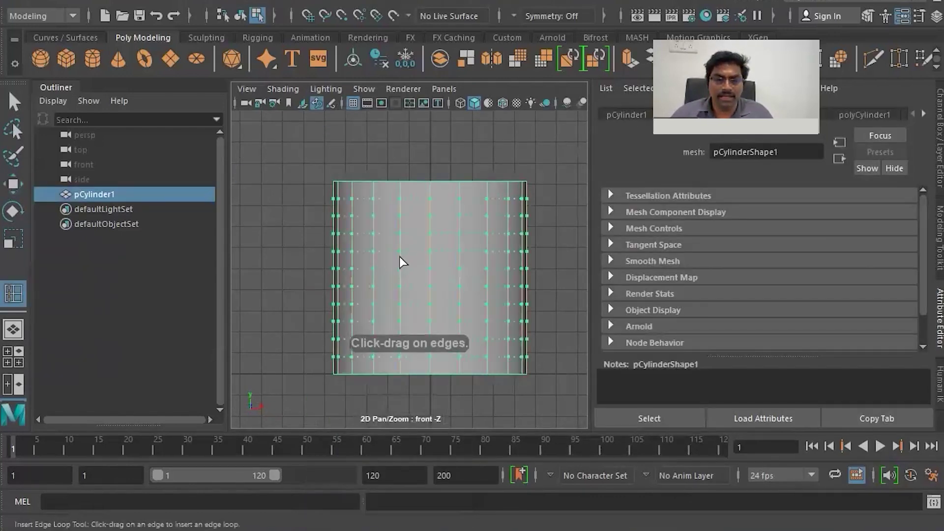
key("ctrl+z")
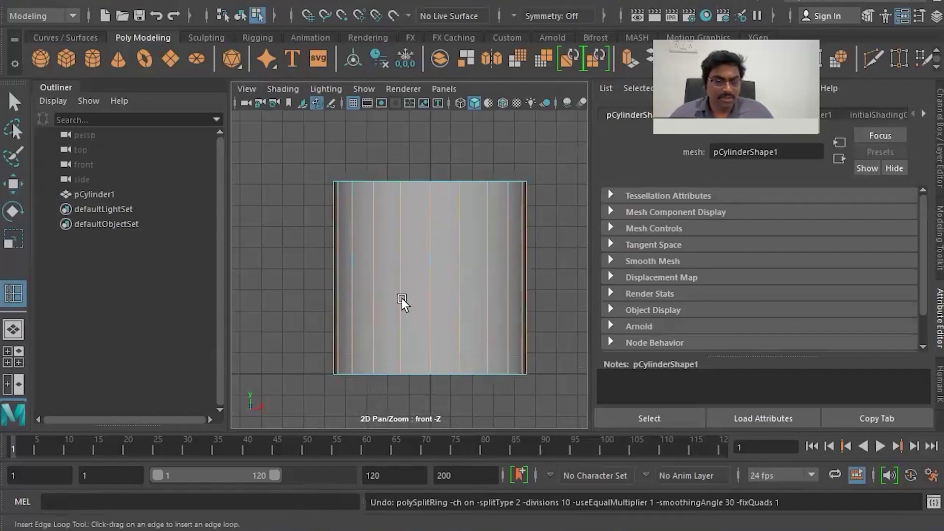
key("w")
Set the Insert Edge Loop Tool to multiple edge loops with 6 loops and insert them evenly along the cylinder's height
right_click(389, 301)
right_click_drag(391, 265, 337, 175)
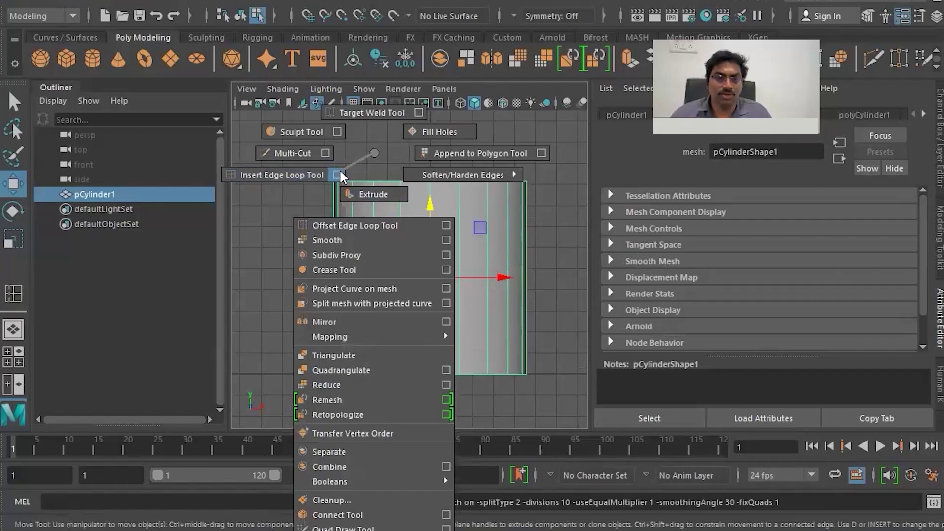
right_click_drag(336, 175, 336, 175, "shift")
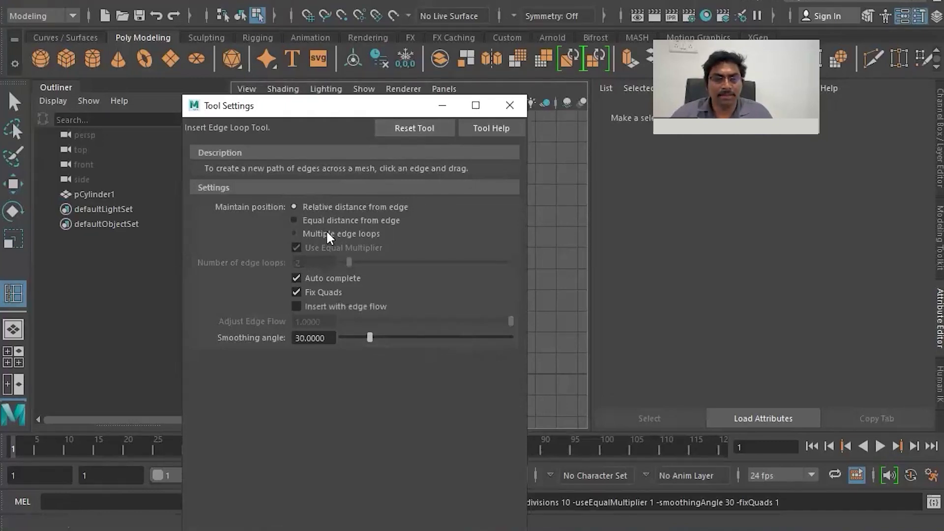
left_click(344, 234)
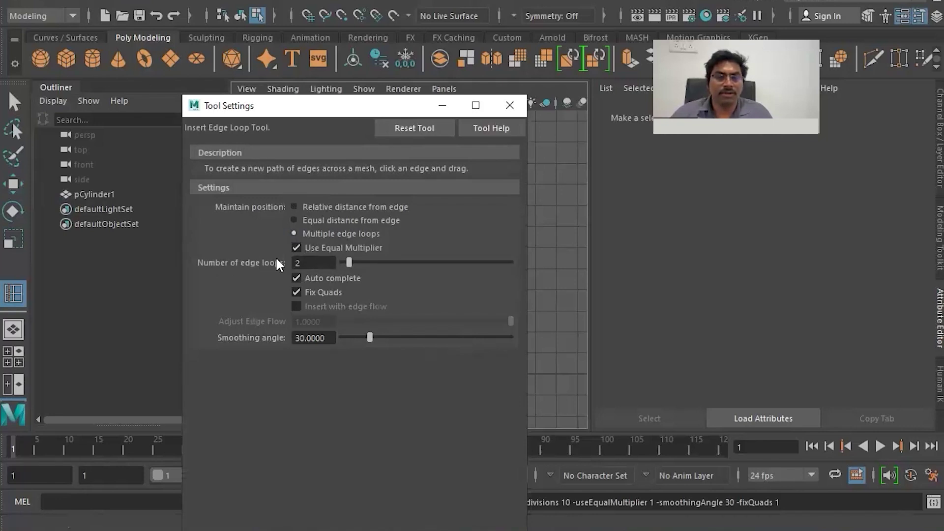
double_click(312, 263)
type("6")
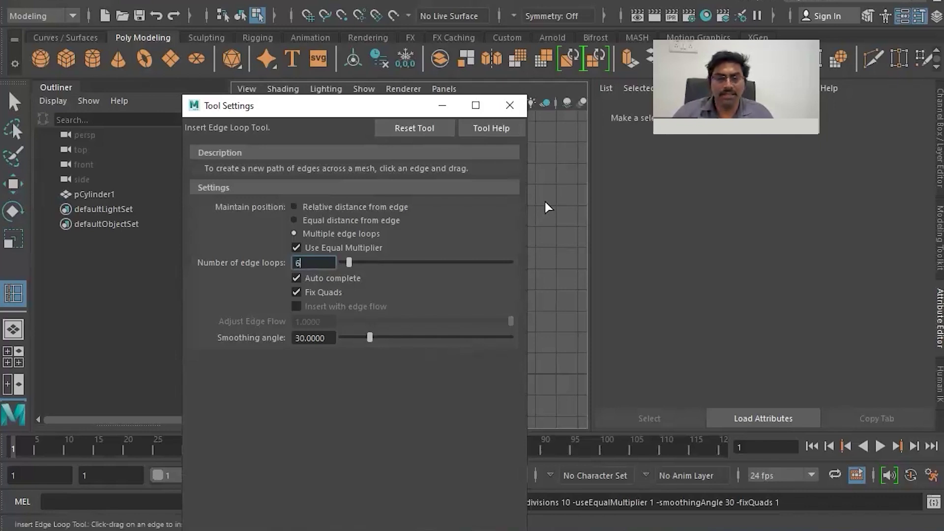
key("Return")
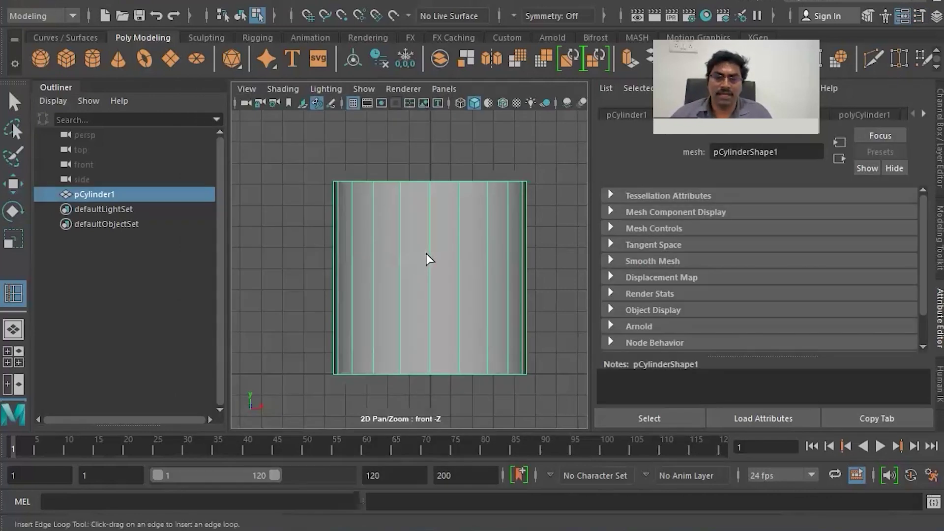
left_click(525, 245)
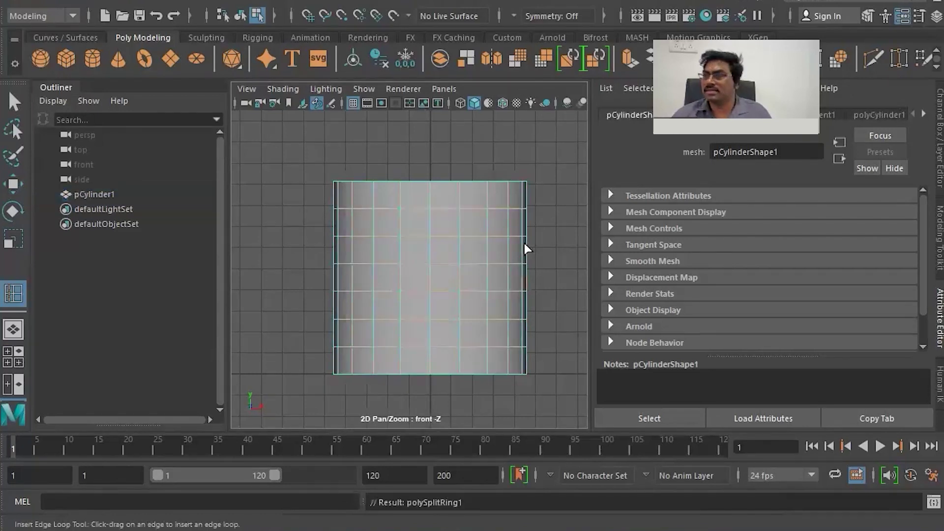
Try moving a single vertex on the front of the cylinder in vertex mode, and undo it
key("w")
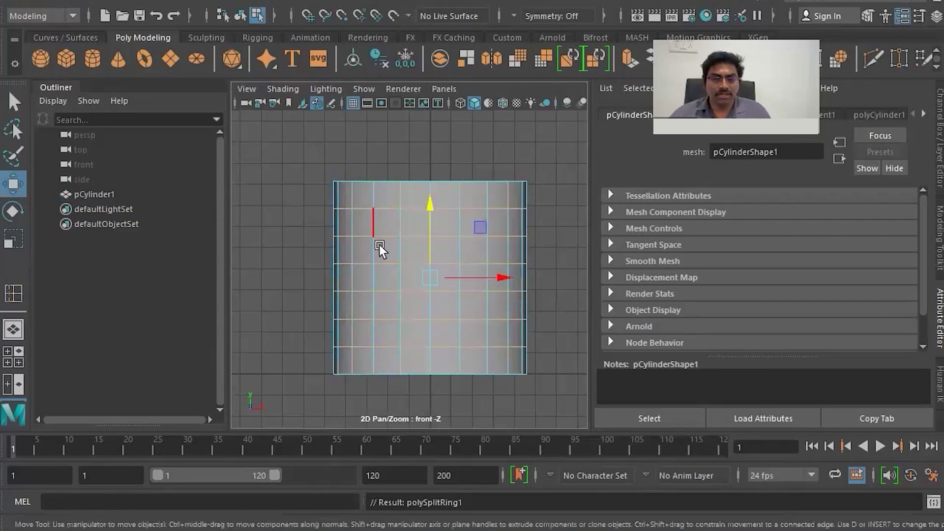
right_click_drag(373, 228, 304, 141)
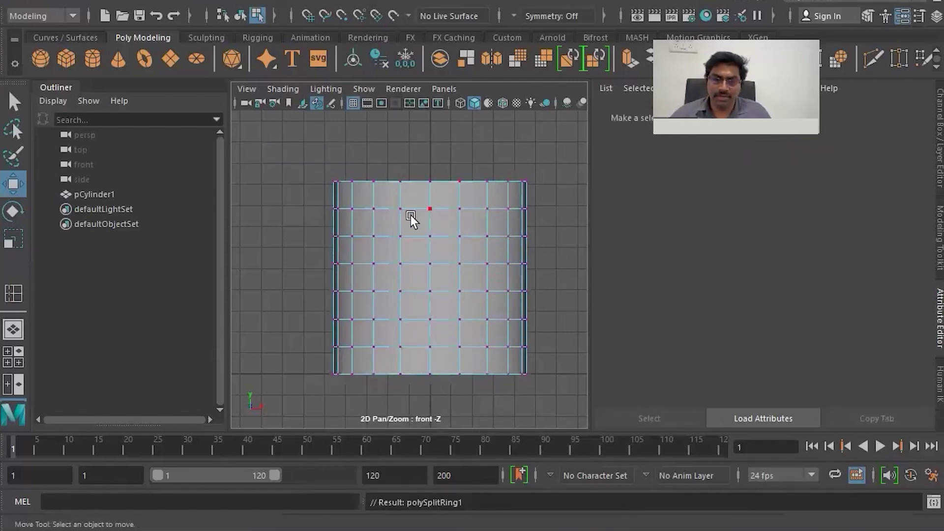
left_click(400, 236)
left_click_drag(400, 237, 402, 220)
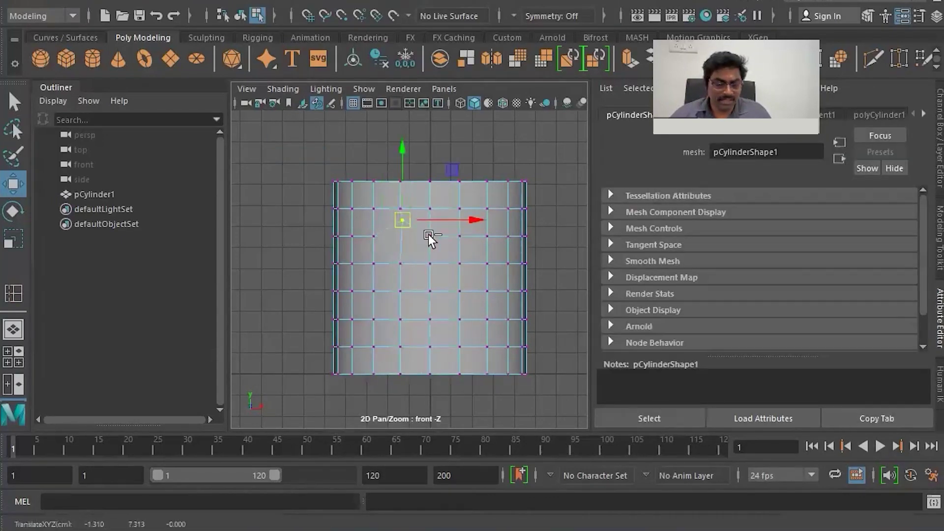
key("ctrl+z")
Scale the cylinder's bottom two vertex rows inward uniformly in the front view and move them slightly down
right_click_drag(354, 253, 269, 107)
left_click_drag(315, 337, 667, 393)
scroll(353, 326, "up", 3)
middle_click_drag(426, 317, 408, 269, "alt")
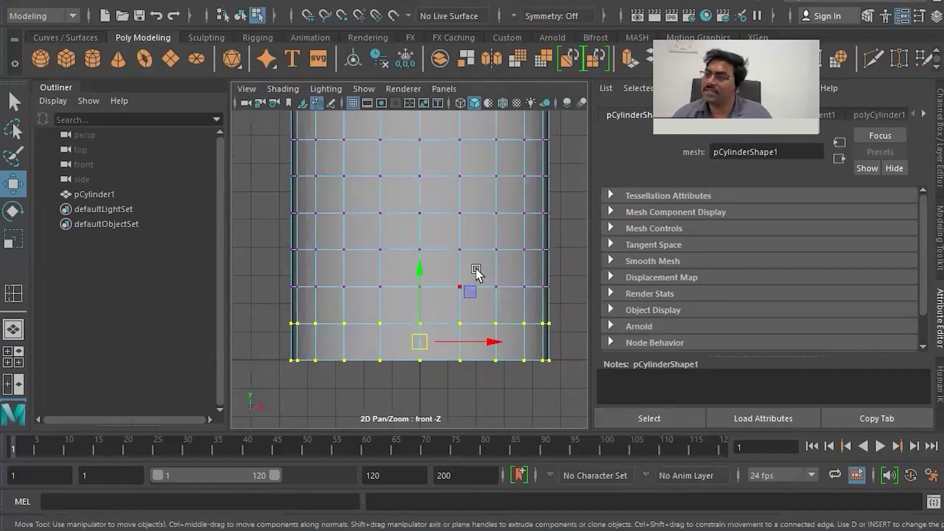
key("r")
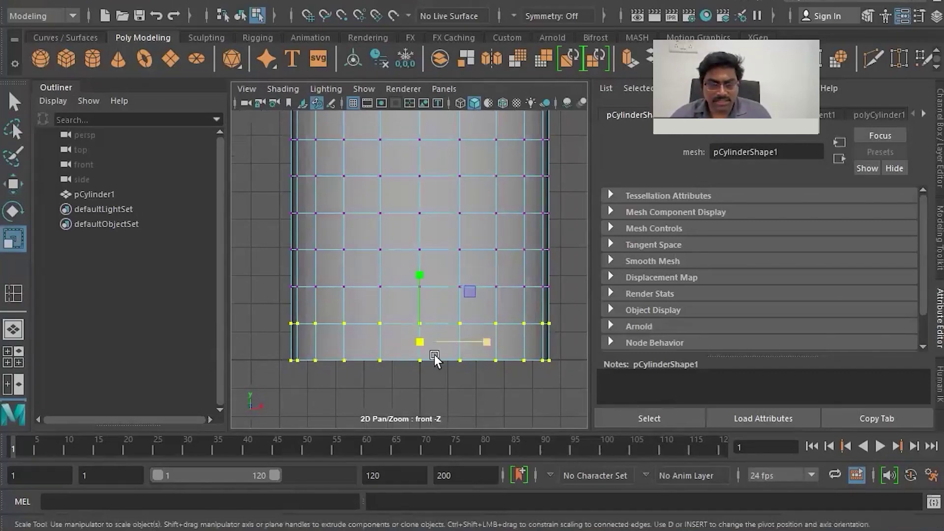
left_click_drag(418, 342, 329, 322)
key("w")
left_click_drag(415, 273, 409, 279)
Scale the cylinder's top two vertex rows inward uniformly to narrow the rim
middle_click_drag(411, 238, 417, 323, "alt")
left_click_drag(278, 162, 565, 238)
key("r")
left_click_drag(419, 207, 363, 204)
Scale the third, fourth and fifth vertex rows from the top slightly inward, narrowing the third row the most
left_click_drag(274, 246, 583, 261)
left_click_drag(269, 248, 640, 268)
left_click_drag(425, 262, 393, 263)
left_click_drag(267, 287, 561, 308)
left_click_drag(424, 297, 415, 295)
left_click_drag(565, 344, 290, 327)
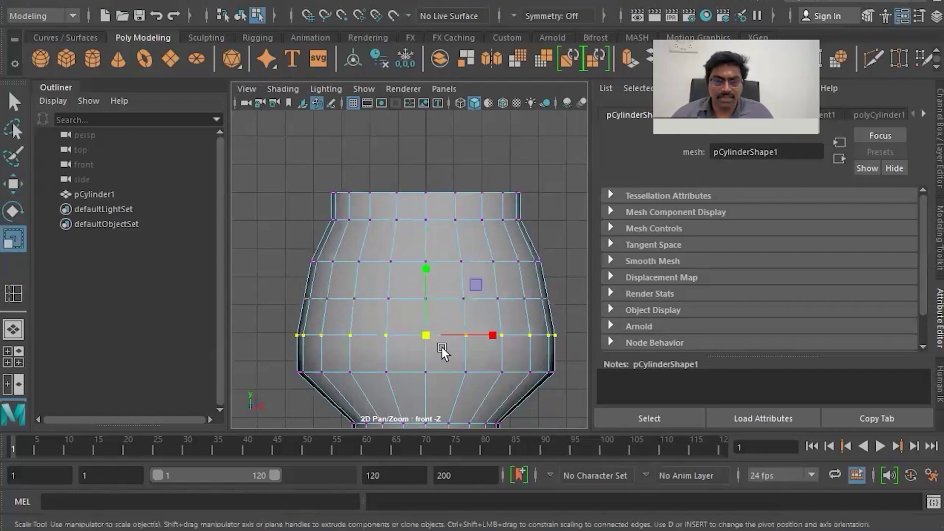
left_click_drag(426, 334, 417, 340)
Scale the sixth vertex row from the top inward and move it down toward the base
left_click_drag(264, 357, 588, 391)
left_click_drag(425, 372, 395, 378)
scroll(414, 344, "down", 3)
middle_click_drag(420, 351, 419, 261, "alt")
scroll(419, 261, "up", 3)
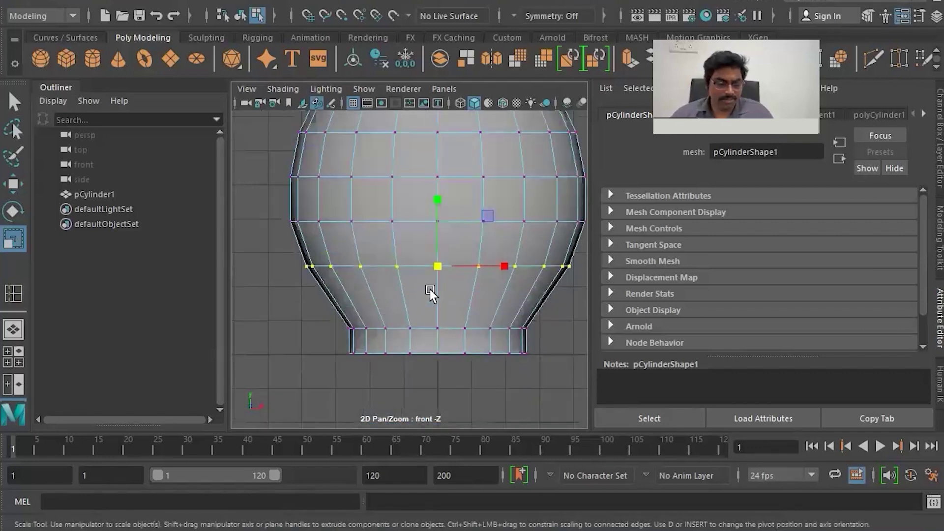
key("w")
left_click_drag(432, 193, 438, 215)
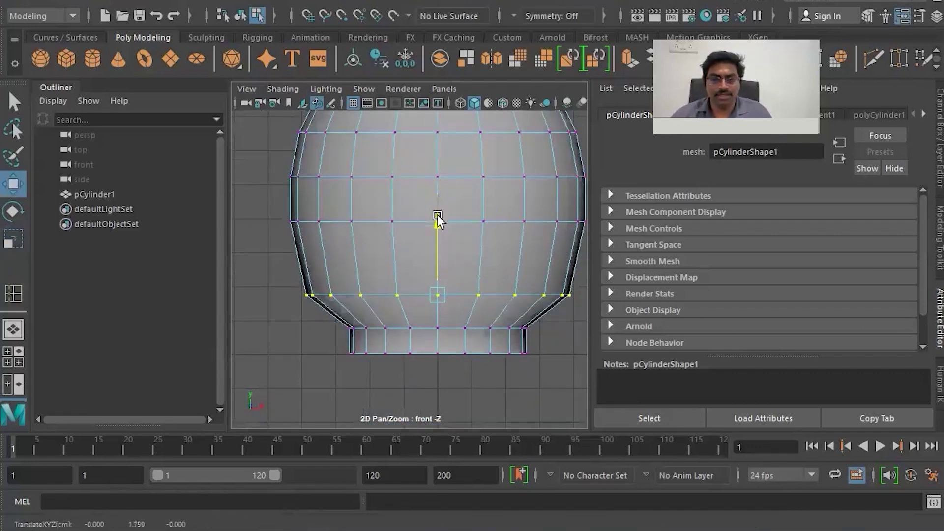
Move the fifth vertex row from the top down and scale it slightly outward
middle_click_drag(440, 289, 423, 349, "alt")
left_click_drag(251, 255, 622, 314)
left_click_drag(414, 222, 419, 241)
key("r")
left_click_drag(418, 302, 422, 302)
Scale the fourth, third and second vertex rows slightly outward to round the pot's upper profile, and clear the selection
middle_click_drag(429, 271, 421, 311, "alt")
left_click_drag(638, 320, 637, 320)
left_click_drag(415, 277, 419, 277)
left_click_drag(235, 212, 603, 243)
left_click_drag(410, 231, 414, 232)
left_click_drag(266, 168, 565, 210)
left_click_drag(408, 179, 429, 187)
scroll(567, 284, "down", 3)
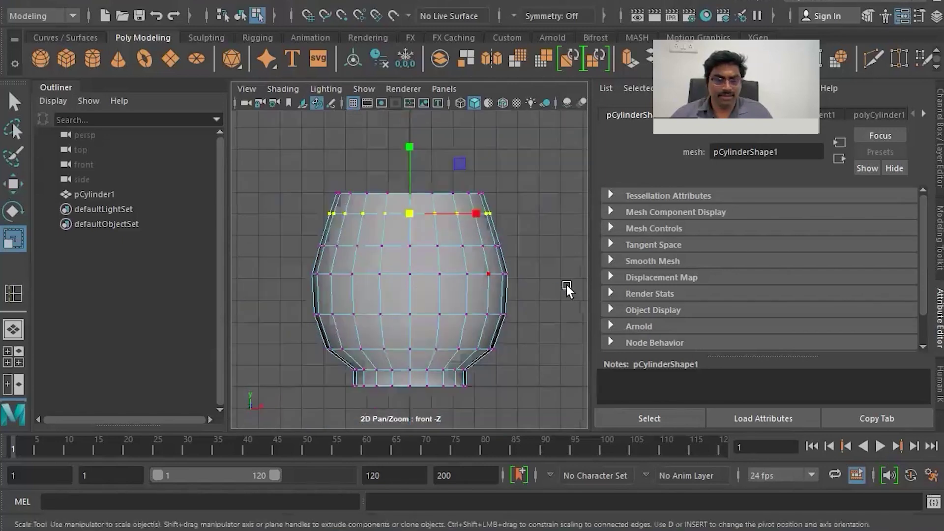
left_click(520, 276)
Examine the pot's profile in the front view and its smooth preview in perspective, and return to the unsmoothed display
scroll(453, 298, "up", 2)
scroll(446, 184, "up", 4)
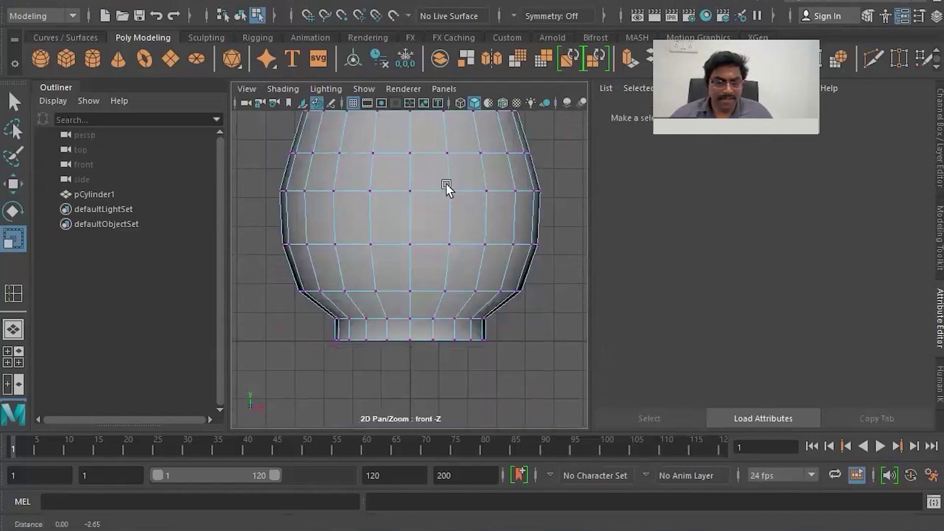
scroll(436, 251, "down", 5)
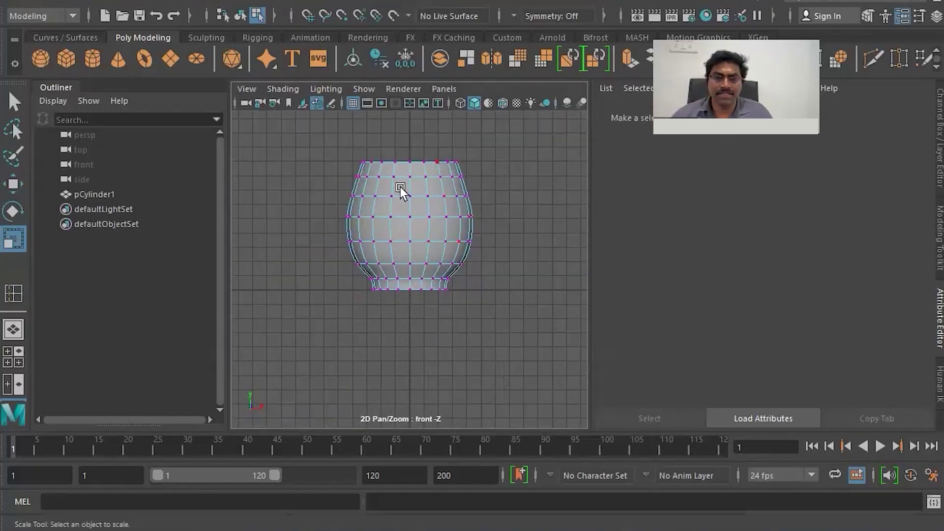
key("space")
key("space")
scroll(471, 195, "down", 6)
scroll(471, 196, "up", 8)
left_click_drag(409, 249, 405, 10, "alt")
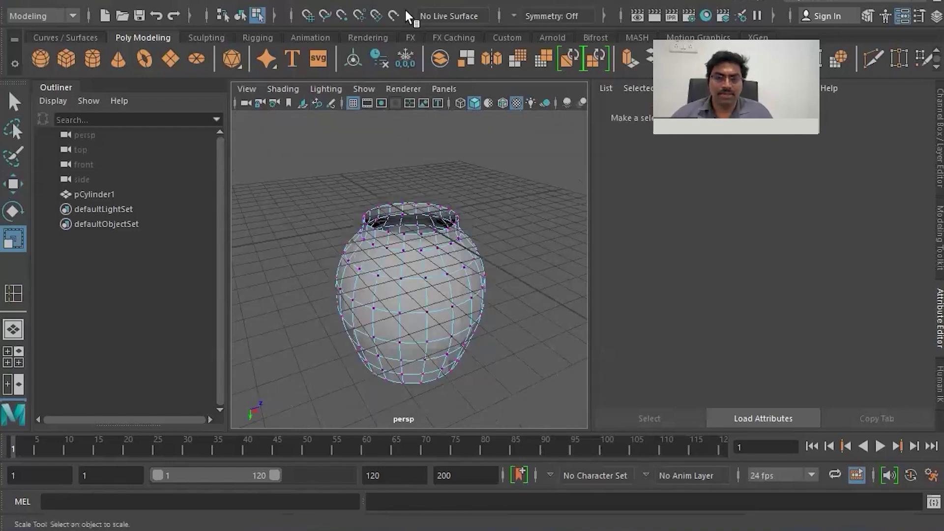
scroll(447, 391, "up", 10)
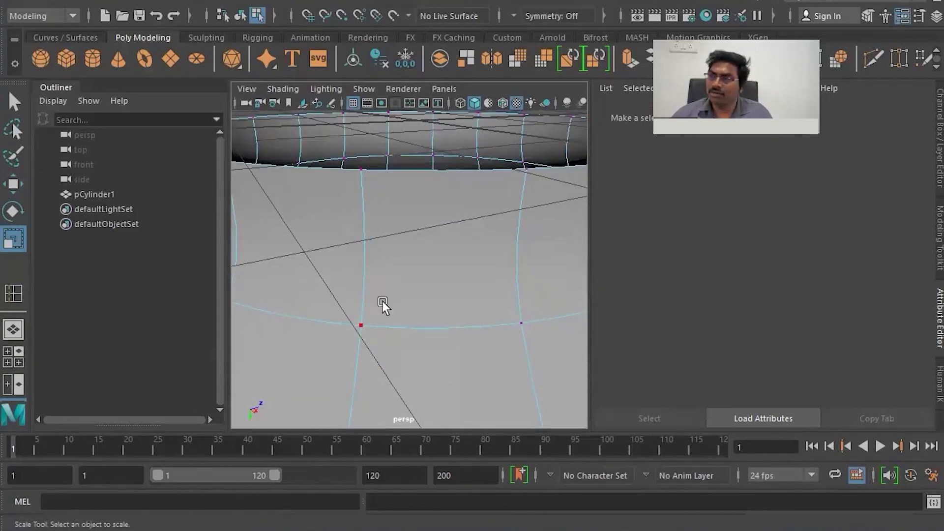
key("1")
Try inserting 6 edge loops in the band next to the base collar, and undo them
right_click(381, 236)
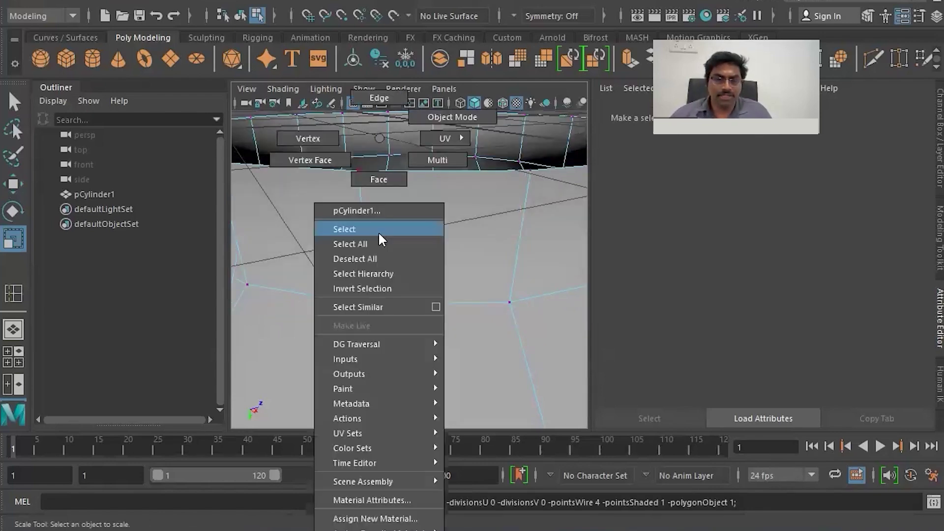
left_click(374, 236)
right_click_drag(373, 236, 281, 173, "shift")
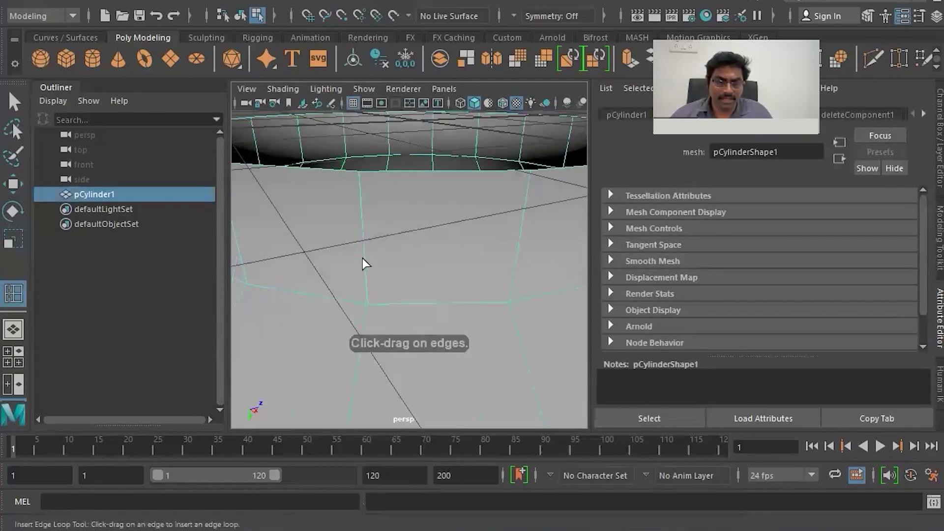
left_click(365, 274)
key("ctrl+z")
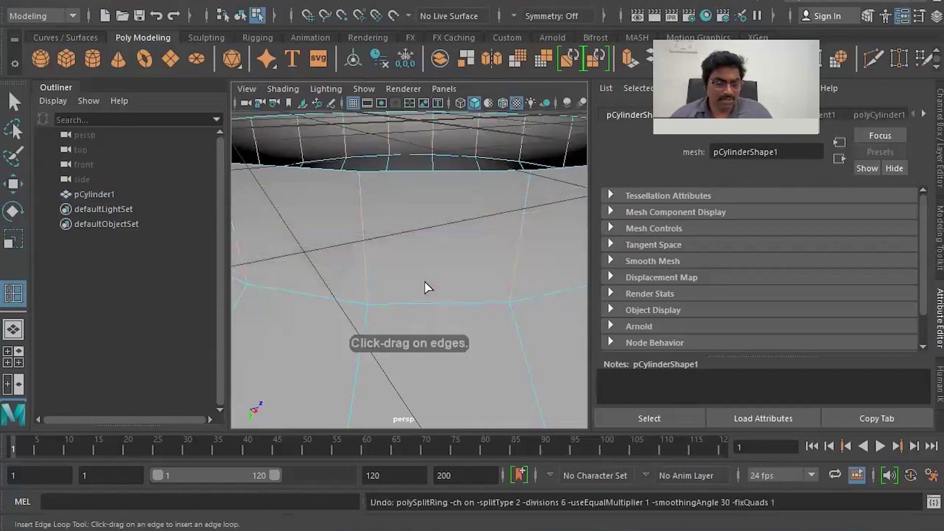
key("w")
Select the pot as an object and reset the Insert Edge Loop Tool settings to their defaults
right_click(414, 249)
left_click(405, 229)
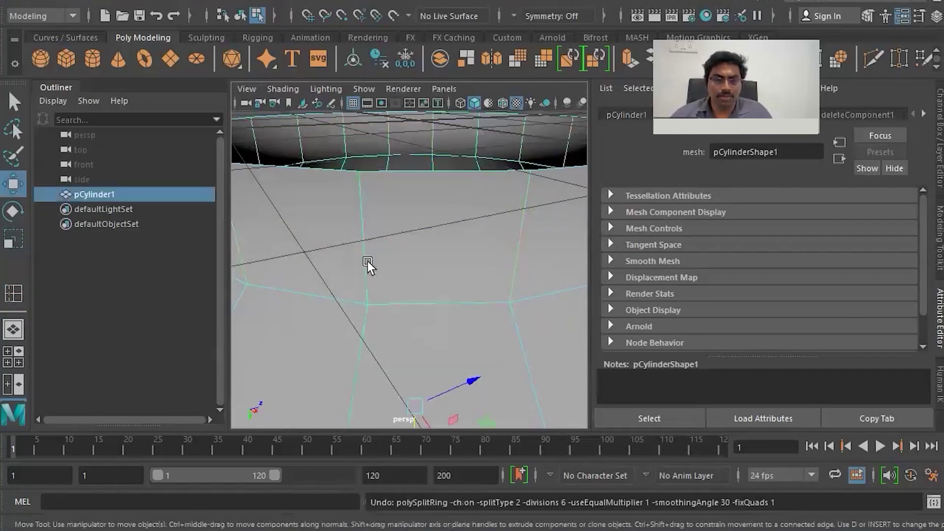
right_click(368, 261, "shift")
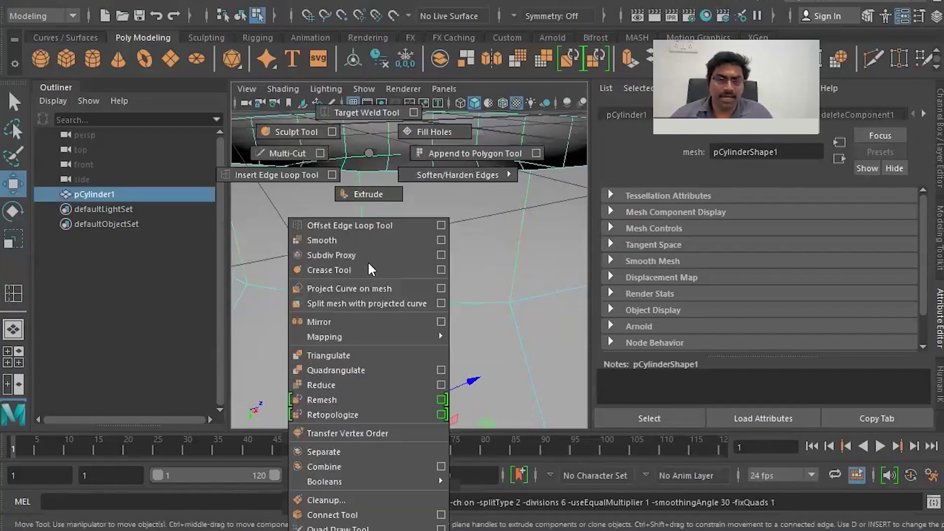
left_click(331, 175)
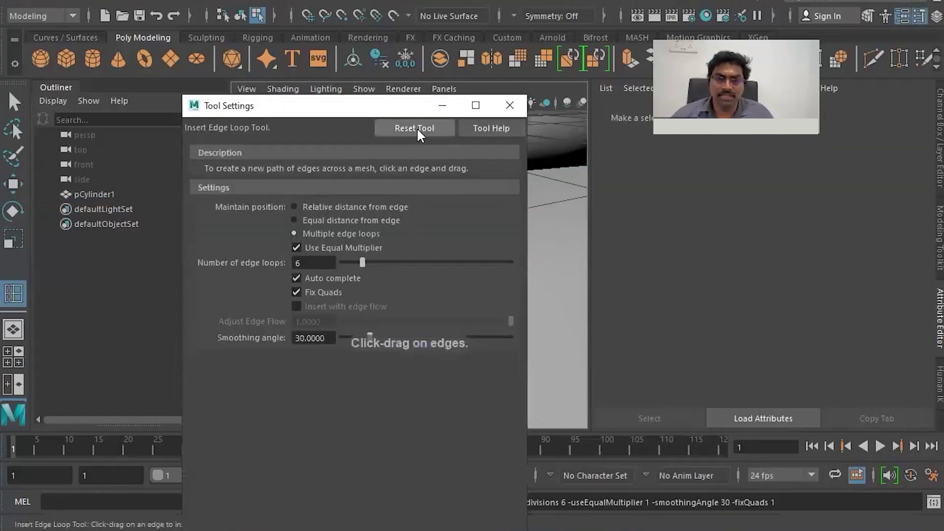
left_click(417, 128)
left_click(516, 107)
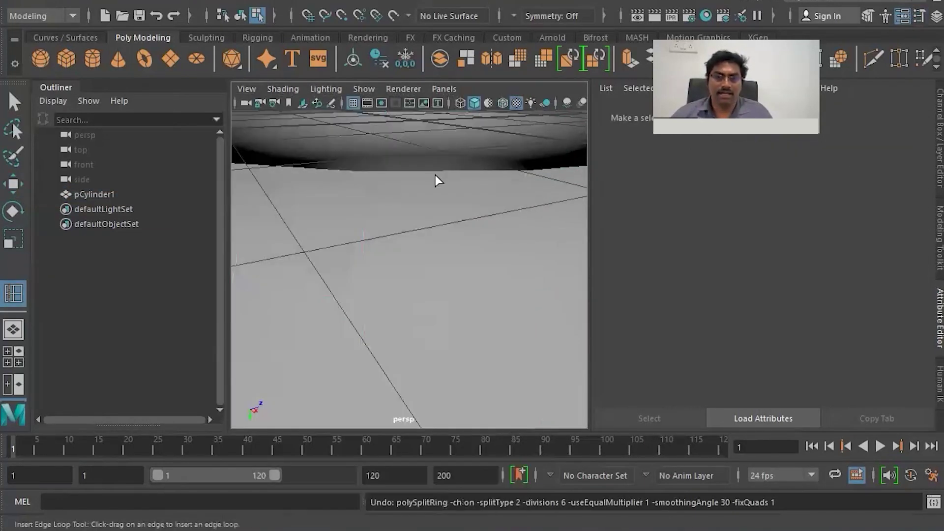
Insert single supporting edge loops close to the edges of the pot's base collar in perspective
left_click(373, 262)
left_click_drag(370, 298, 369, 307)
left_click(358, 181)
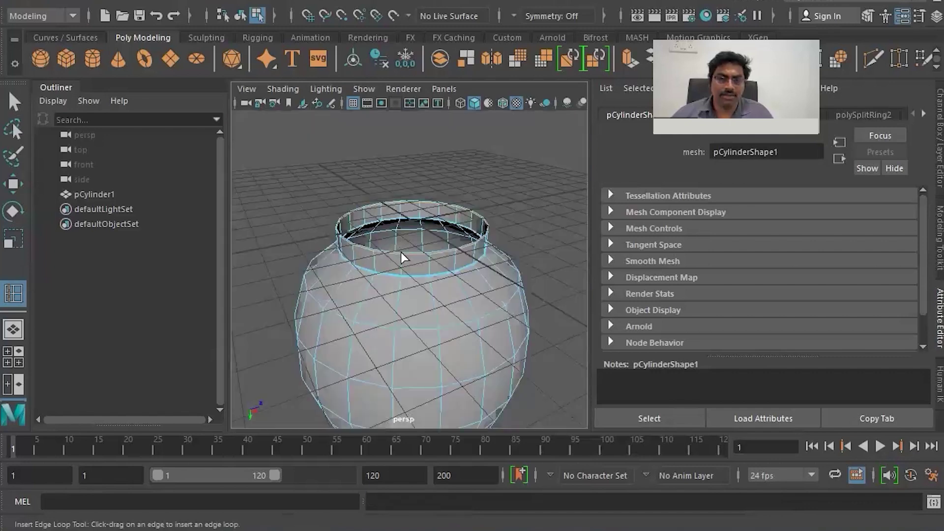
left_click_drag(400, 251, 432, 295, "alt")
scroll(297, 280, "up", 3)
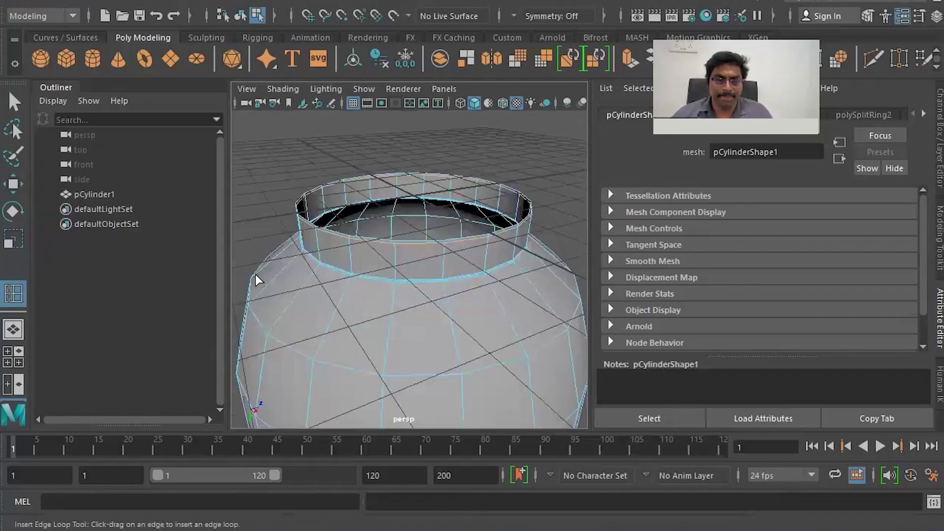
Select the third vertex row from the top in the front view and scale it slightly outward
key("space")
key("space")
scroll(371, 274, "up", 5)
scroll(337, 262, "down", 4)
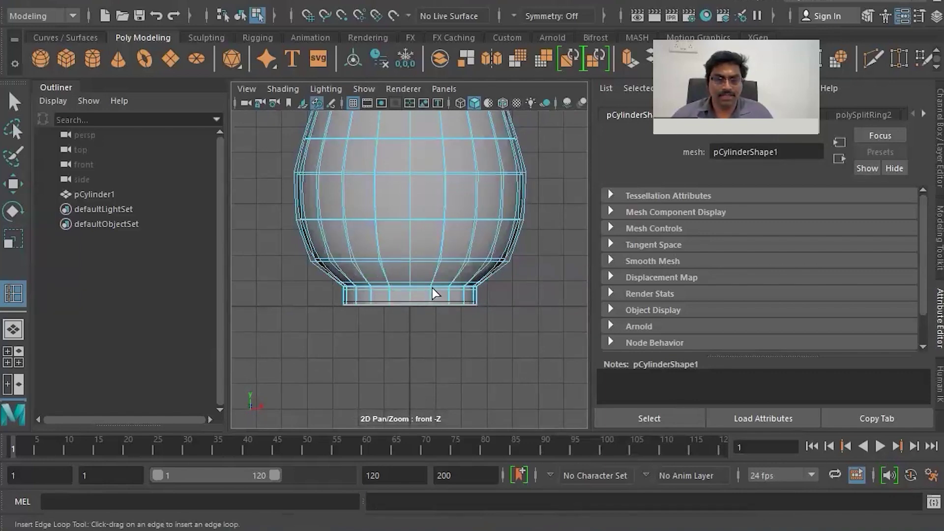
key("f")
key("w")
right_click_drag(404, 232, 335, 129)
left_click_drag(279, 198, 587, 229)
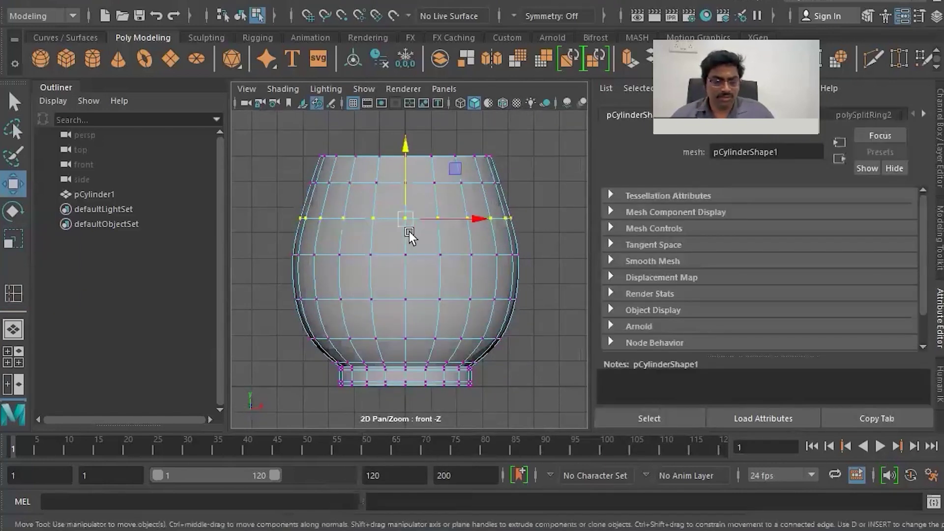
key("r")
left_click_drag(403, 217, 406, 216)
Scale the second vertex row from the top slightly outward and reselect the third row for refinement
left_click_drag(283, 167, 574, 190)
mouse_move(400, 179)
left_mouse_down()
mouse_move(413, 179)
mouse_move(405, 179)
left_mouse_up()
left_click_drag(290, 207, 558, 235)
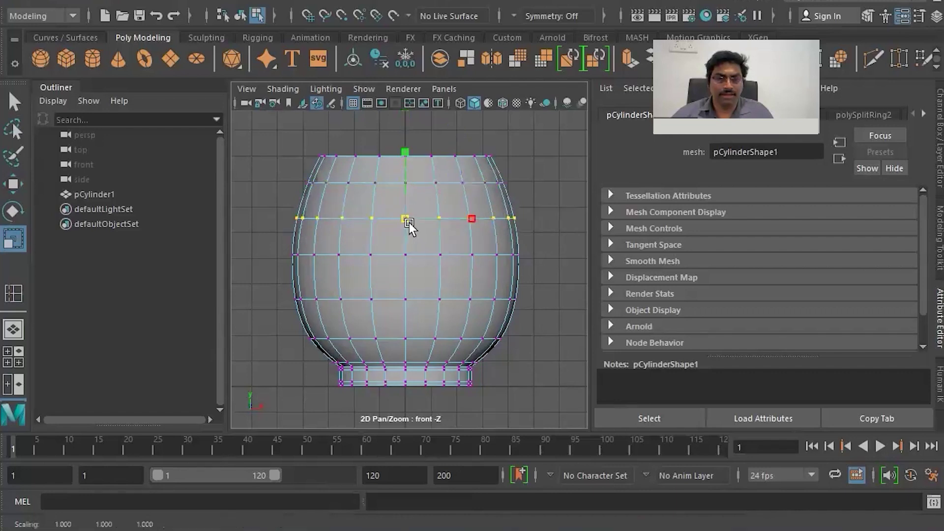
Widen the fourth and fifth vertex rows slightly, scale the sixth row outward by about 1.011, and clear the selection
left_click_drag(277, 238, 583, 280)
left_click_drag(280, 283, 576, 321)
left_click_drag(406, 293, 410, 299)
left_click_drag(308, 314, 553, 340)
left_click_drag(408, 335, 458, 333)
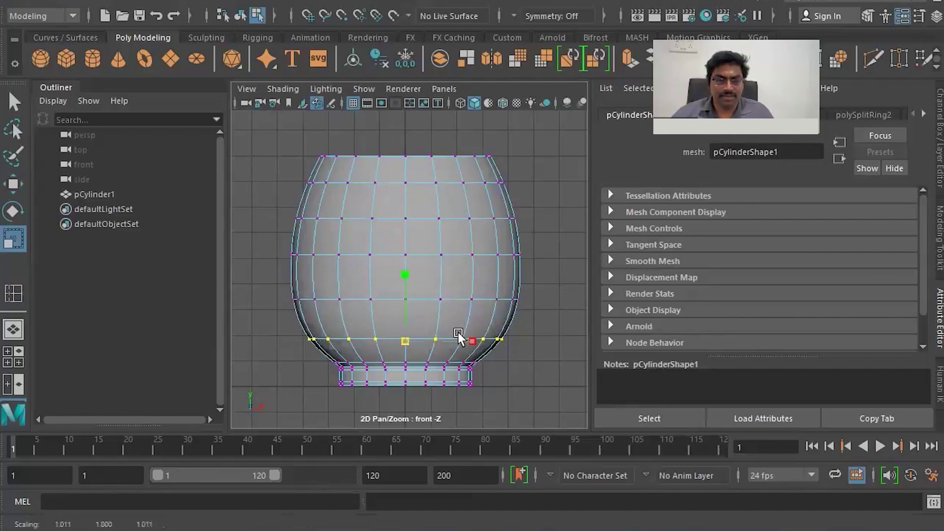
left_click(445, 291)
Examine the rounded pot's interior, open rim and open base from several angles in perspective
scroll(424, 249, "up", 3)
scroll(424, 249, "down", 5)
key("space")
key("space")
scroll(465, 234, "down", 5)
left_click_drag(489, 409, 423, 244, "alt")
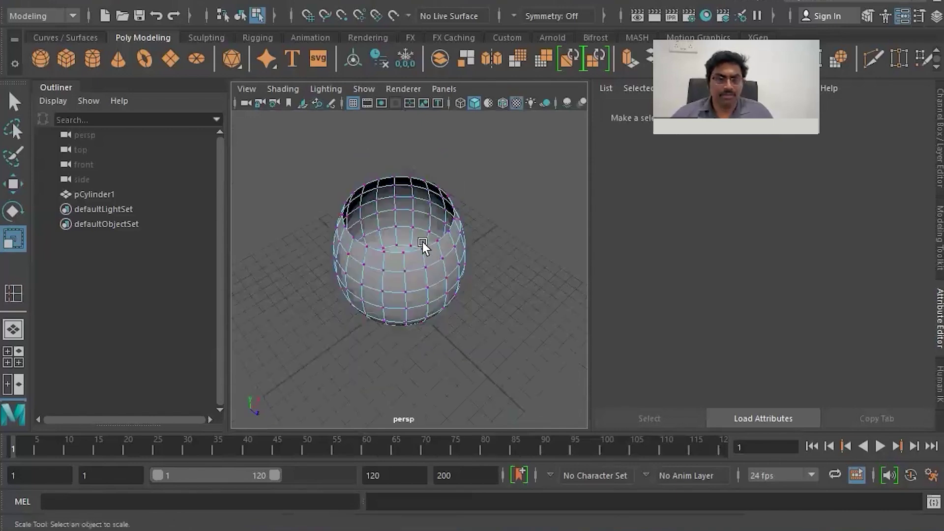
scroll(424, 245, "up", 8)
scroll(453, 294, "down", 10)
left_click_drag(452, 293, 475, 84, "alt")
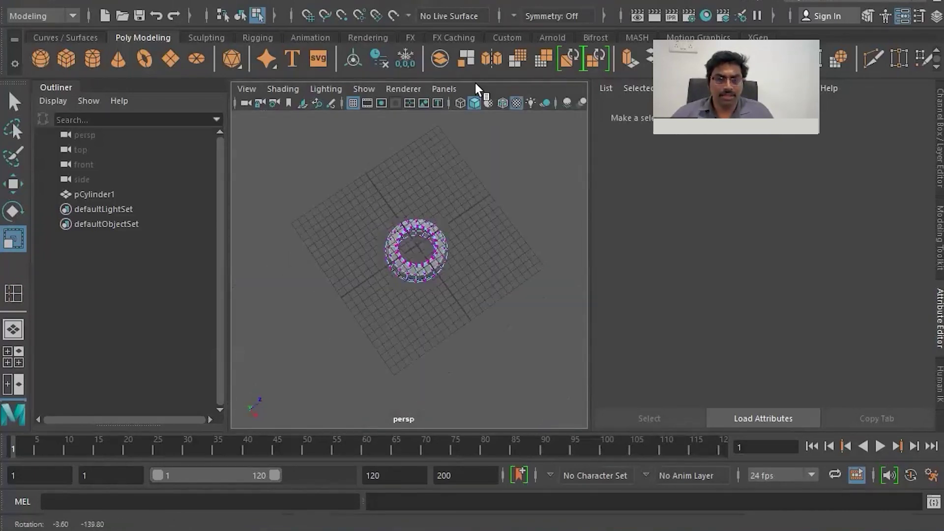
scroll(471, 356, "up", 10)
left_click_drag(430, 246, 430, 273, "alt")
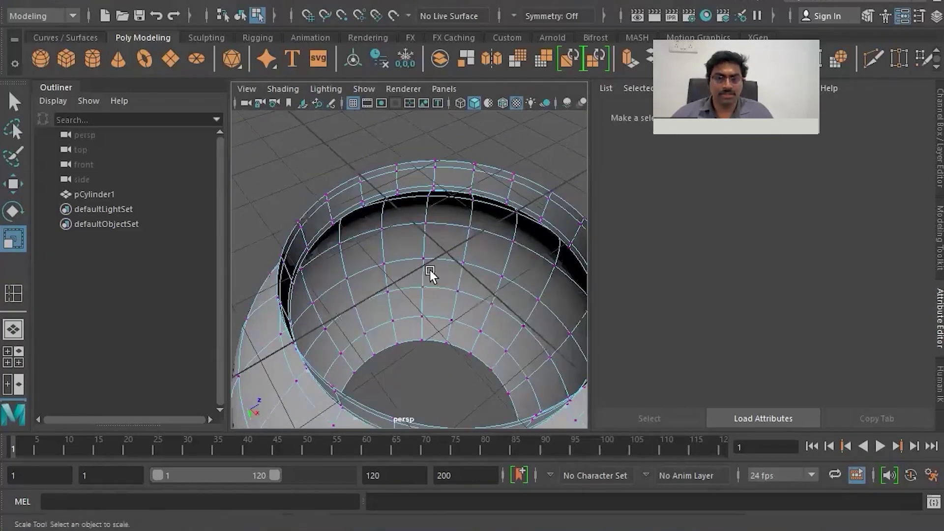
Extrude the base collar's bottom border edges into the collar and scale them inward, leaving a small central hole in the recessed base
key("1")
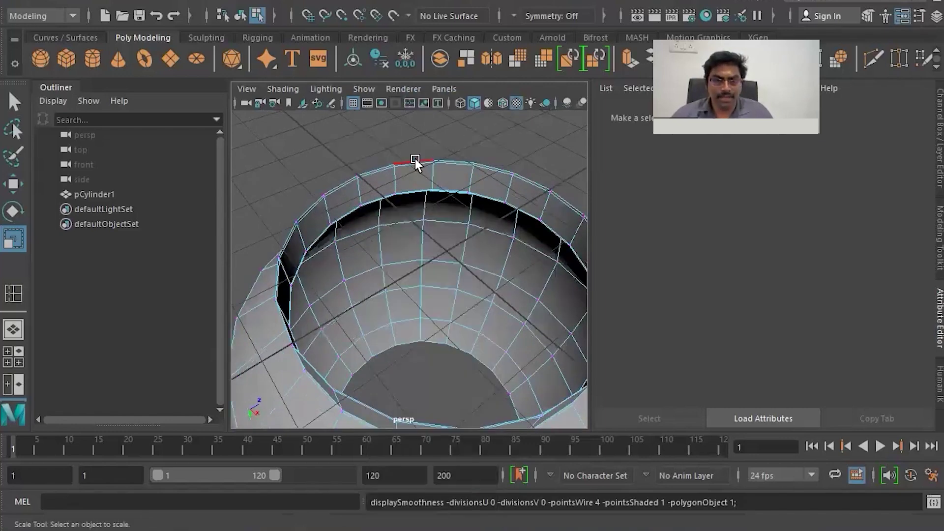
double_click(416, 160)
left_click_drag(439, 253, 370, 261, "shift")
key("w")
key("r")
left_click(441, 260, "shift")
scroll(462, 260, "up", 3)
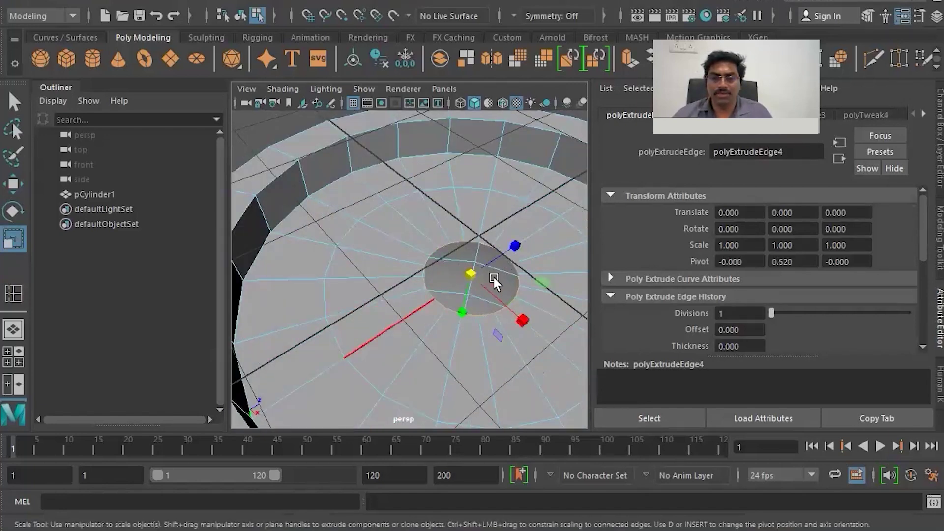
Close the small central hole in the recessed base with Fill Hole
left_click(265, 2)
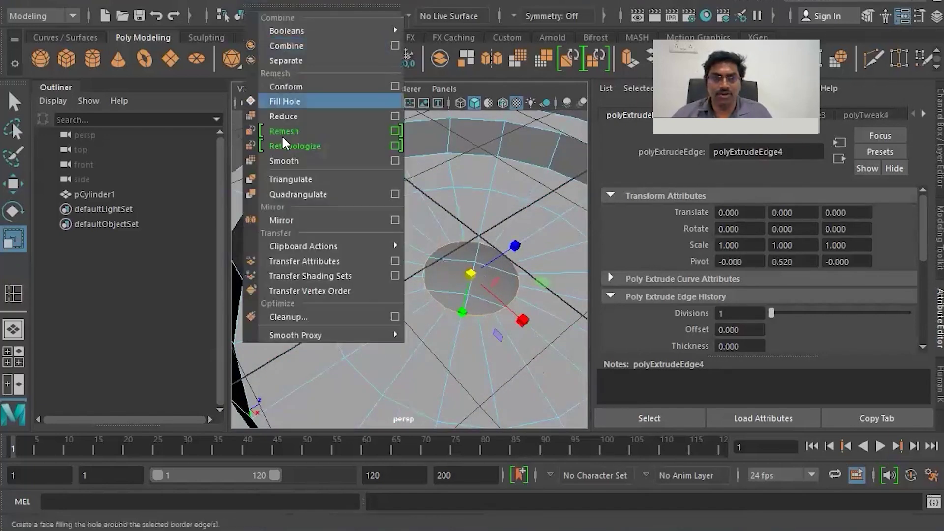
left_click(295, 104)
key("w")
Examine the pot's outer profile and base collar from several angles in perspective
scroll(473, 236, "down", 3)
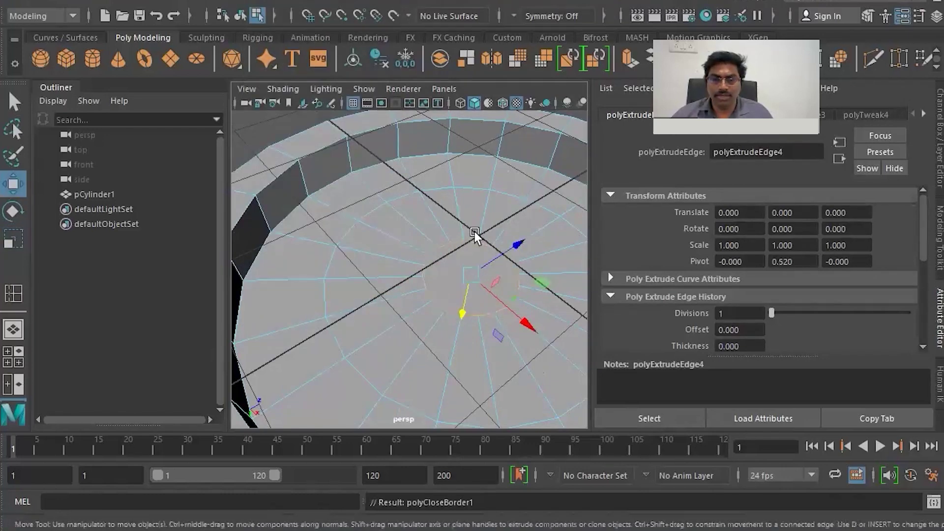
scroll(397, 275, "down", 3)
scroll(397, 274, "down", 3)
left_click_drag(430, 219, 448, 196, "alt")
scroll(435, 241, "up", 5)
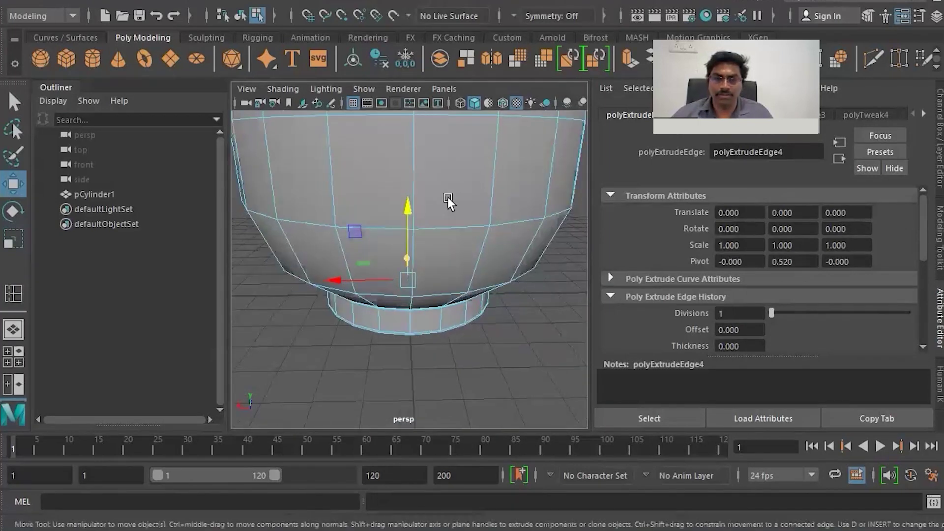
scroll(445, 235, "down", 6)
scroll(445, 235, "up", 5)
left_click_drag(391, 280, 347, 264, "alt")
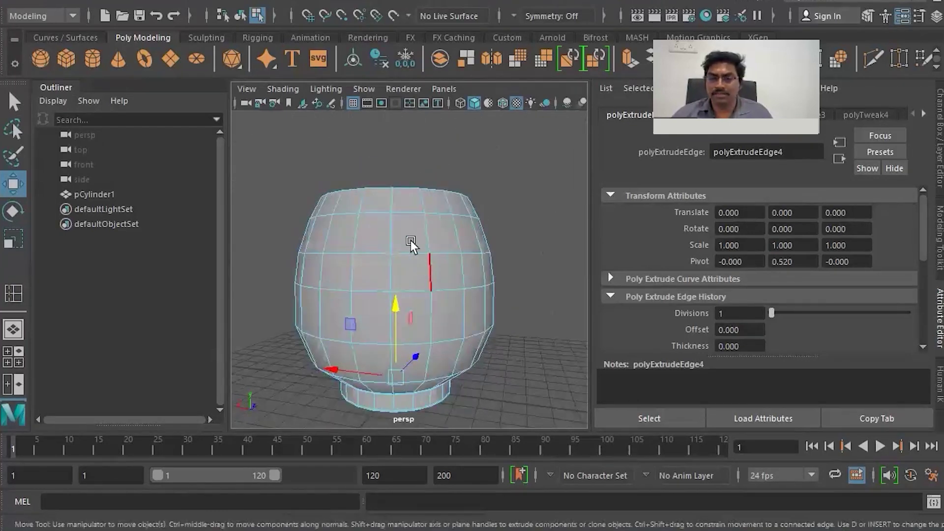
Move the third vertex row from the top slightly upward in the front view
key("space")
key("space")
right_click_drag(373, 139, 315, 138)
middle_click_drag(363, 219, 367, 260, "alt")
left_click_drag(253, 224, 533, 254)
left_click_drag(400, 184, 403, 165)
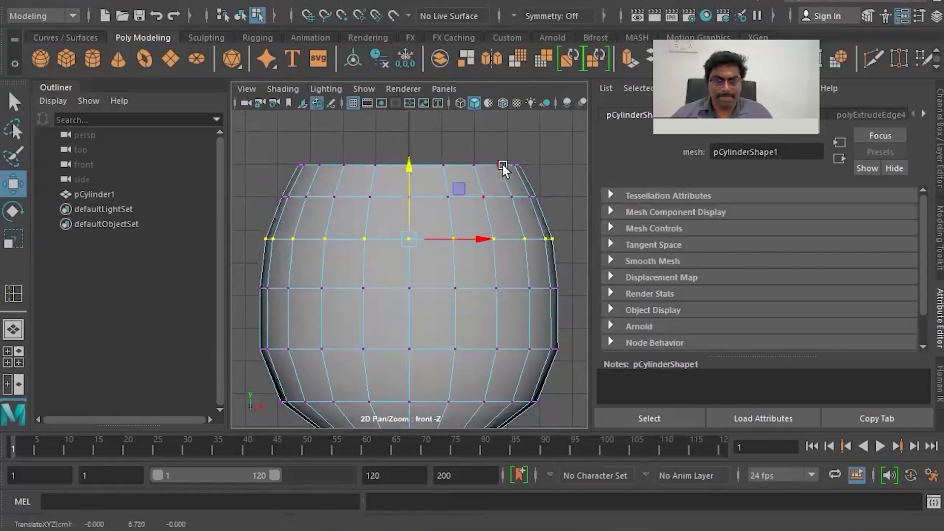
key("space")
key("space")
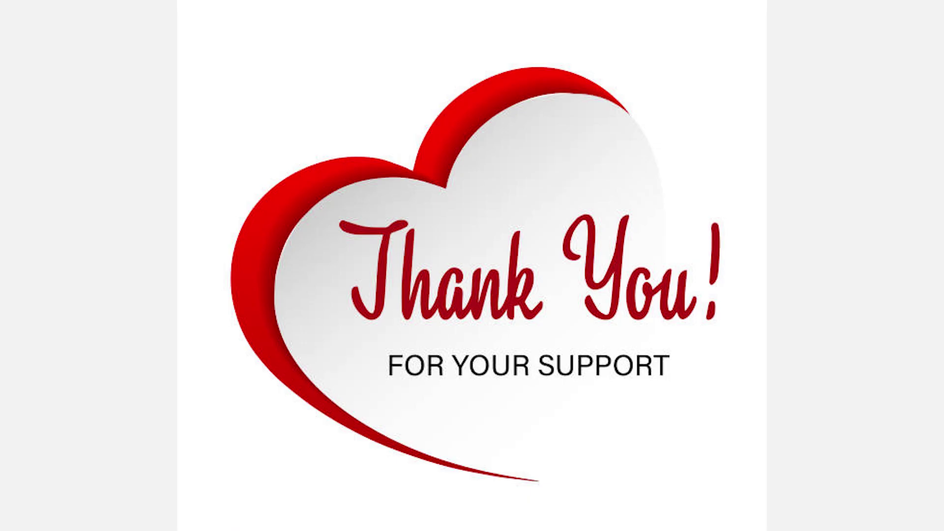